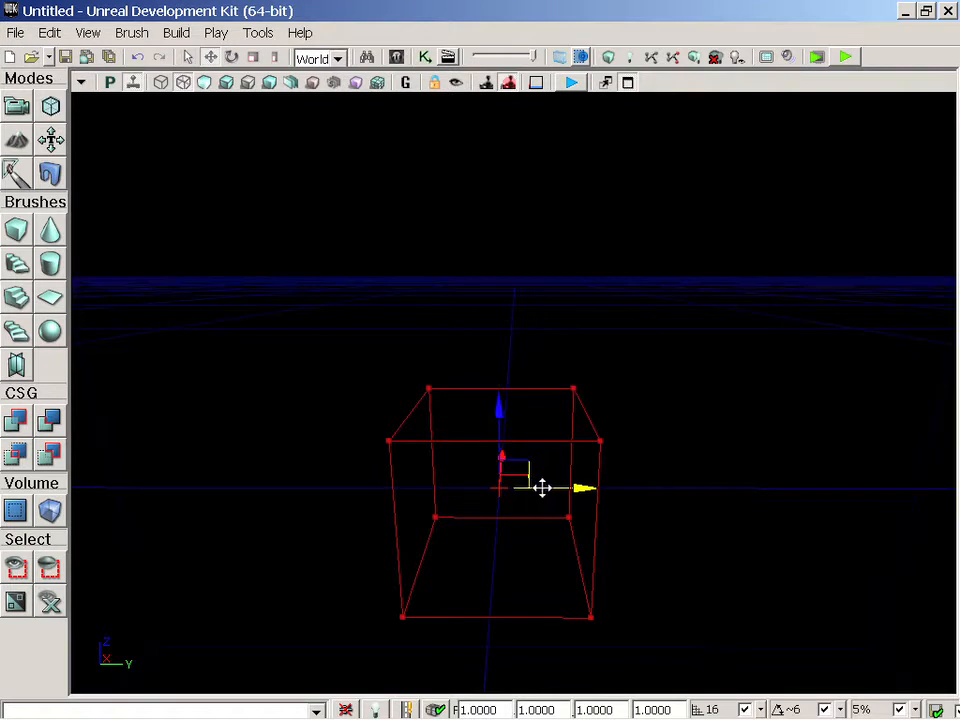
Step: Add a solid cube from the builder brush with CSG Add and display the viewport unlit
{"action": "left_click", "coordinate": [15, 425]}
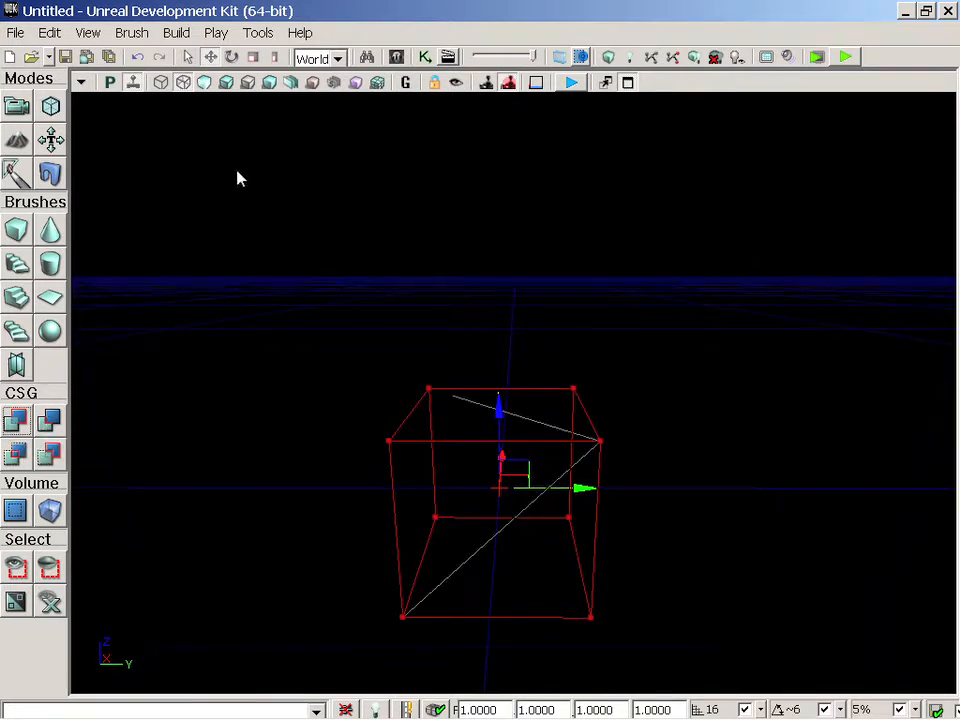
{"action": "left_click", "coordinate": [205, 84]}
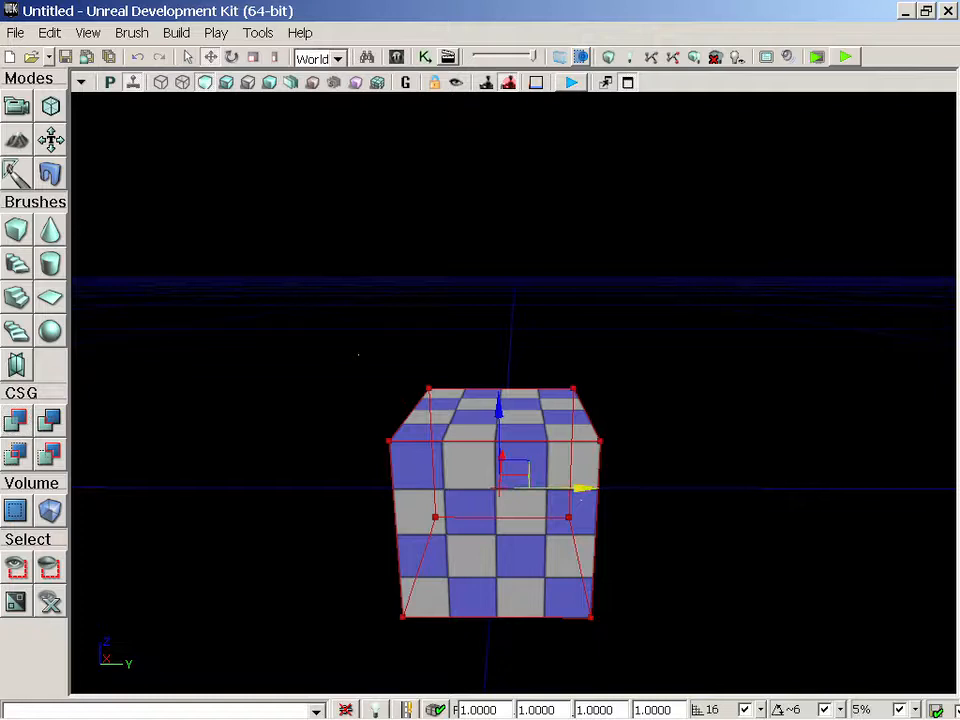
Step: Move the builder brush about half a cube along the positive Y axis and cut that half away with CSG Subtract
{"action": "mouse_move", "coordinate": [577, 489]}
{"action": "left_mouse_down"}
{"action": "mouse_move", "coordinate": [705, 488]}
{"action": "mouse_move", "coordinate": [667, 488]}
{"action": "left_mouse_up"}
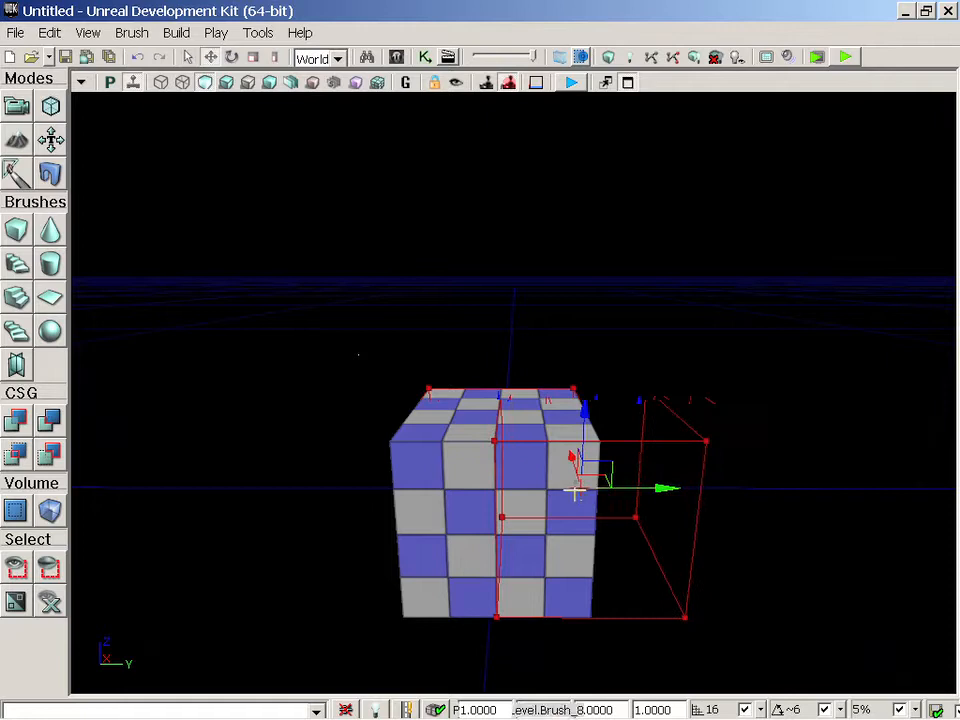
{"action": "left_click", "coordinate": [48, 420]}
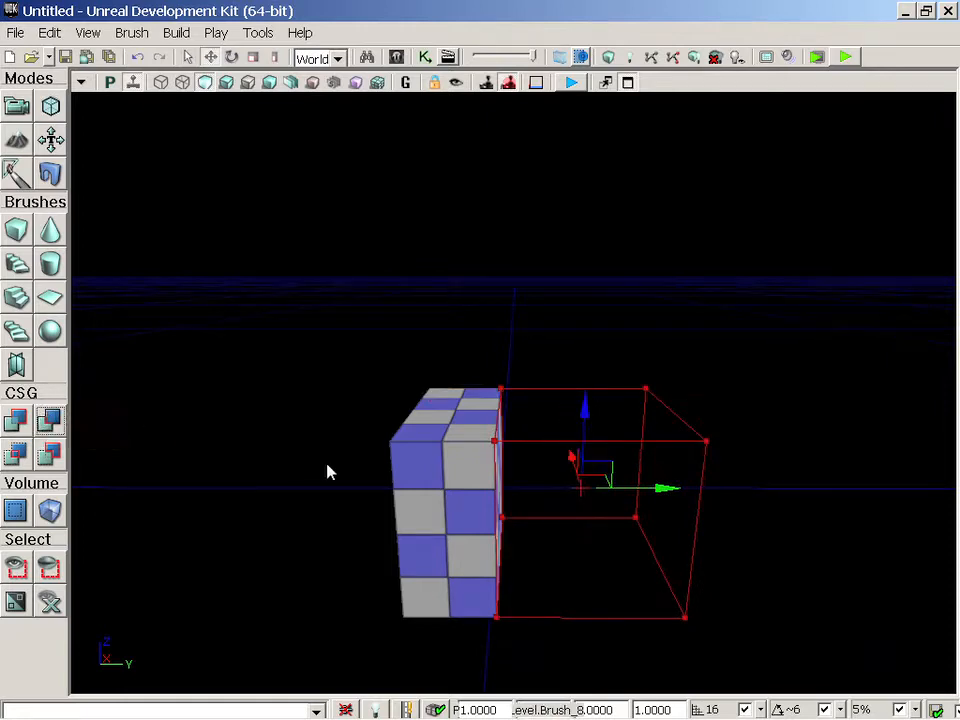
{"action": "mouse_move", "coordinate": [329, 471]}
{"action": "left_mouse_down"}
{"action": "mouse_move", "coordinate": [303, 477]}
{"action": "mouse_move", "coordinate": [305, 440]}
{"action": "mouse_move", "coordinate": [308, 477]}
{"action": "mouse_move", "coordinate": [338, 474]}
{"action": "mouse_move", "coordinate": [344, 432]}
{"action": "mouse_move", "coordinate": [345, 466]}
{"action": "mouse_move", "coordinate": [346, 430]}
{"action": "mouse_move", "coordinate": [346, 454]}
{"action": "left_mouse_up"}
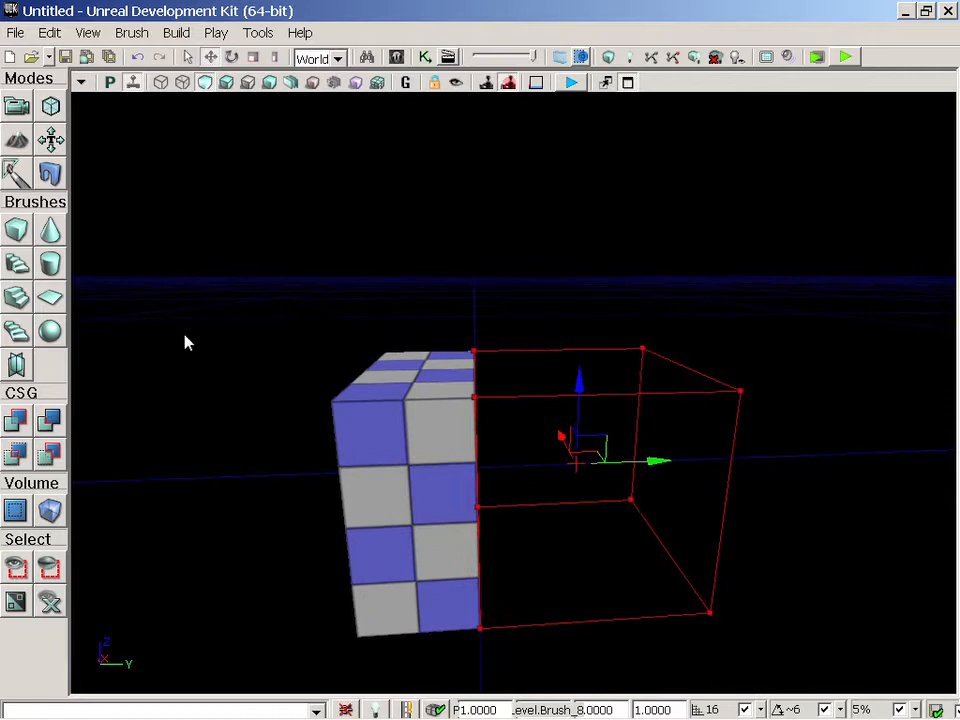
Step: Switch the viewport to brush wireframe and move the red builder brush along Y, clear of the two overlapping brushes
{"action": "left_click", "coordinate": [161, 82]}
{"action": "left_click_drag", "start_coordinate": [448, 306], "coordinate": [502, 306]}
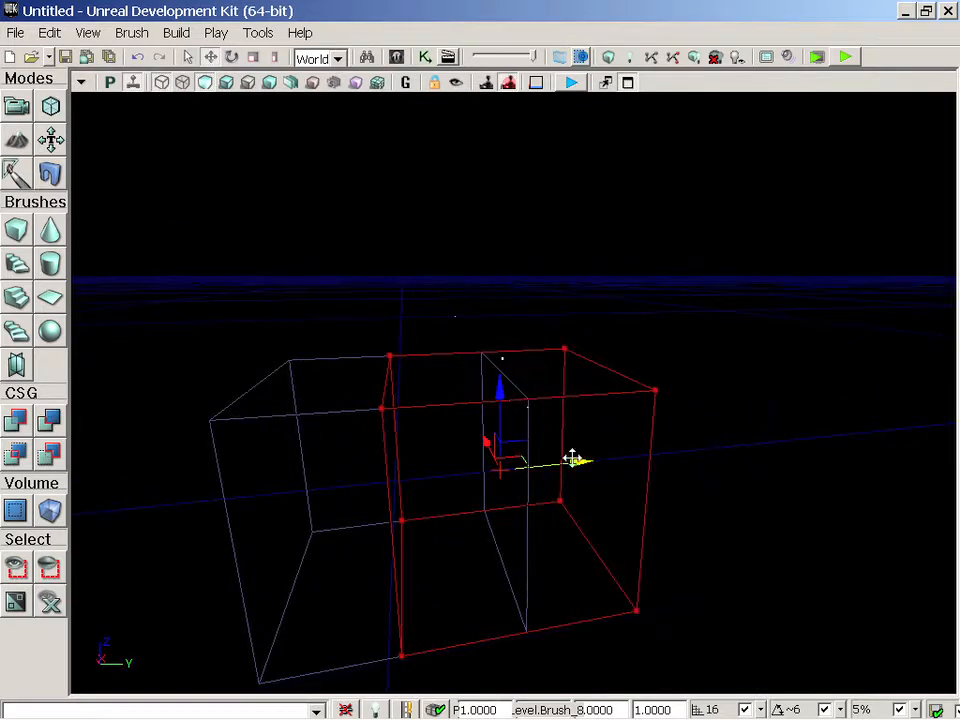
{"action": "left_click_drag", "start_coordinate": [576, 460], "coordinate": [860, 434]}
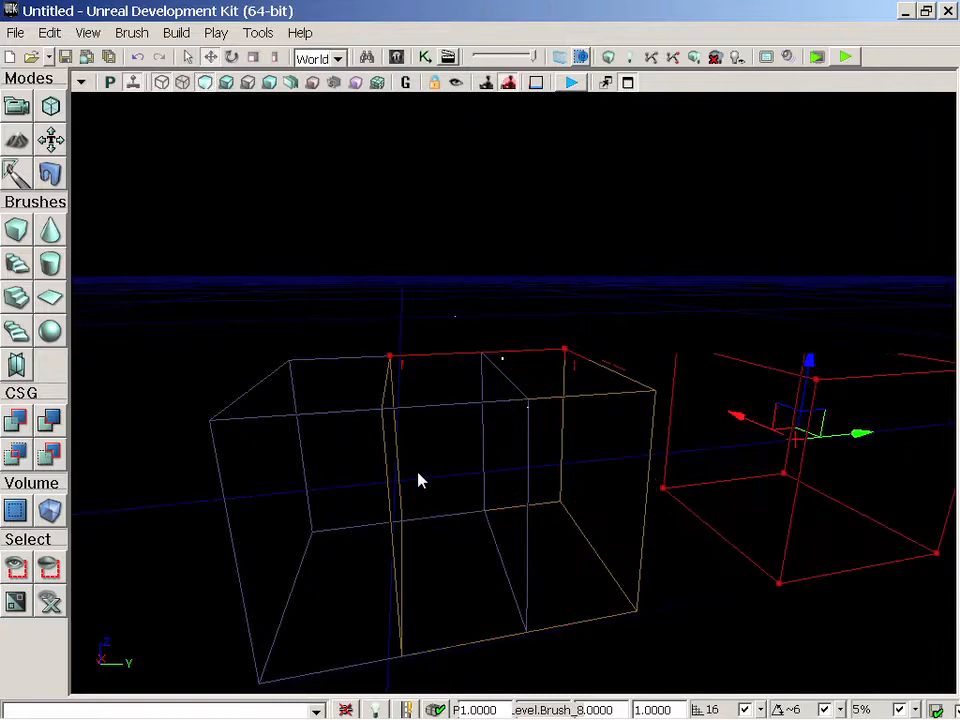
{"action": "left_click_drag", "start_coordinate": [488, 454], "coordinate": [420, 455]}
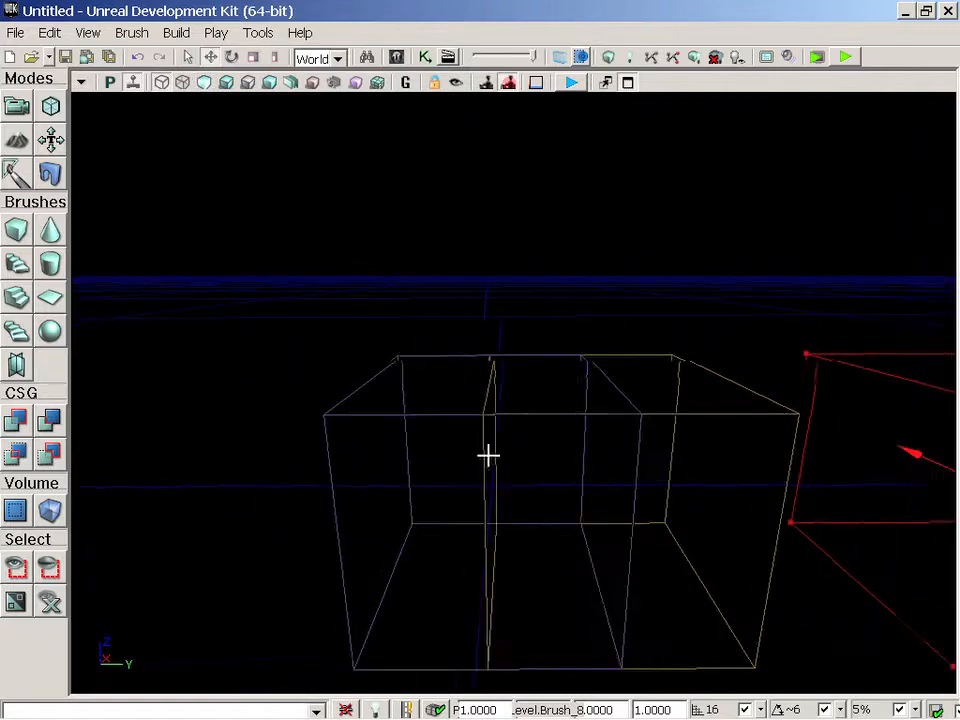
Step: Select the additive and subtractive brushes in turn to examine their outlines, and compare the wireframe with the unlit cut cube
{"action": "left_click", "coordinate": [617, 390]}
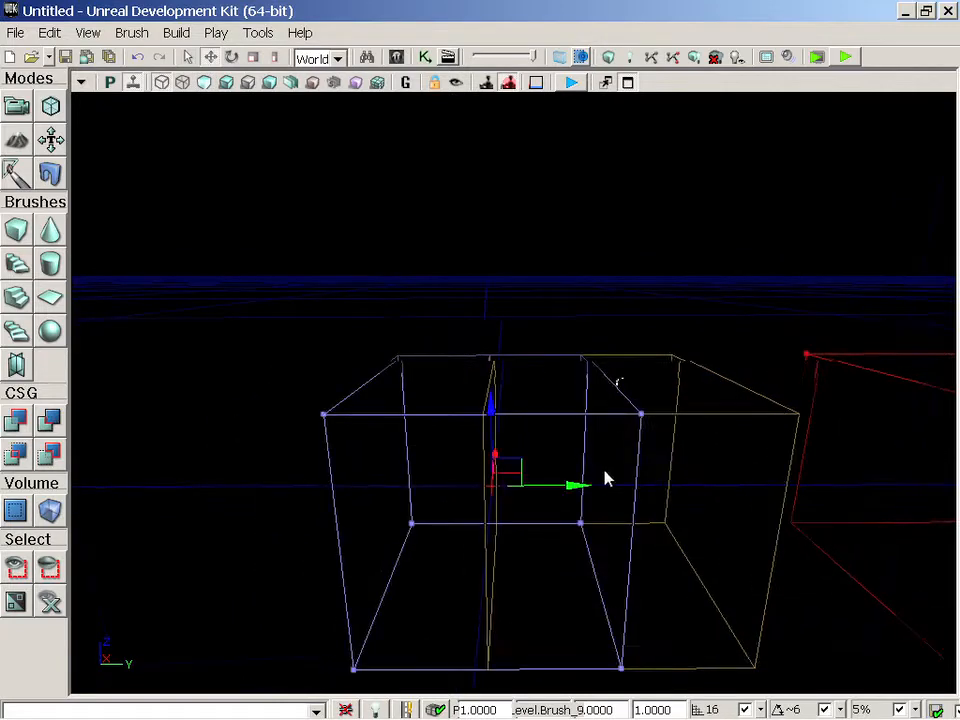
{"action": "left_click", "coordinate": [705, 413]}
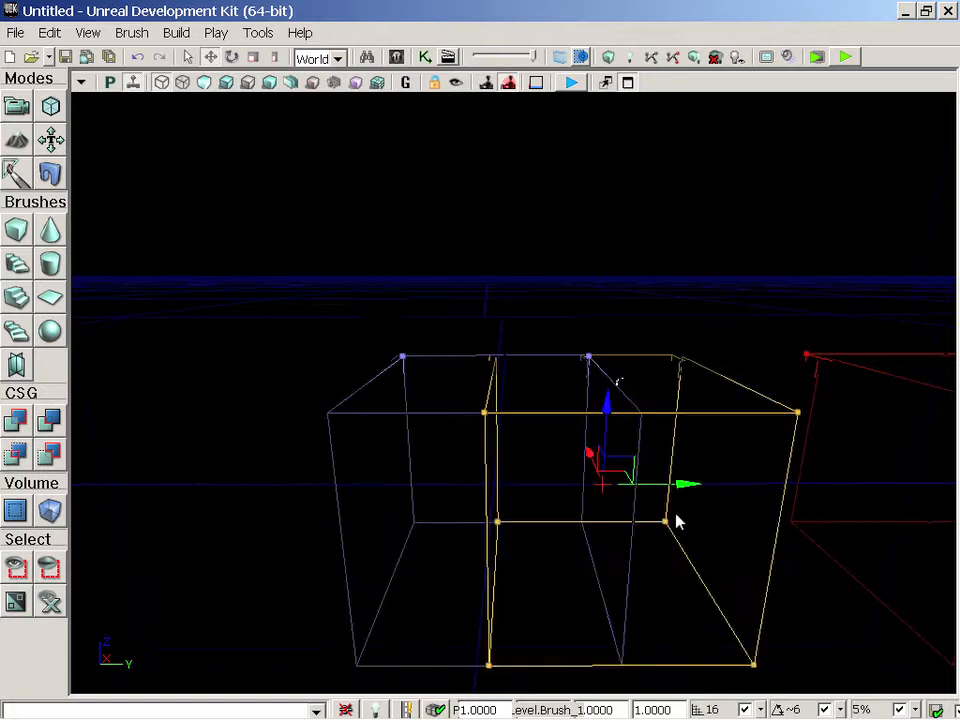
{"action": "left_click", "coordinate": [491, 316]}
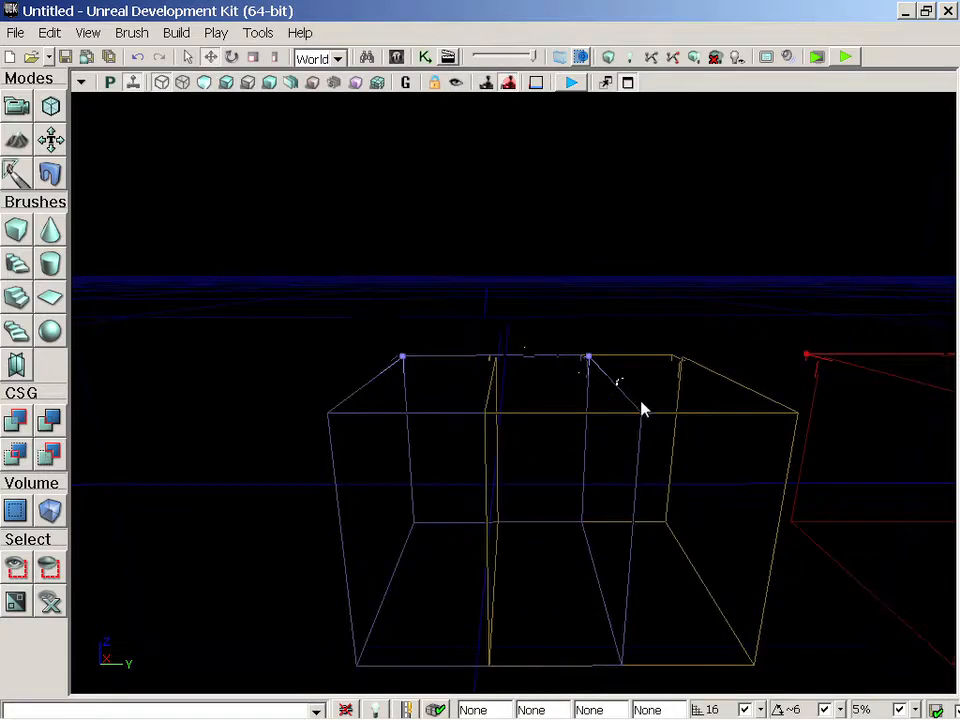
{"action": "left_click", "coordinate": [793, 420]}
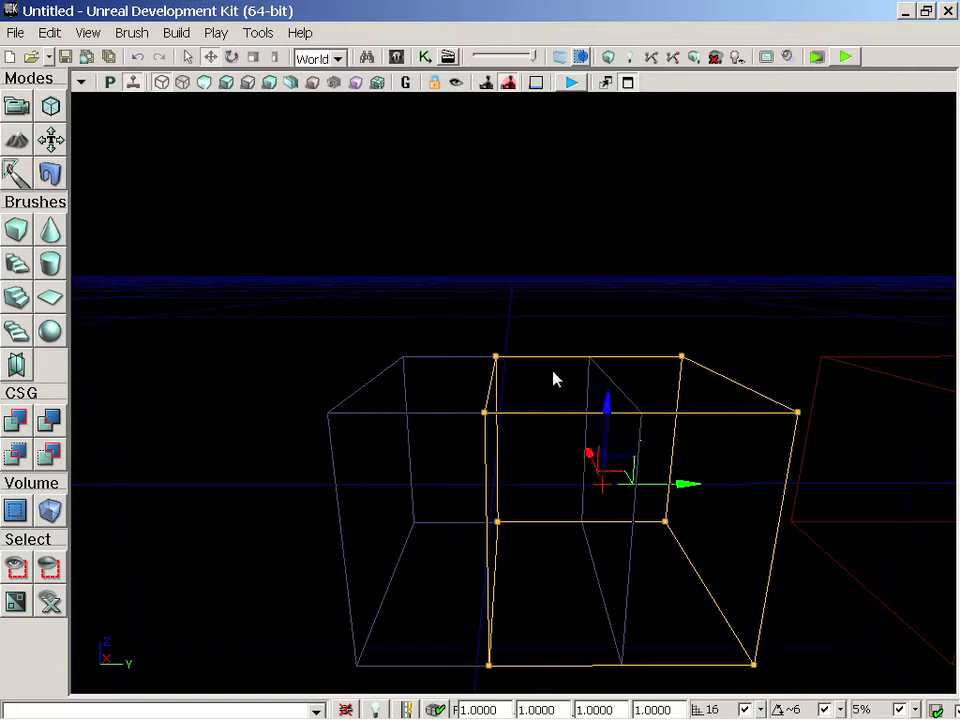
{"action": "left_click", "coordinate": [223, 85]}
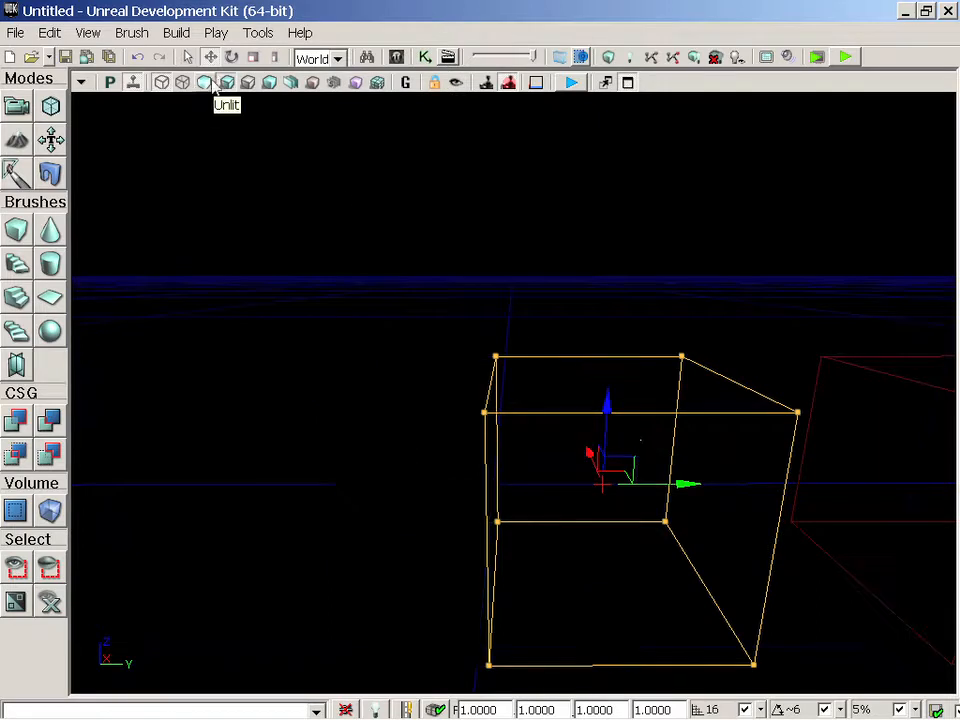
{"action": "left_click", "coordinate": [206, 83]}
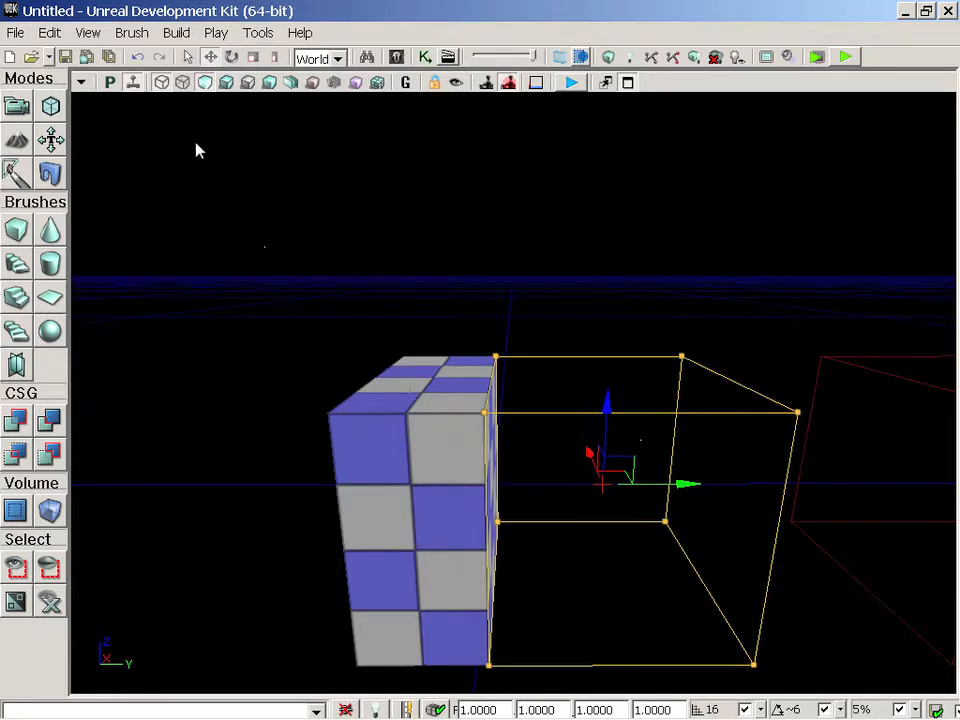
{"action": "left_click", "coordinate": [405, 406]}
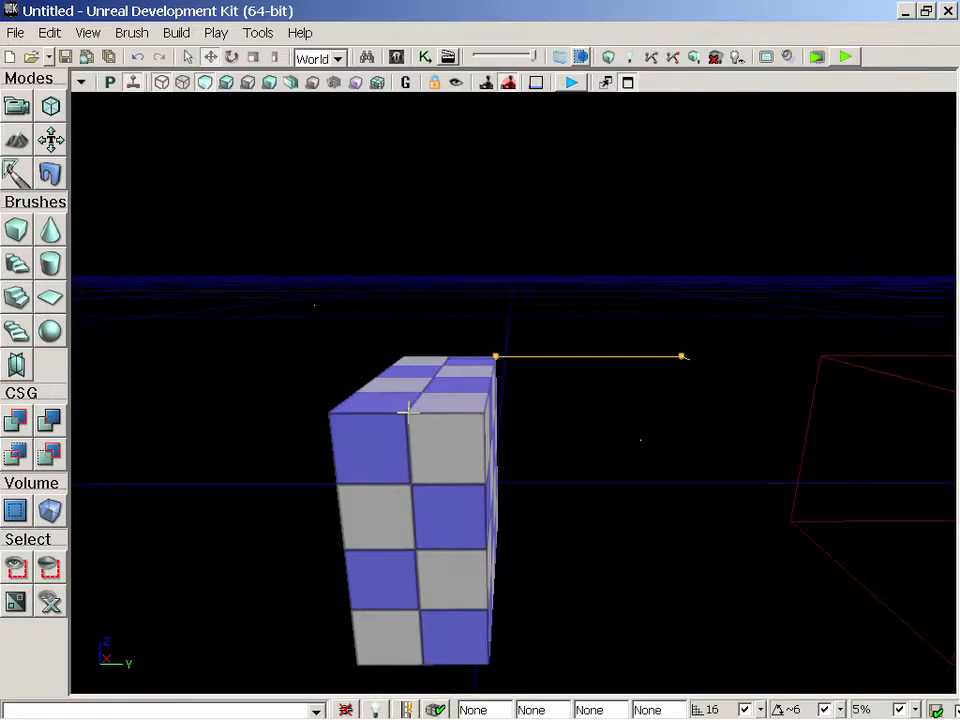
{"action": "left_click_drag", "start_coordinate": [408, 412], "coordinate": [408, 404]}
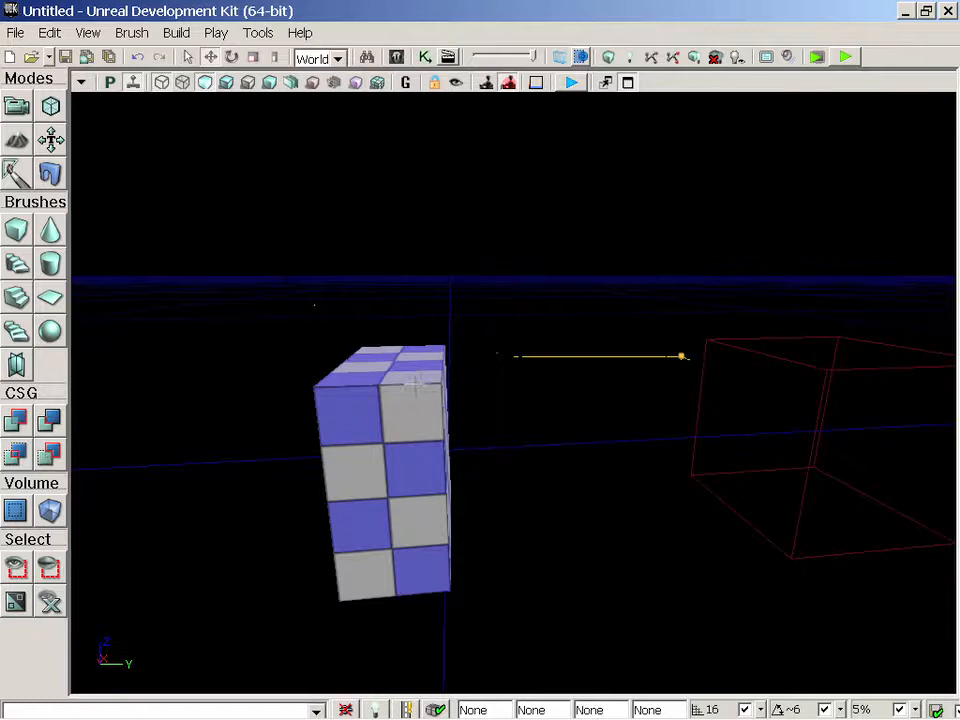
{"action": "left_click_drag", "start_coordinate": [232, 170], "coordinate": [229, 166]}
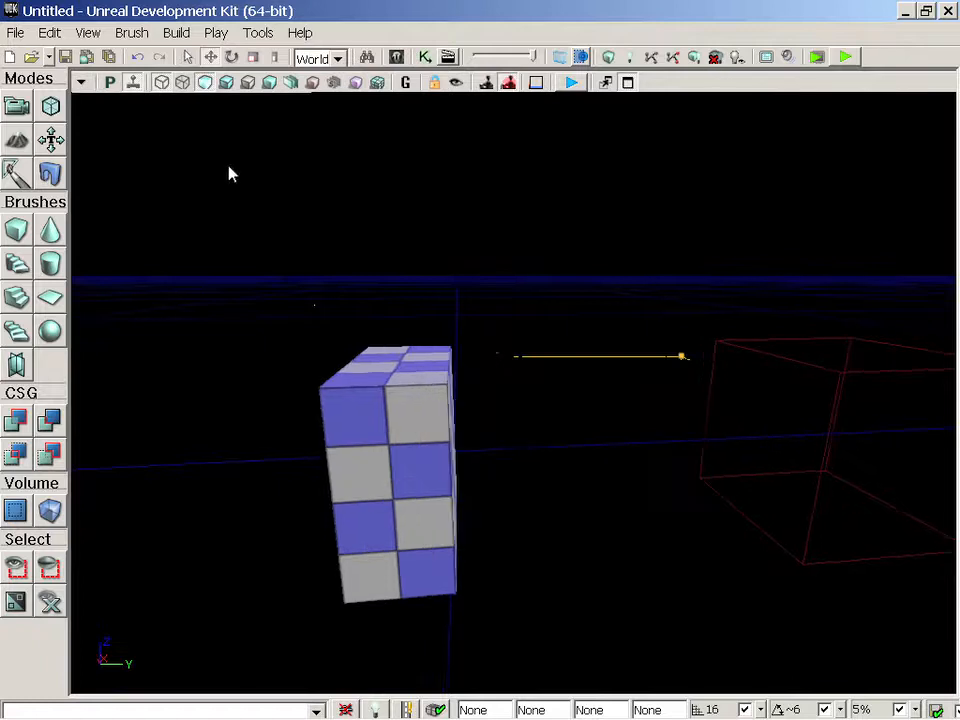
Step: Return to brush wireframe and delete both the blue additive brush and the yellow subtractive brush
{"action": "left_click", "coordinate": [162, 83]}
{"action": "left_click", "coordinate": [393, 386]}
{"action": "key", "text": "Delete"}
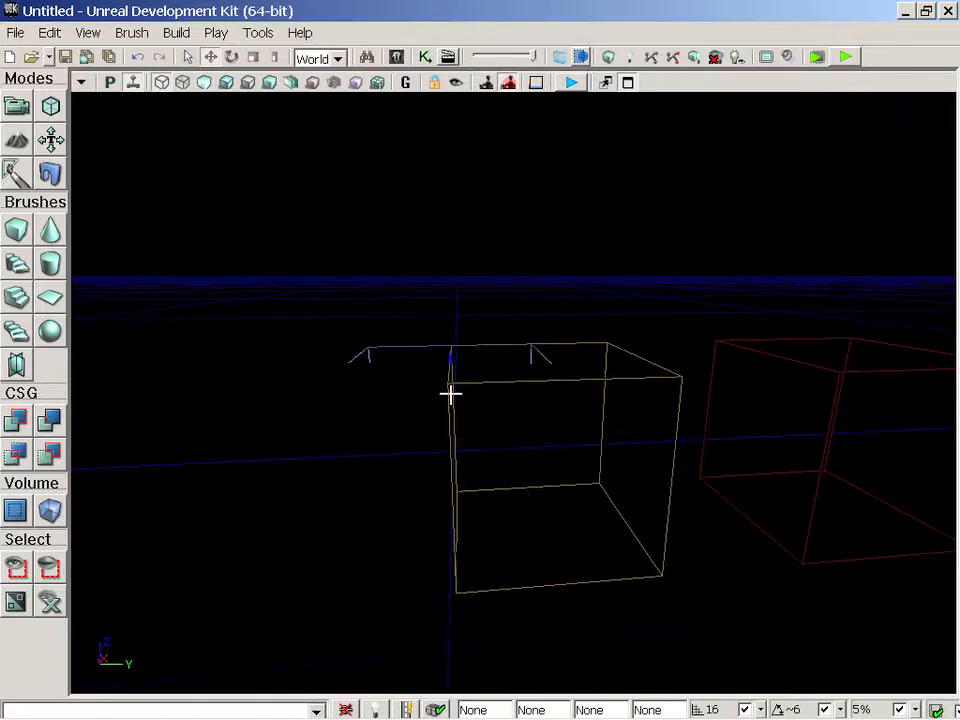
{"action": "left_click", "coordinate": [462, 382]}
{"action": "key", "text": "Delete"}
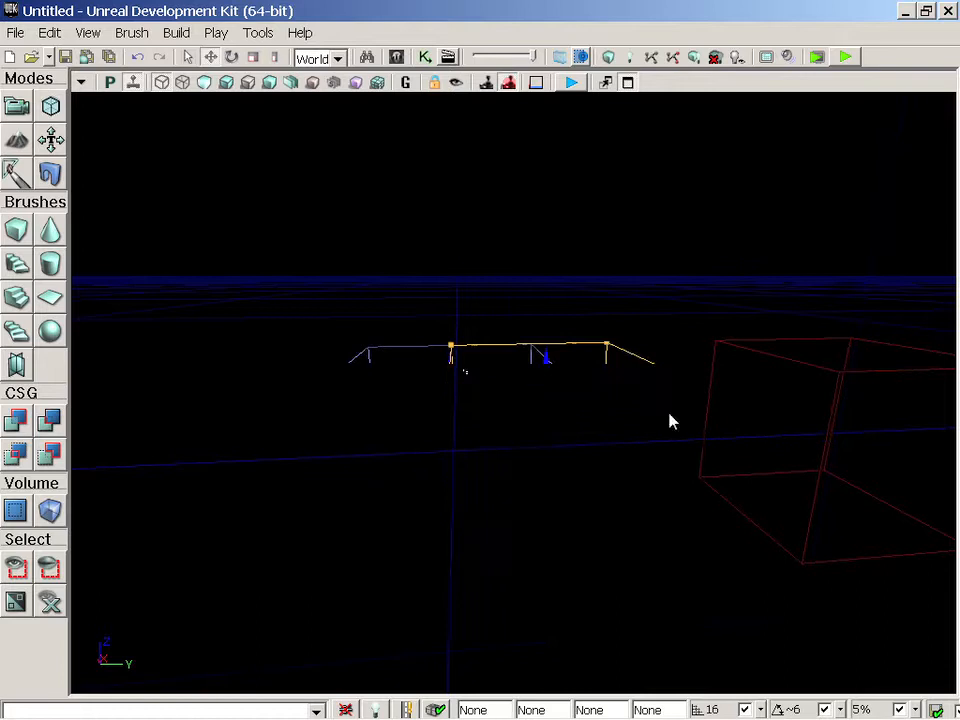
Step: Move the builder brush back along Y to the grid's centre and rebuild the level geometry in the unlit view
{"action": "left_click", "coordinate": [791, 357]}
{"action": "mouse_move", "coordinate": [879, 429]}
{"action": "left_mouse_down"}
{"action": "mouse_move", "coordinate": [517, 447]}
{"action": "mouse_move", "coordinate": [538, 446]}
{"action": "mouse_move", "coordinate": [517, 447]}
{"action": "mouse_move", "coordinate": [529, 447]}
{"action": "left_mouse_up"}
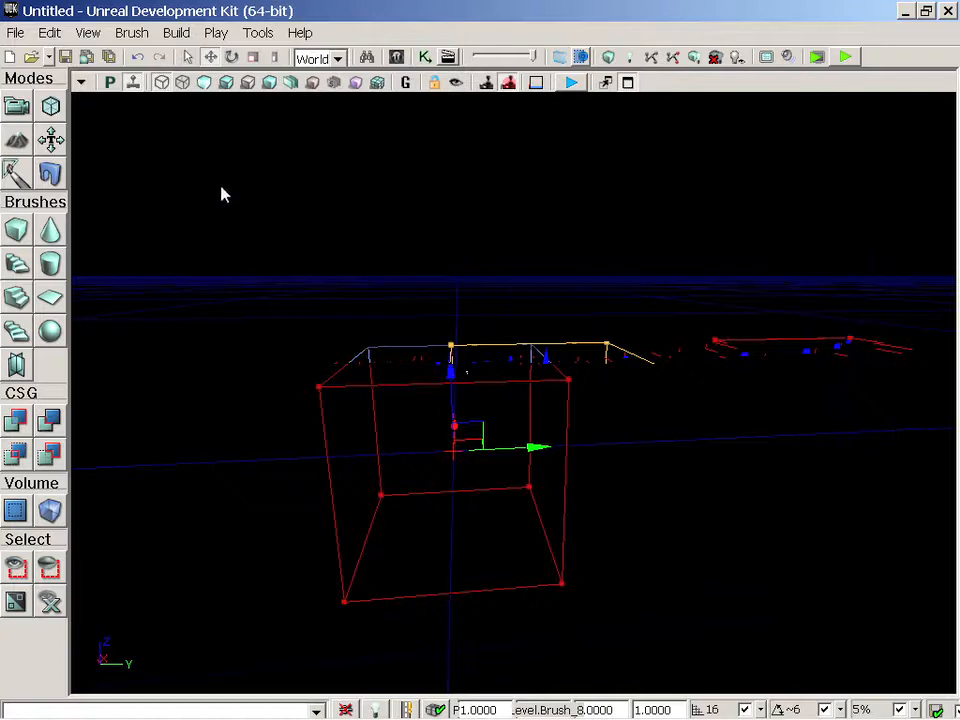
{"action": "left_click", "coordinate": [204, 82]}
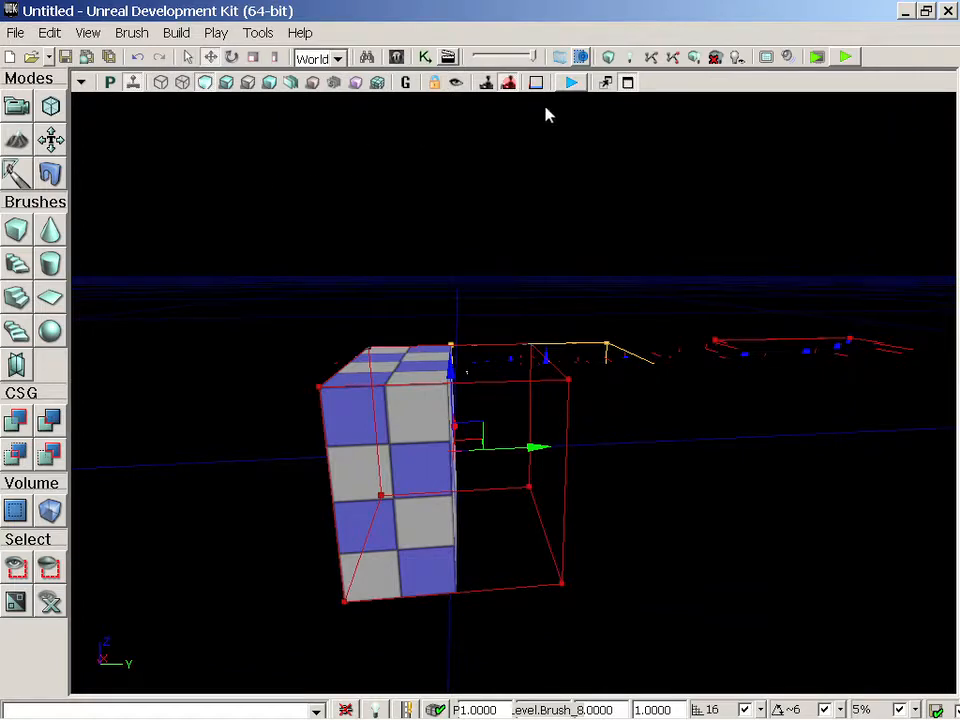
{"action": "left_click", "coordinate": [609, 58]}
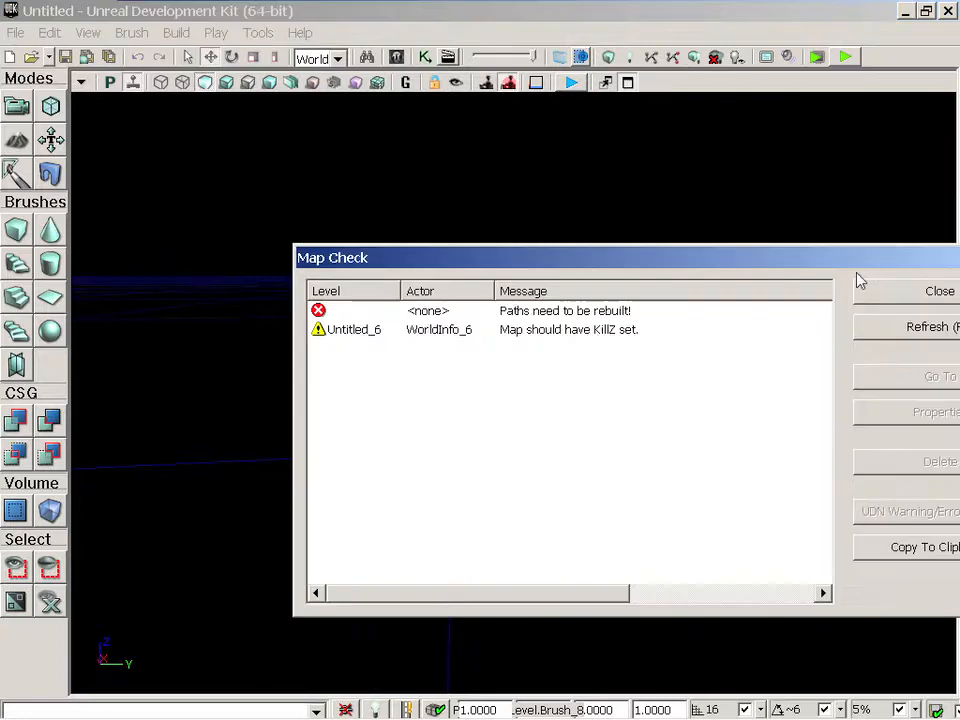
{"action": "left_click", "coordinate": [917, 298]}
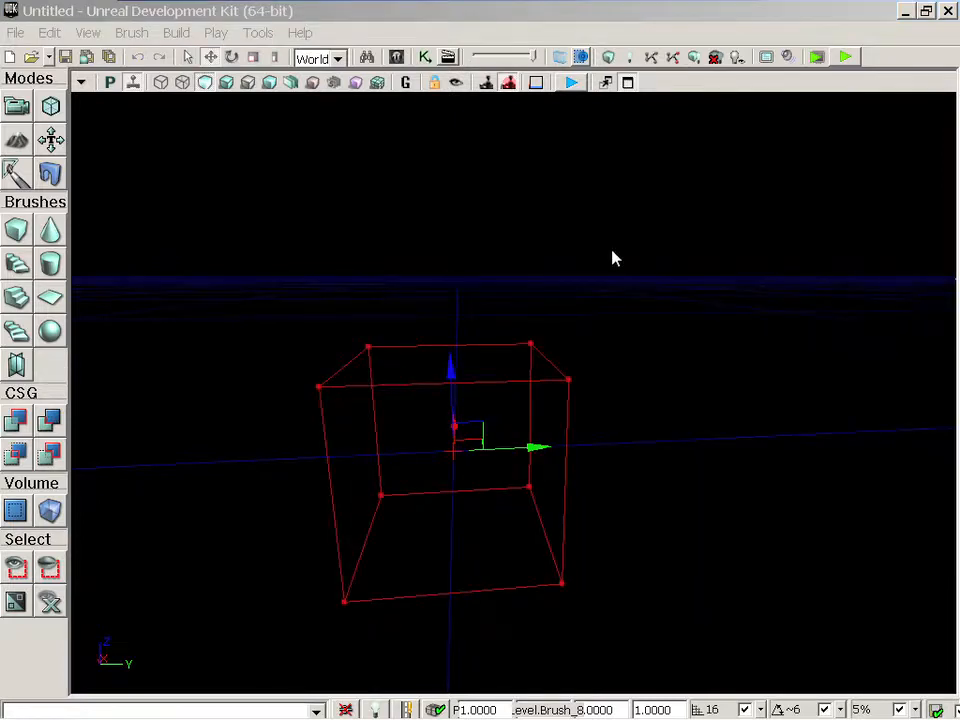
Step: Add a new solid cube from the builder brush at the grid's centre with CSG Add
{"action": "mouse_move", "coordinate": [487, 217]}
{"action": "left_mouse_down"}
{"action": "mouse_move", "coordinate": [390, 220]}
{"action": "mouse_move", "coordinate": [440, 225]}
{"action": "left_mouse_up"}
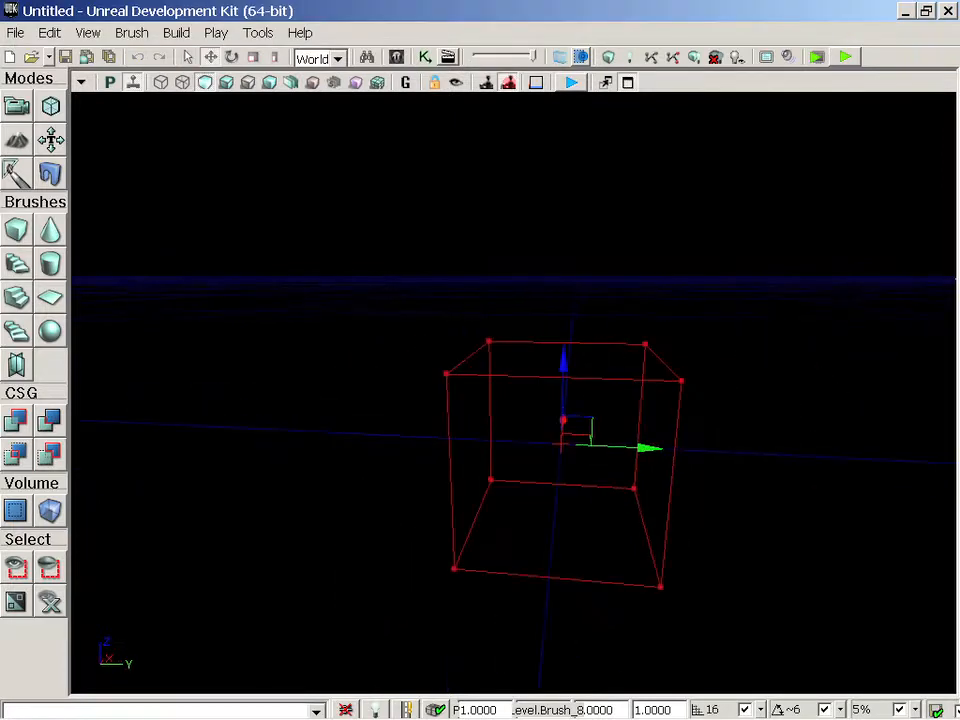
{"action": "left_click", "coordinate": [13, 426]}
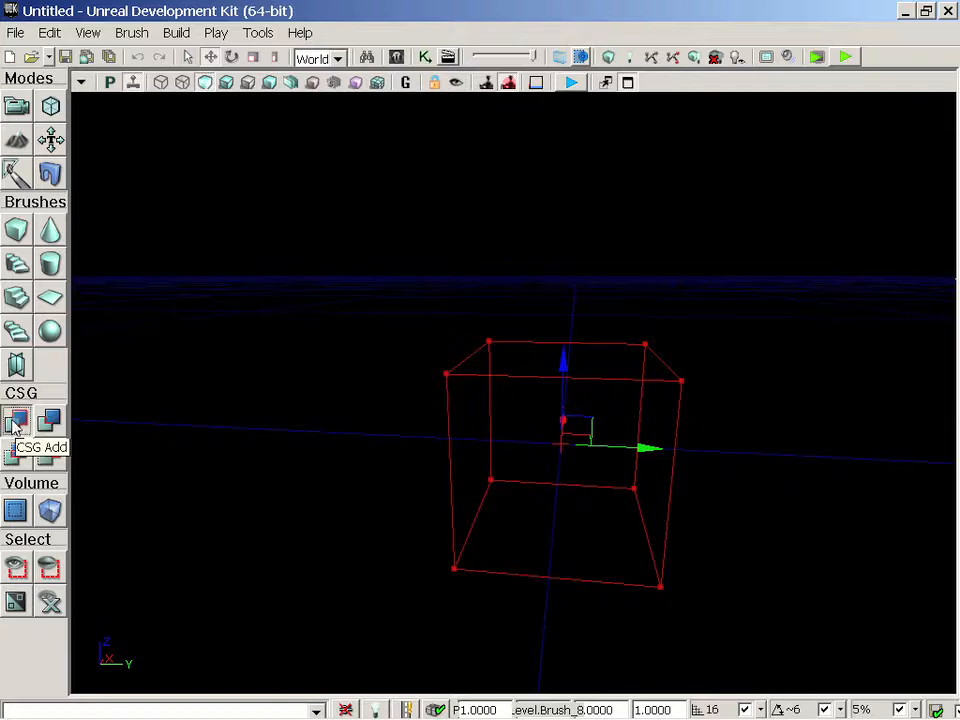
{"action": "mouse_move", "coordinate": [282, 428]}
{"action": "left_mouse_down"}
{"action": "mouse_move", "coordinate": [350, 415]}
{"action": "mouse_move", "coordinate": [335, 330]}
{"action": "left_mouse_up"}
{"action": "left_click_drag", "start_coordinate": [214, 454], "coordinate": [204, 442]}
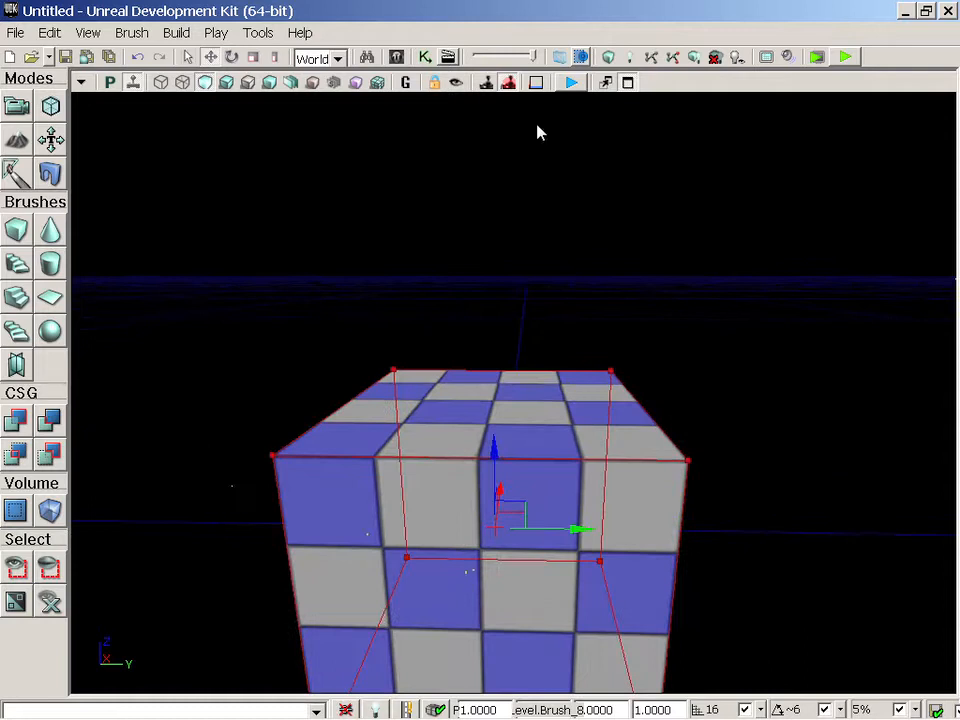
Step: Start a new Material in the Content Browser and enter the author's full name as its package
{"action": "left_click", "coordinate": [396, 57]}
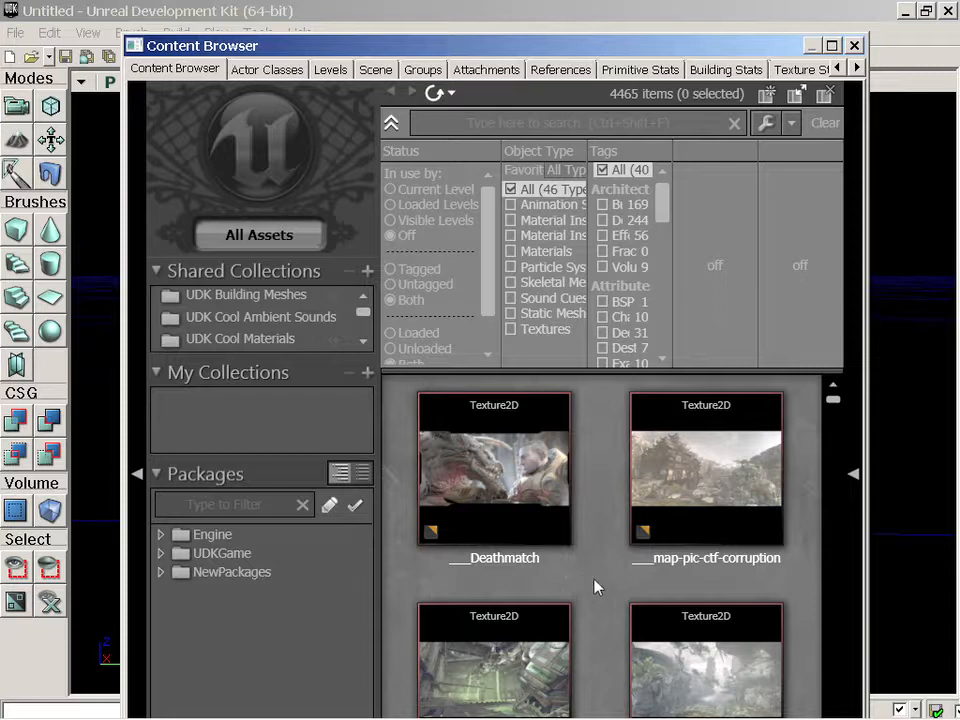
{"action": "right_click", "coordinate": [598, 588]}
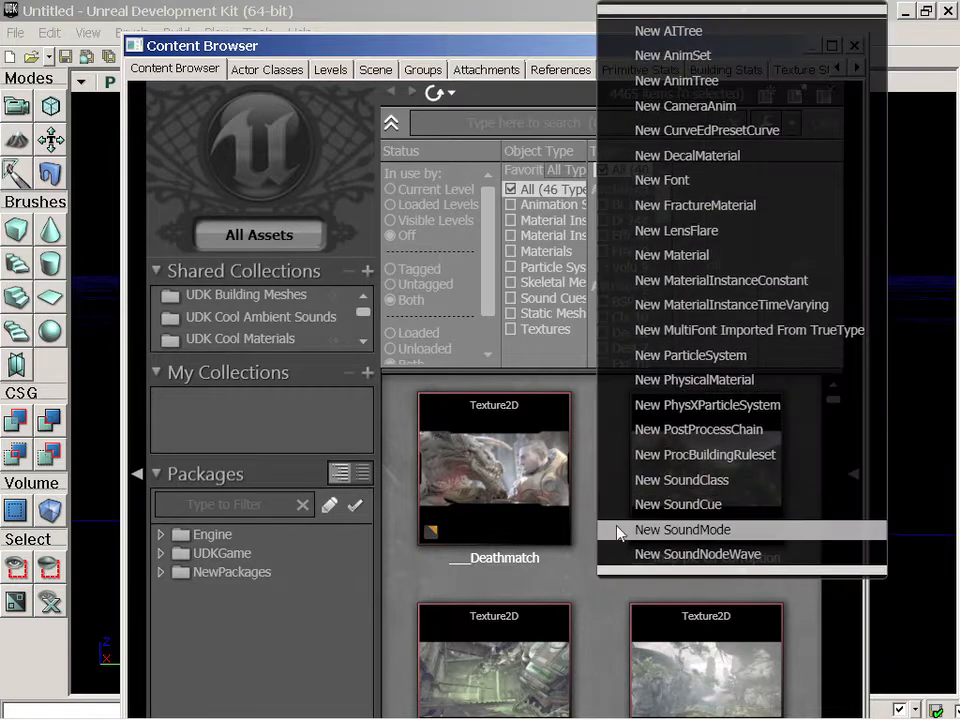
{"action": "left_click", "coordinate": [634, 255]}
{"action": "key", "text": "shift+Tab"}
{"action": "key", "text": "shift+Tab"}
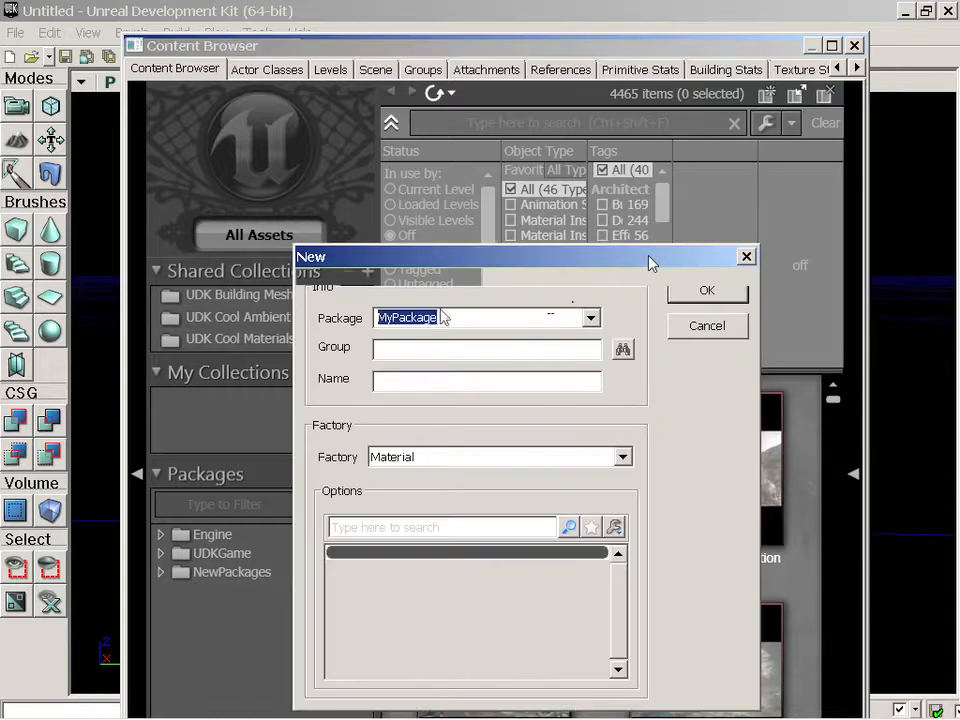
{"action": "type", "text": "Ja"}
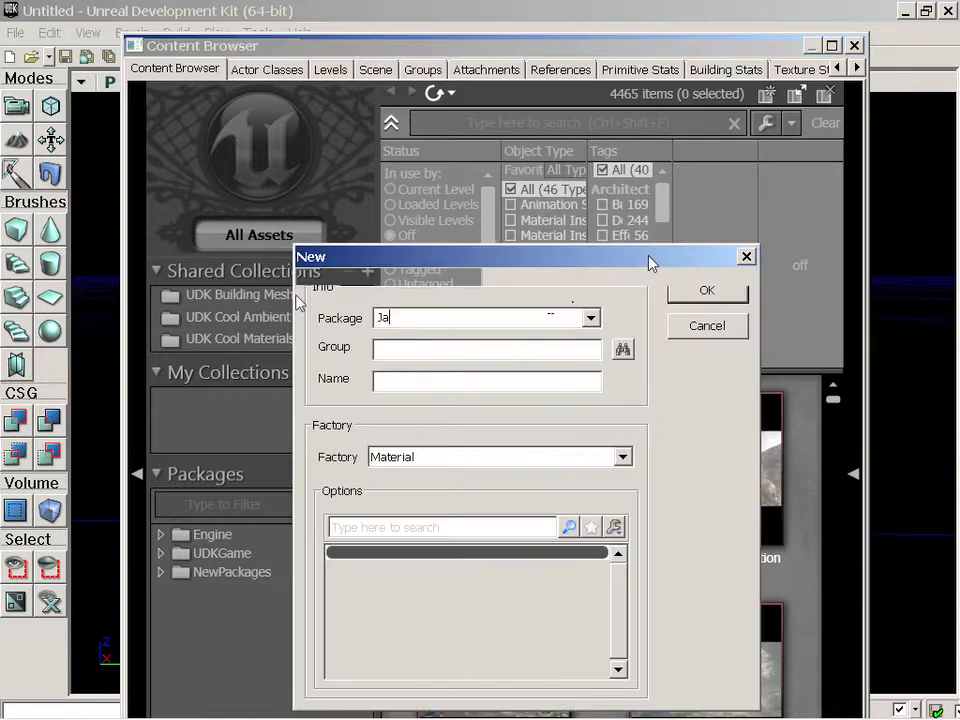
{"action": "type", "text": "son_Welsh"}
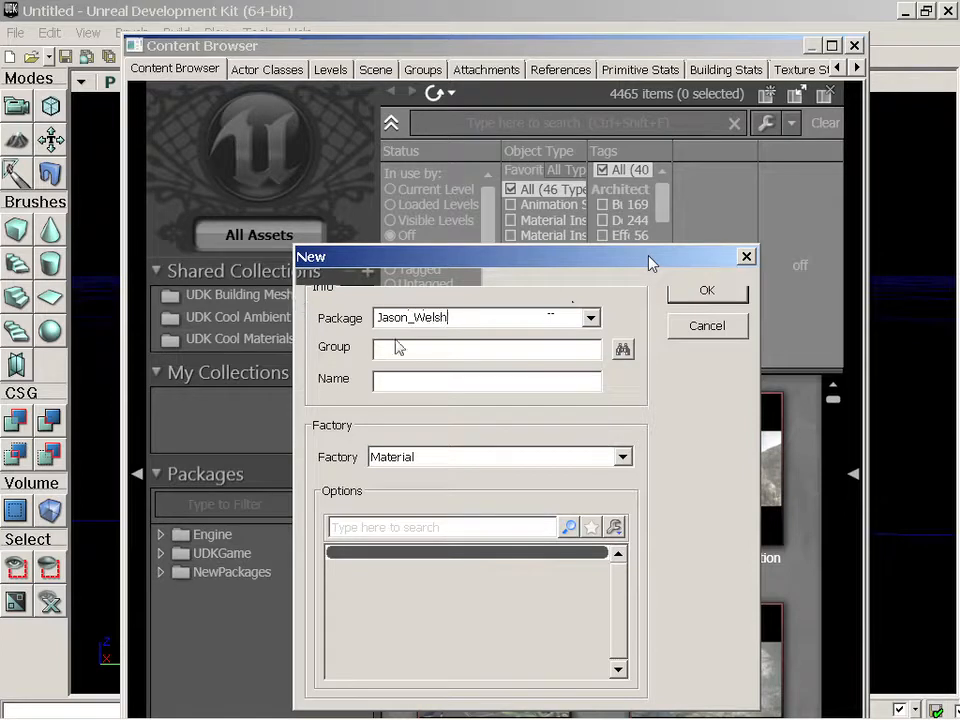
Step: Name the new material starter_mat, leave its group empty, and create it
{"action": "type", "text": "starter_mat"}
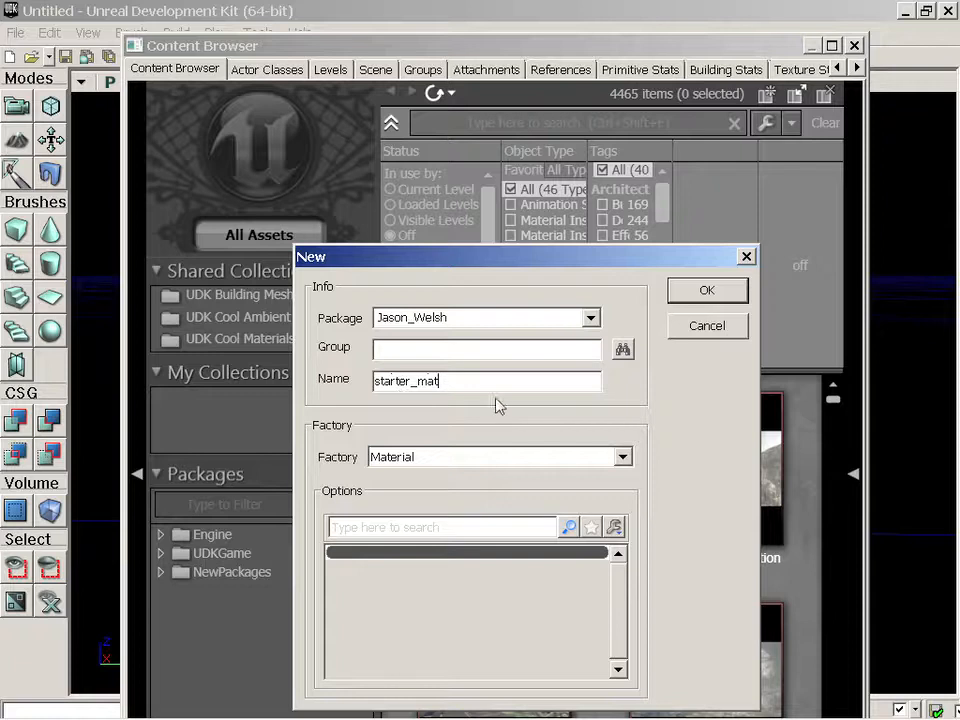
{"action": "left_click_drag", "start_coordinate": [444, 382], "coordinate": [344, 374]}
{"action": "left_click", "coordinate": [427, 387]}
{"action": "left_click_drag", "start_coordinate": [463, 389], "coordinate": [357, 404]}
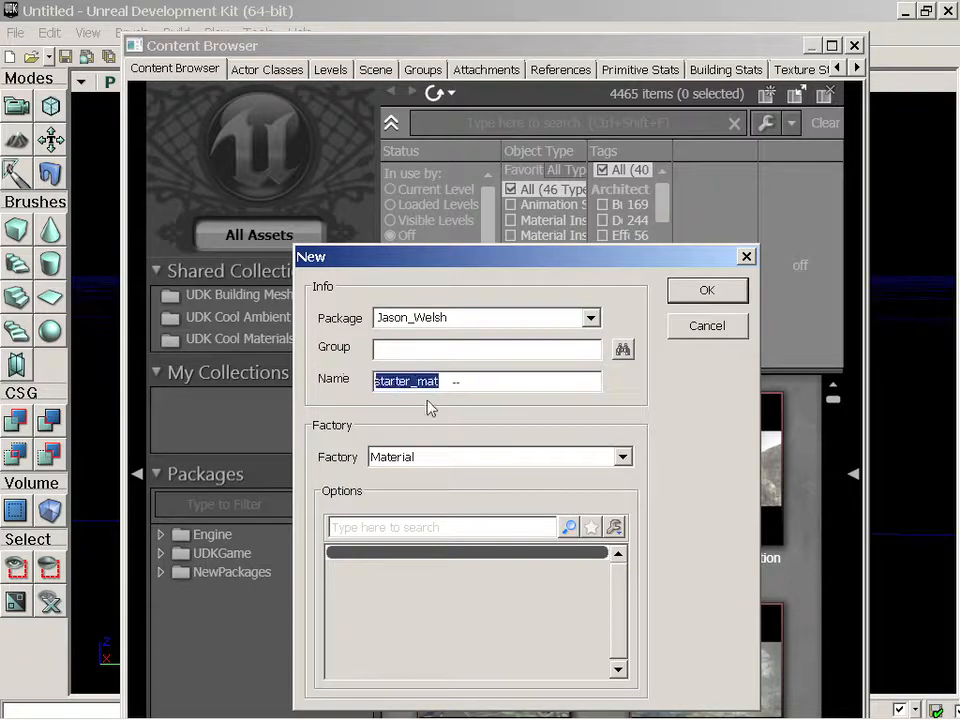
{"action": "left_click", "coordinate": [482, 385]}
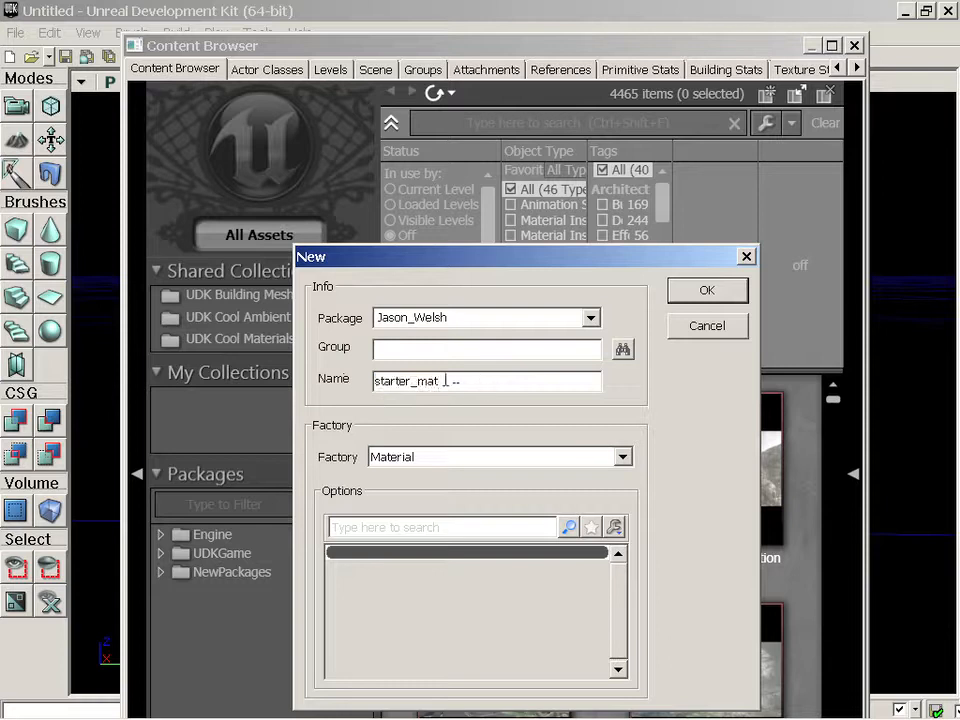
{"action": "left_click_drag", "start_coordinate": [444, 381], "coordinate": [418, 378]}
{"action": "left_click_drag", "start_coordinate": [477, 386], "coordinate": [411, 388]}
{"action": "left_click", "coordinate": [707, 291]}
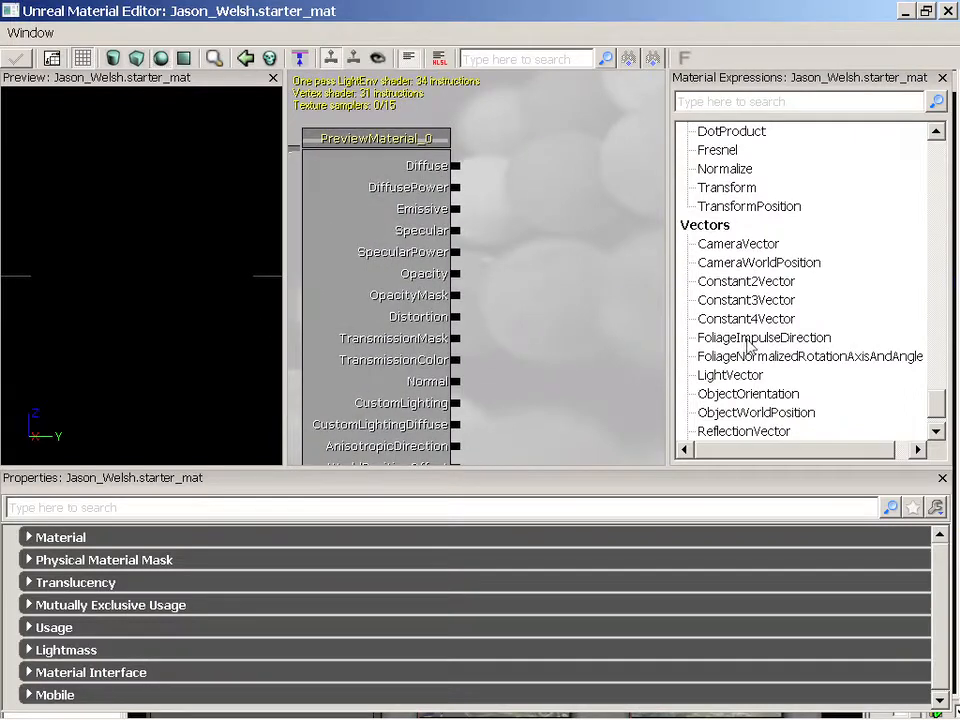
Step: Add a Constant3Vector expression to the material graph beside the PreviewMaterial node
{"action": "scroll", "coordinate": [780, 330], "scroll_direction": "up", "scroll_amount": 10}
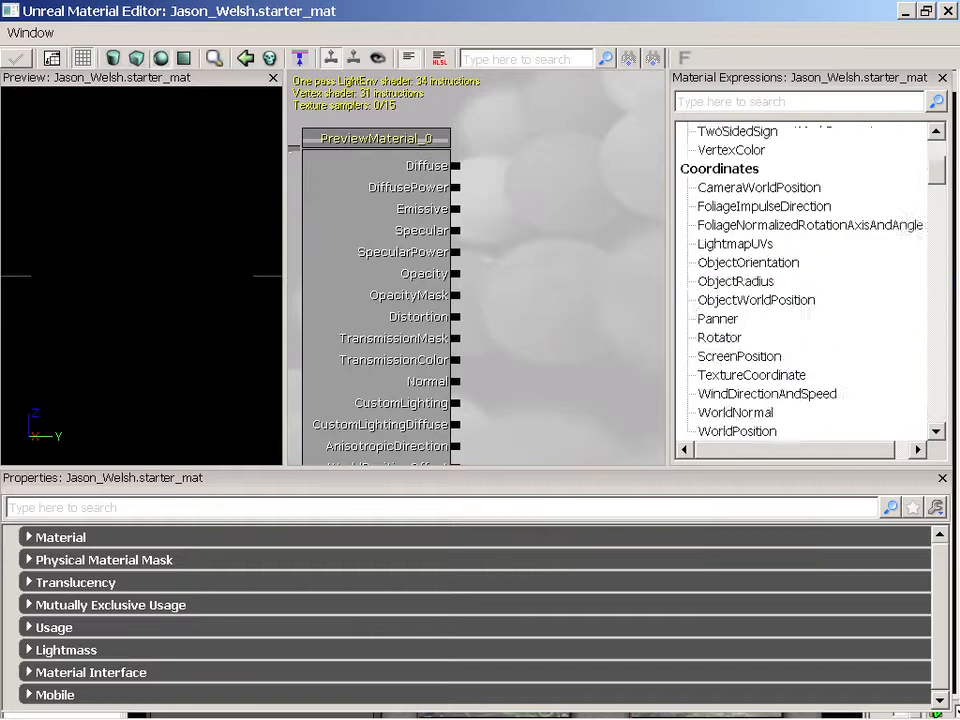
{"action": "scroll", "coordinate": [800, 280], "scroll_direction": "up", "scroll_amount": 3}
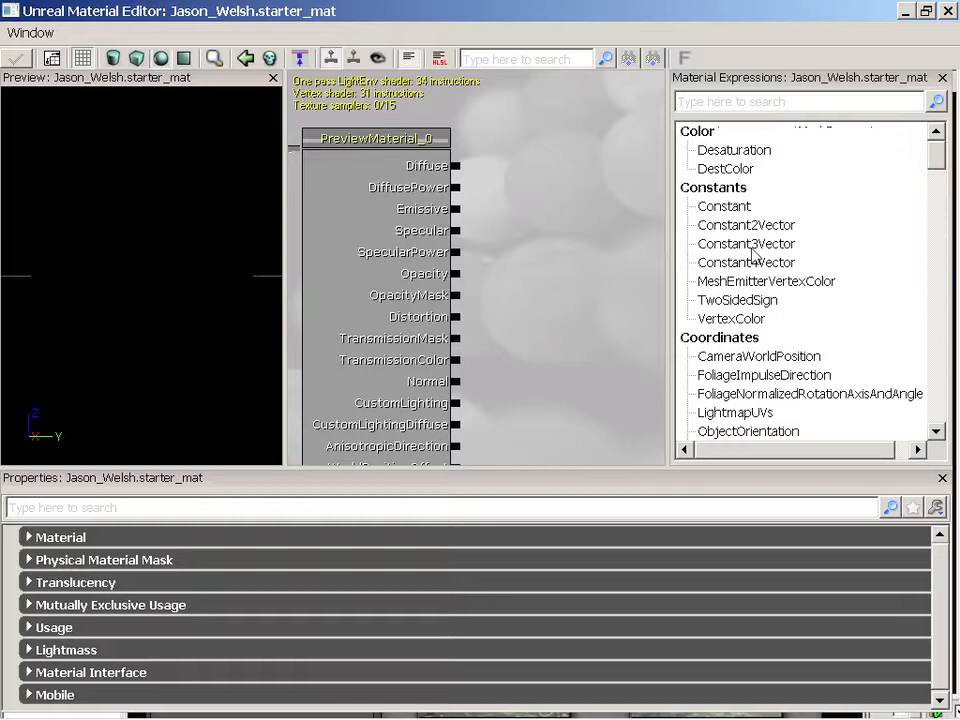
{"action": "left_click_drag", "start_coordinate": [745, 250], "coordinate": [598, 244]}
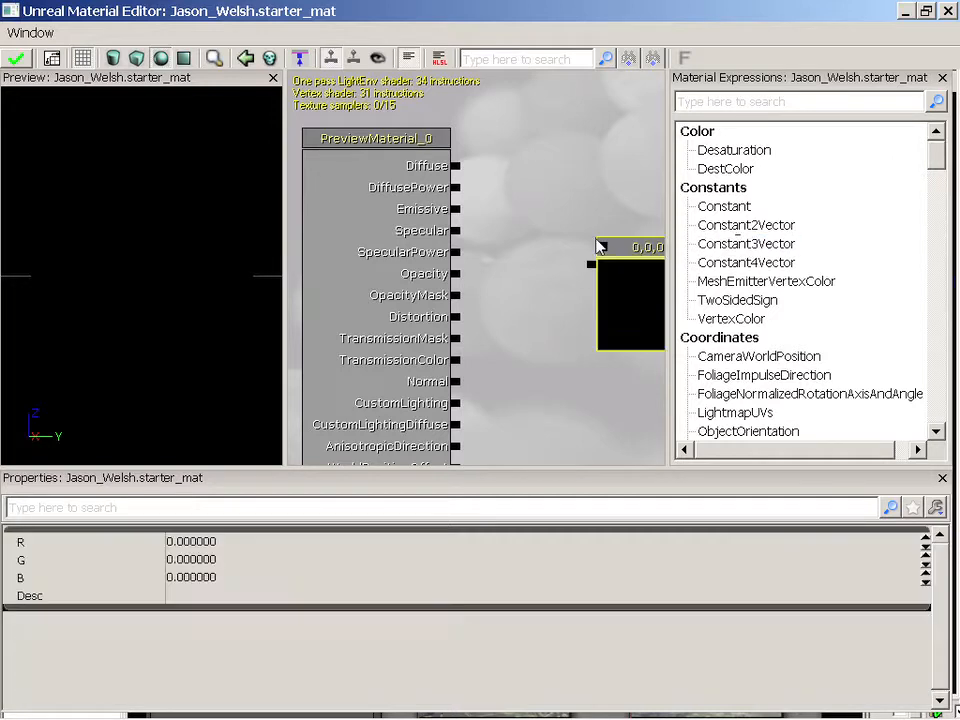
{"action": "left_click_drag", "start_coordinate": [533, 355], "coordinate": [472, 360]}
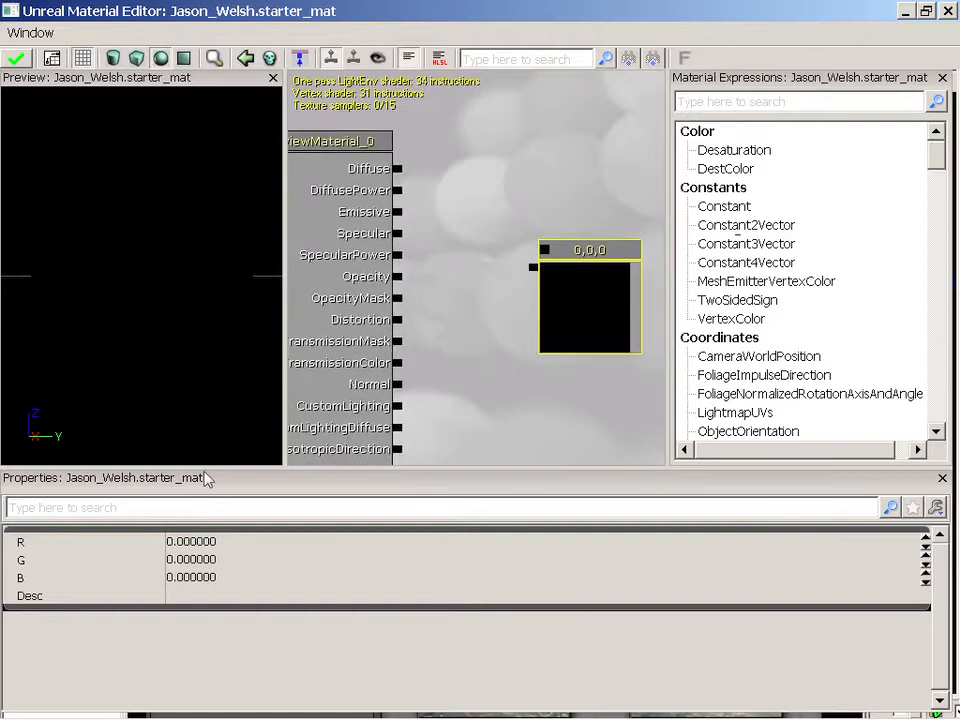
Step: Try R values of 1 and 0.1 on the Constant3Vector
{"action": "left_click", "coordinate": [200, 541]}
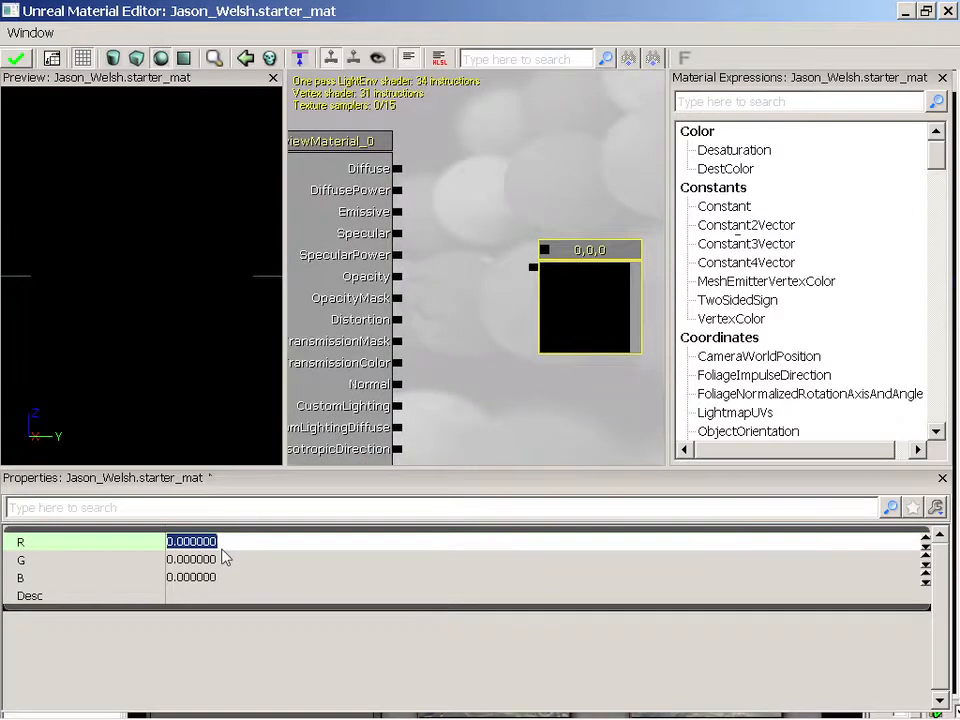
{"action": "type", "text": "1"}
{"action": "key", "text": "Tab"}
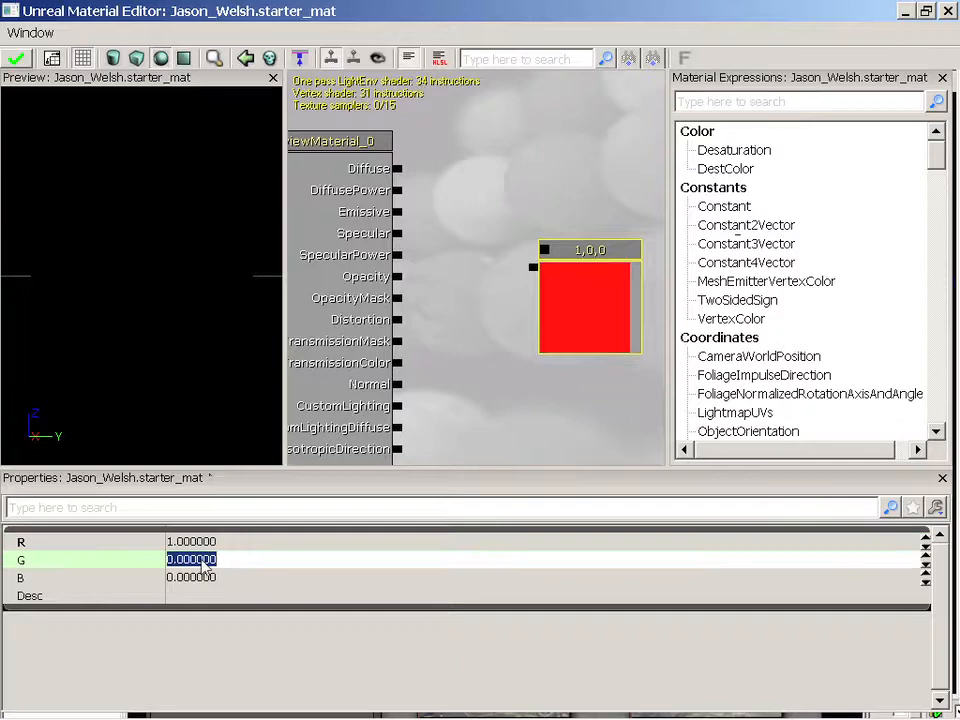
{"action": "left_click", "coordinate": [203, 545]}
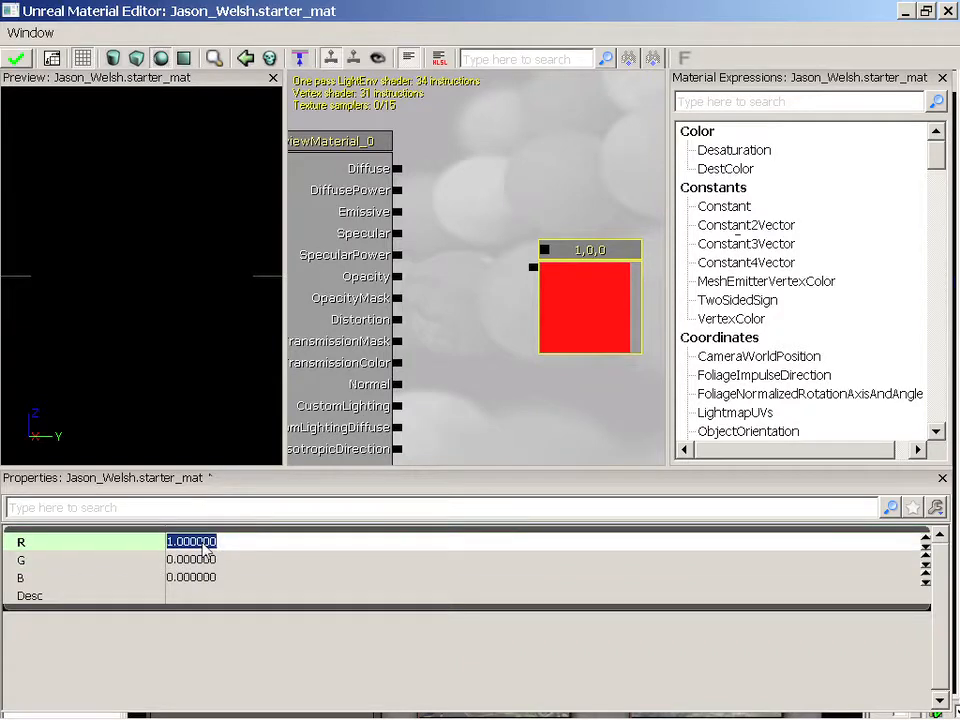
{"action": "type", "text": ".1"}
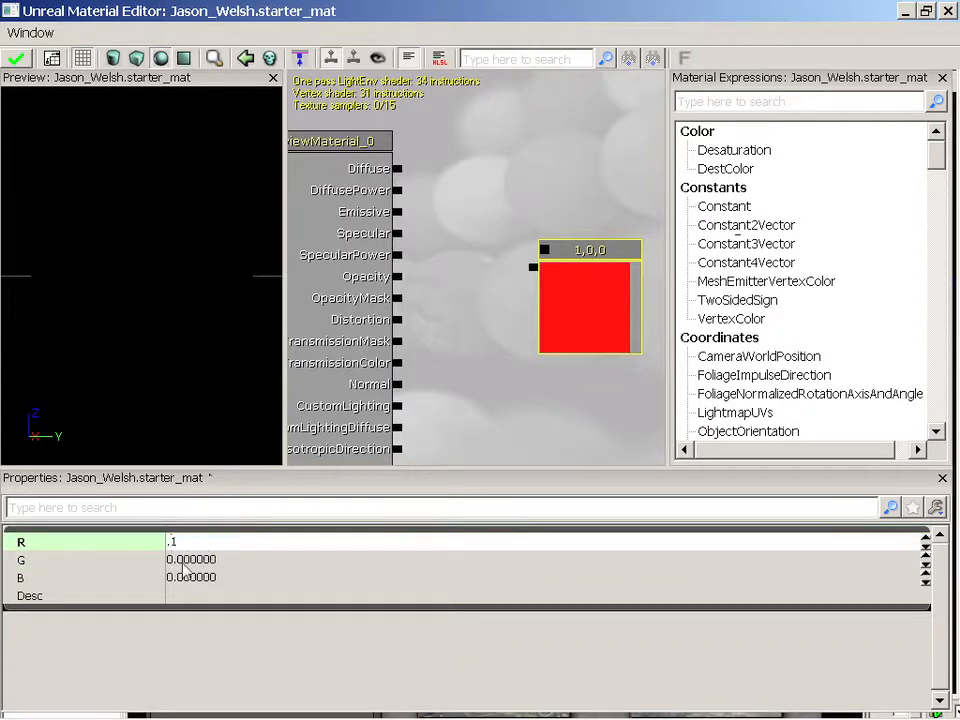
{"action": "left_click", "coordinate": [187, 563]}
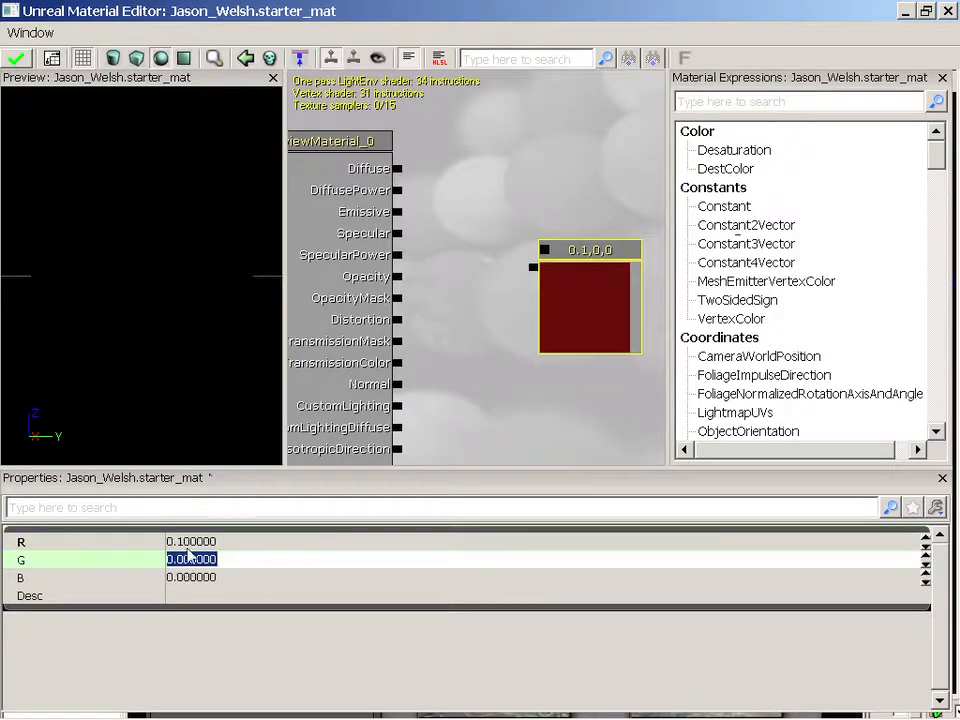
Step: Set the Constant3Vector's R value to 0.01
{"action": "left_click", "coordinate": [192, 542]}
{"action": "left_click_drag", "start_coordinate": [219, 541], "coordinate": [180, 541]}
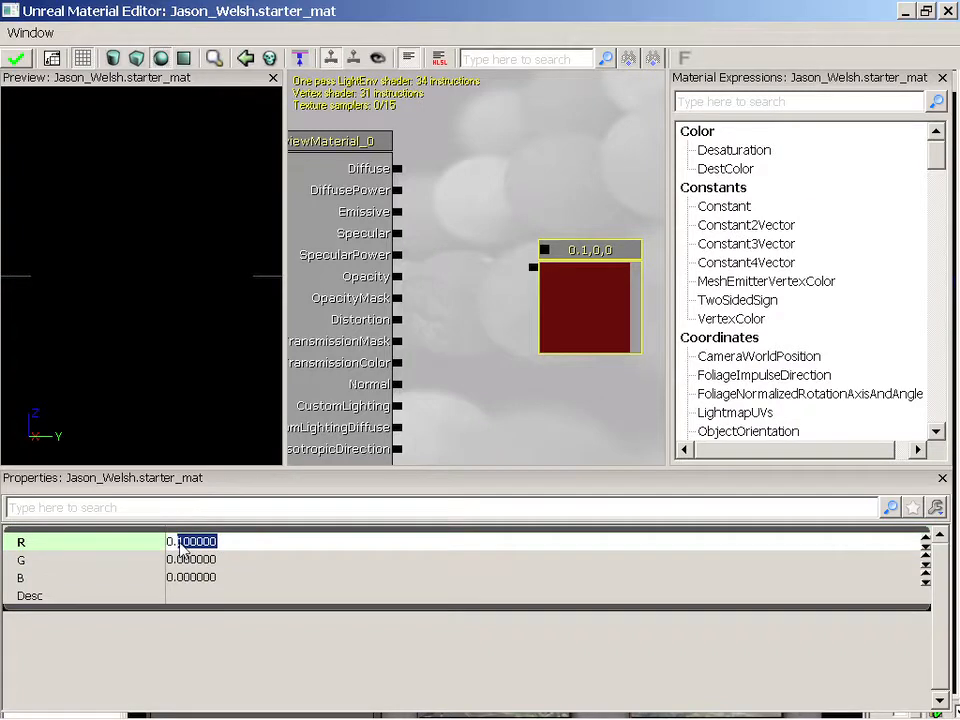
{"action": "key", "text": "BackSpace"}
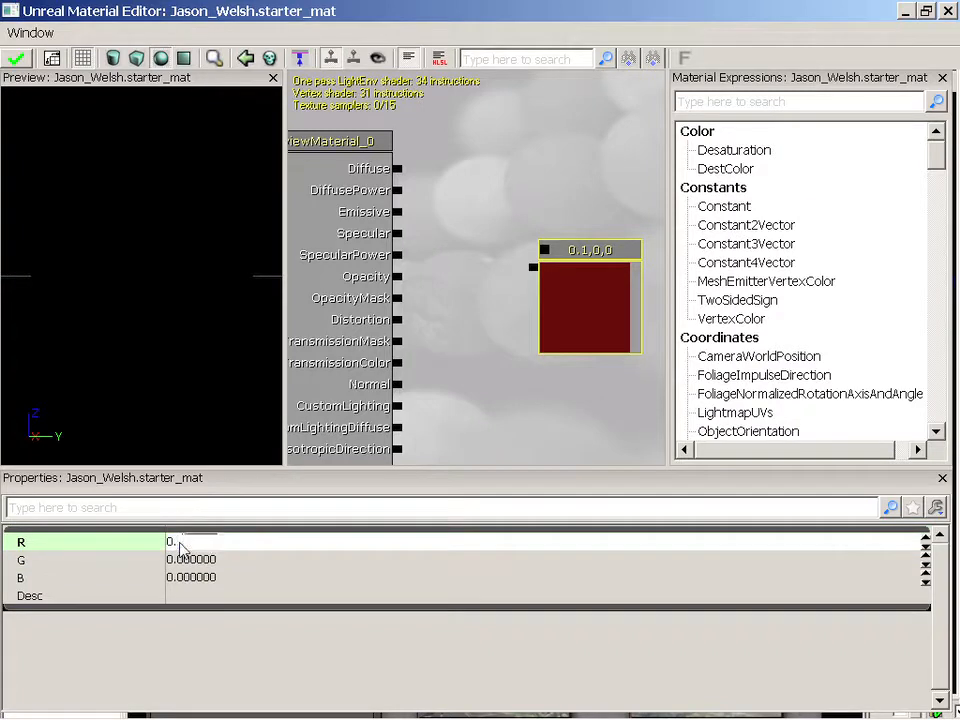
{"action": "type", "text": "01"}
{"action": "key", "text": "Return"}
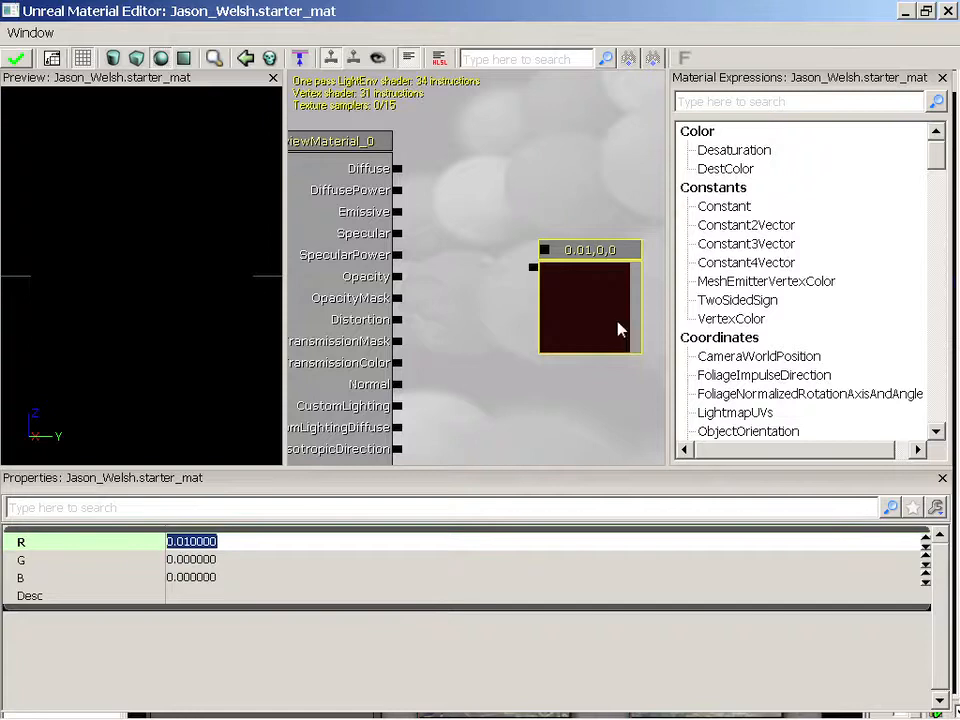
Step: Try a G value of 1 on the Constant3Vector
{"action": "left_click", "coordinate": [210, 564]}
{"action": "type", "text": "1"}
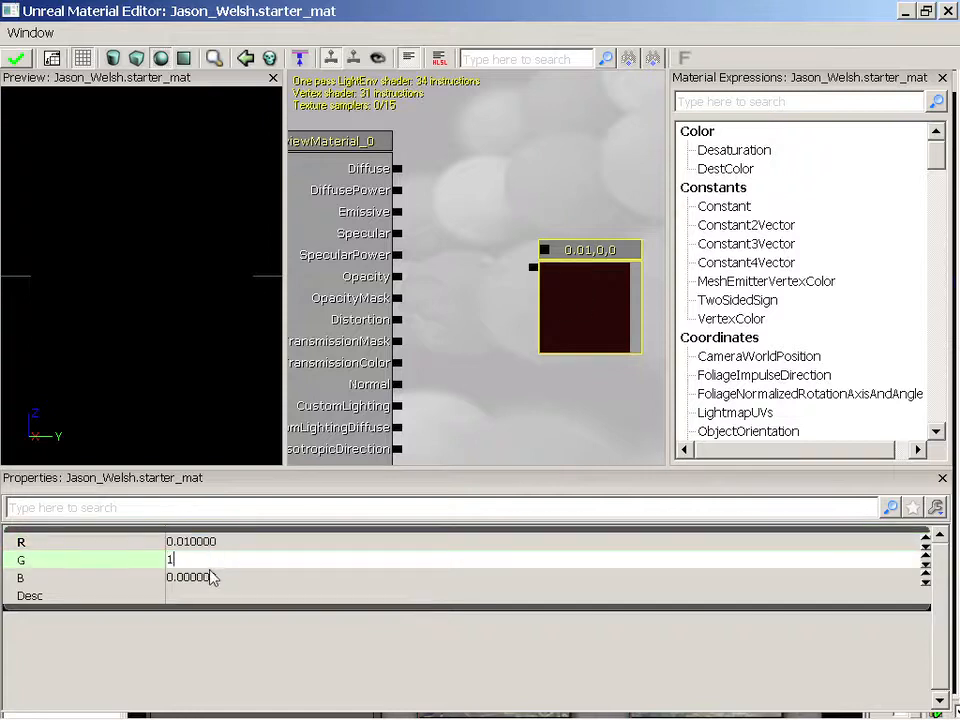
{"action": "left_click", "coordinate": [210, 578]}
Step: Set the Constant3Vector's G value to 0.2
{"action": "left_click", "coordinate": [205, 562]}
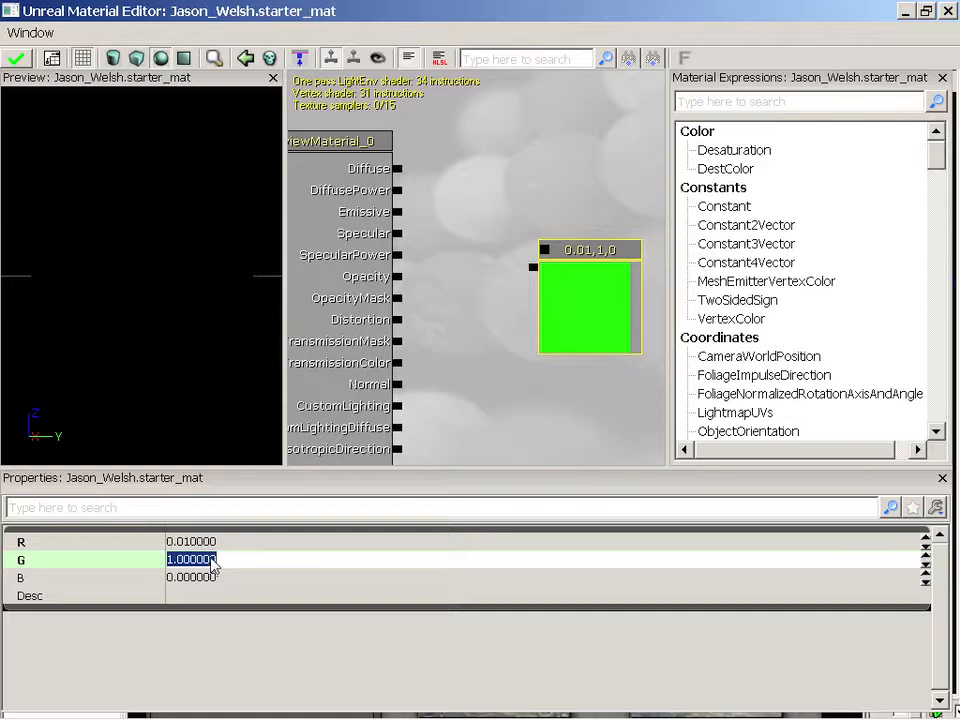
{"action": "key", "text": "BackSpace"}
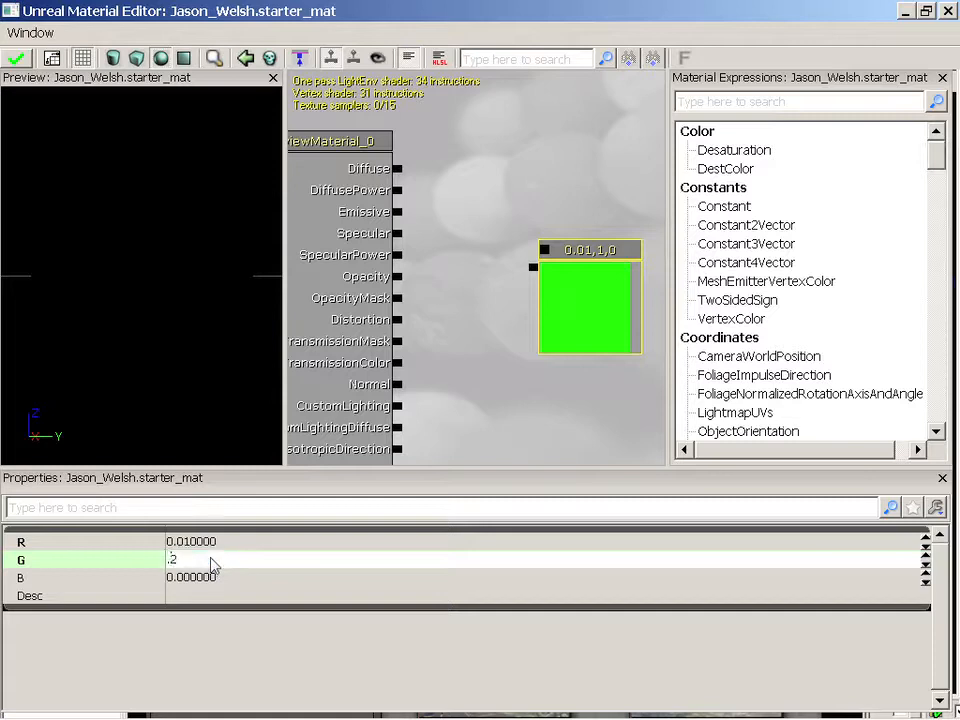
{"action": "type", "text": ".2"}
{"action": "key", "text": "Return"}
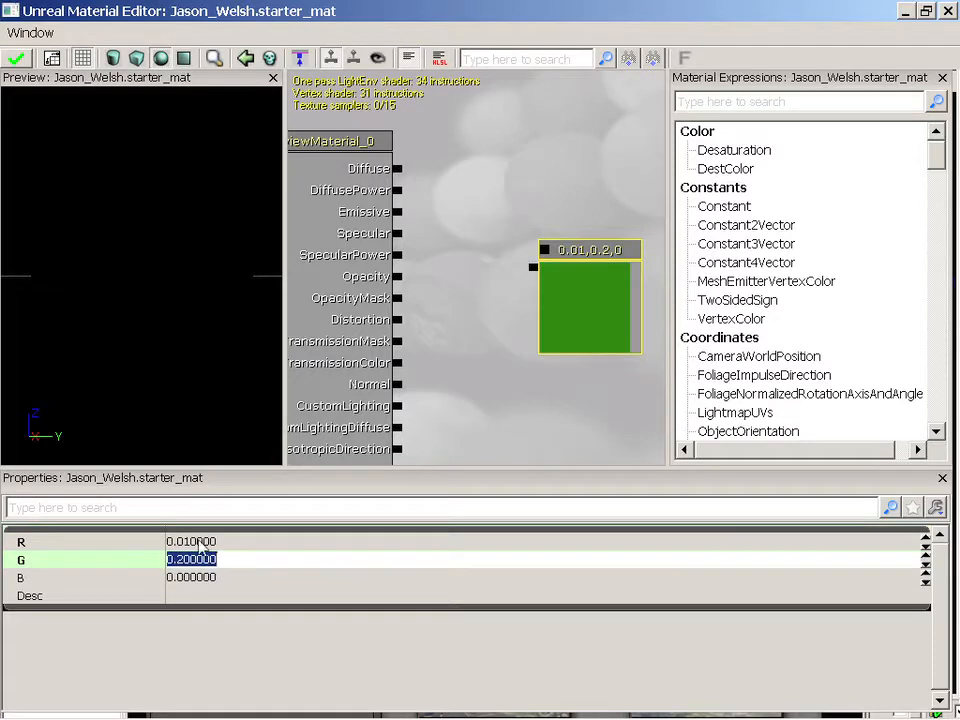
{"action": "left_click", "coordinate": [200, 545]}
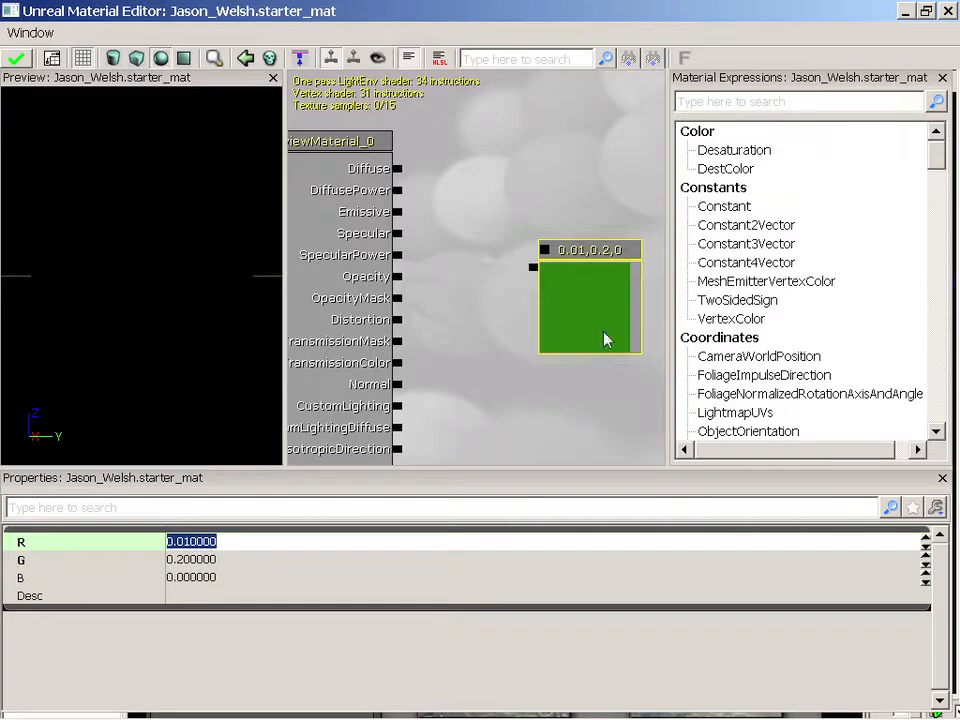
Step: Connect the Constant3Vector's output to the material's Diffuse input, and apply the material before closing its editor
{"action": "left_click_drag", "start_coordinate": [533, 272], "coordinate": [400, 170]}
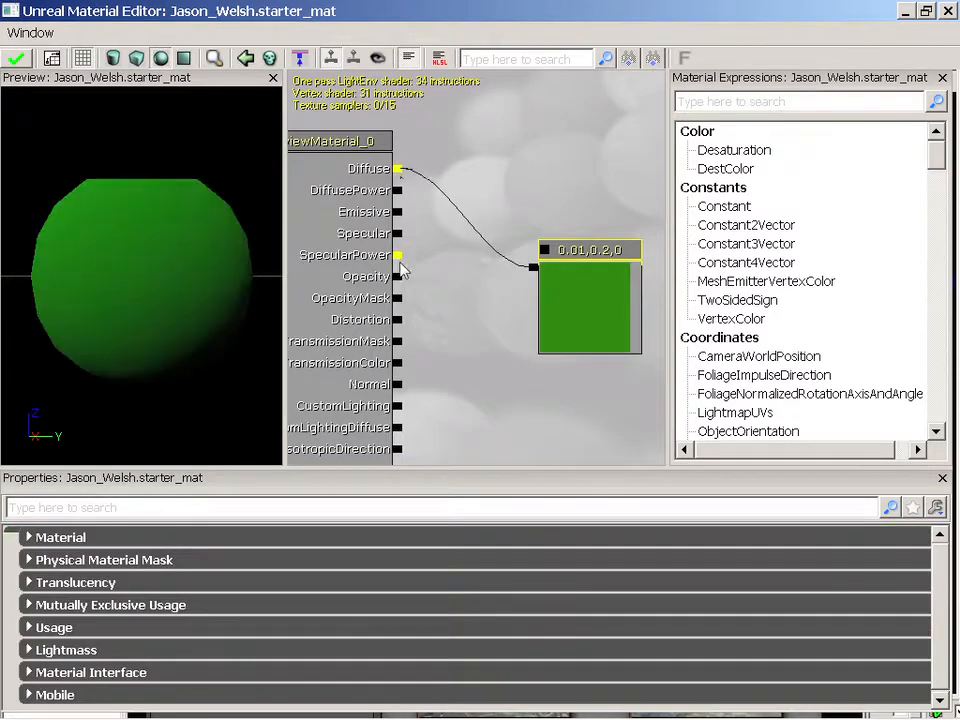
{"action": "left_click_drag", "start_coordinate": [251, 296], "coordinate": [240, 340]}
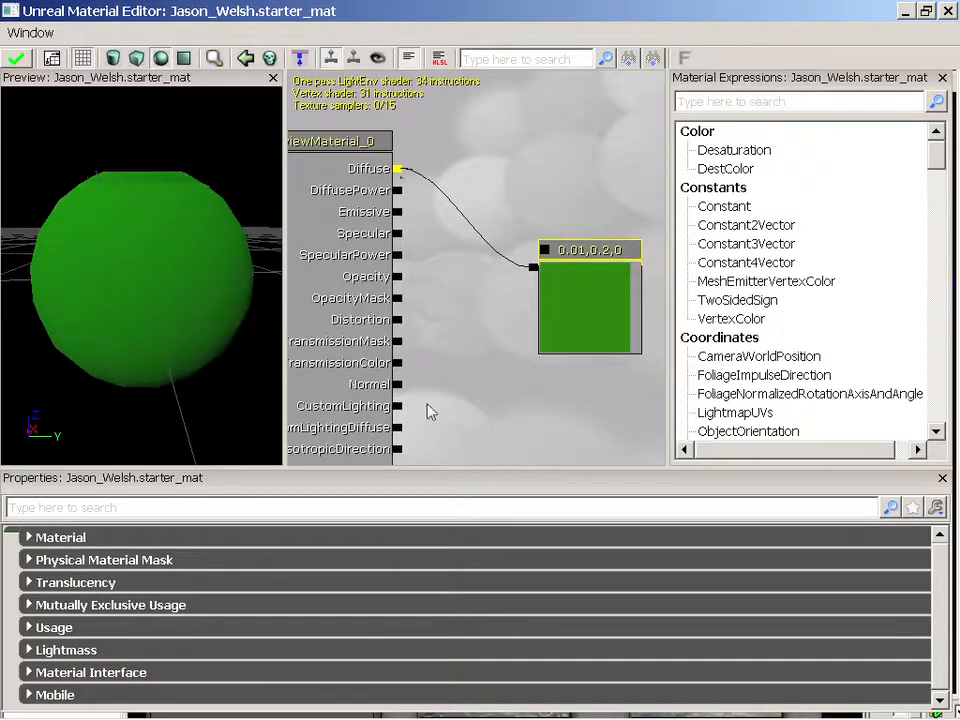
{"action": "left_click", "coordinate": [15, 60]}
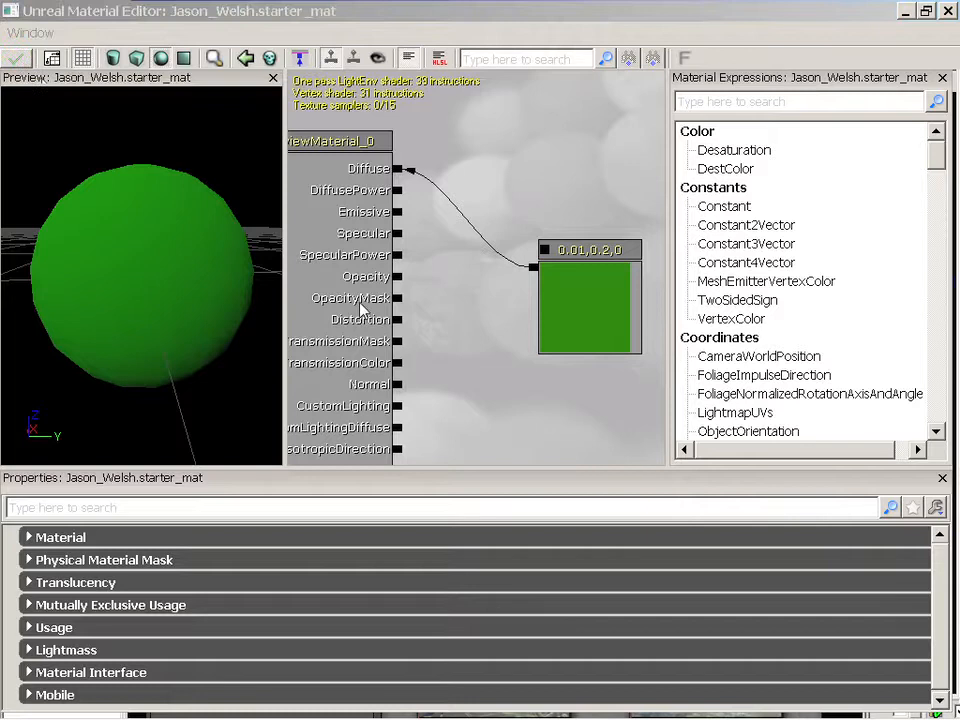
{"action": "left_click", "coordinate": [946, 9]}
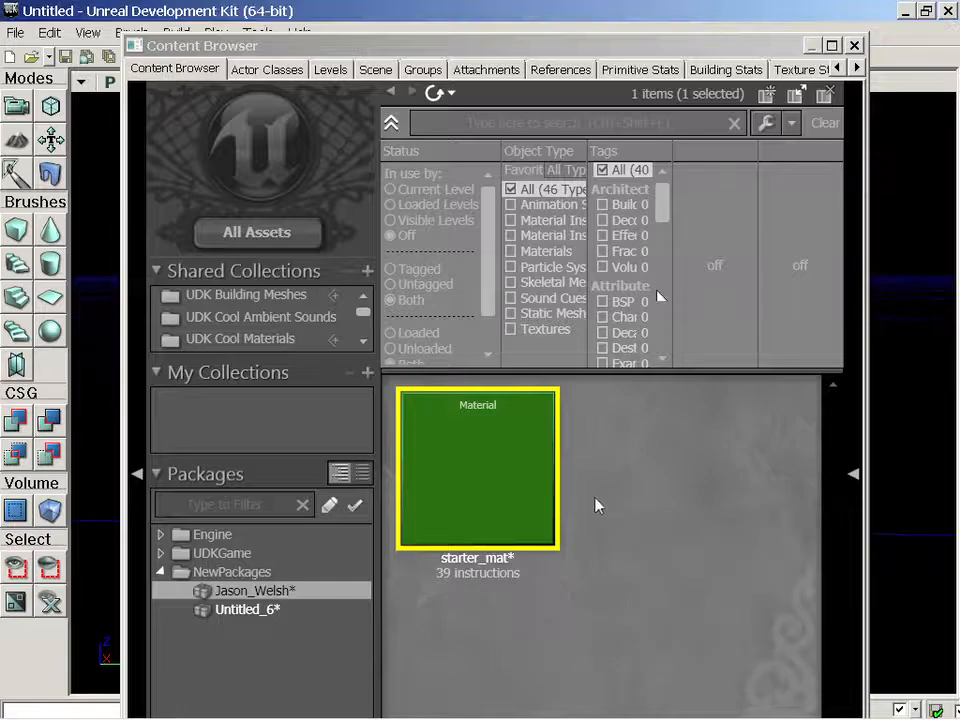
Step: Switch to Windows Explorer and check the Desktop folder named after the author before returning to Unreal Development Kit
{"action": "right_click", "coordinate": [148, 707]}
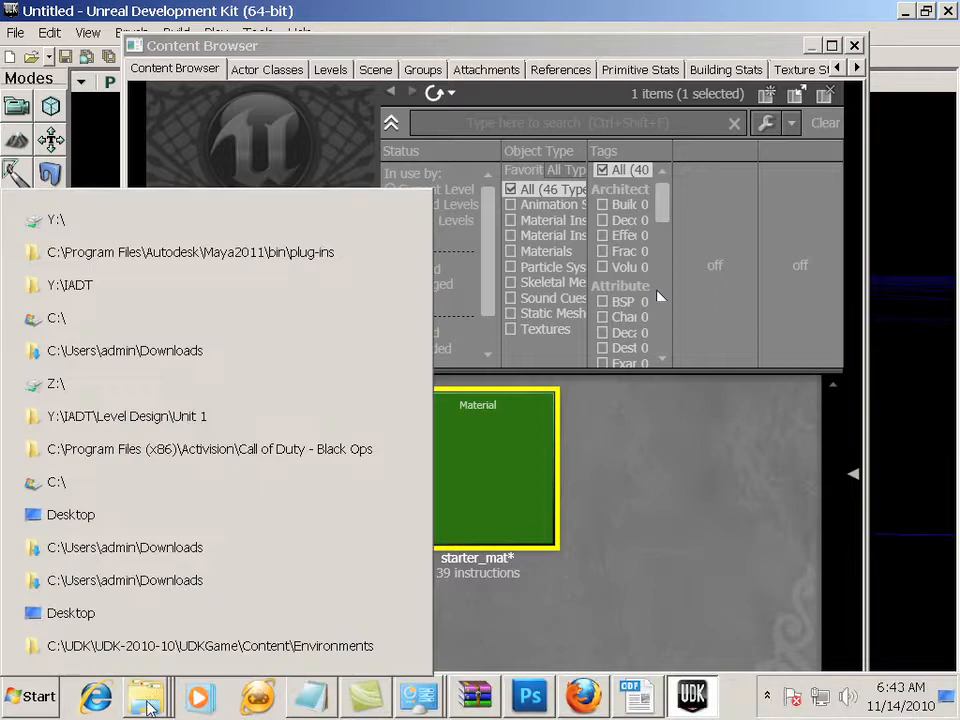
{"action": "left_click", "coordinate": [110, 613]}
{"action": "left_click_drag", "start_coordinate": [418, 392], "coordinate": [343, 34]}
{"action": "scroll", "coordinate": [418, 549], "scroll_direction": "down", "scroll_amount": 3}
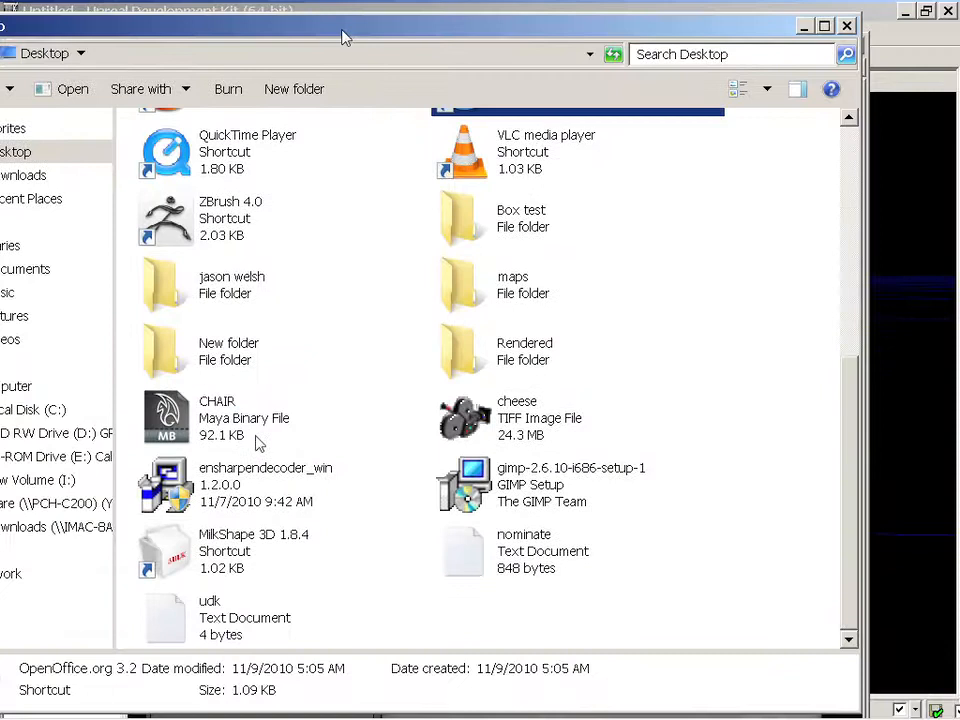
{"action": "left_click", "coordinate": [225, 298]}
{"action": "double_click", "coordinate": [225, 298]}
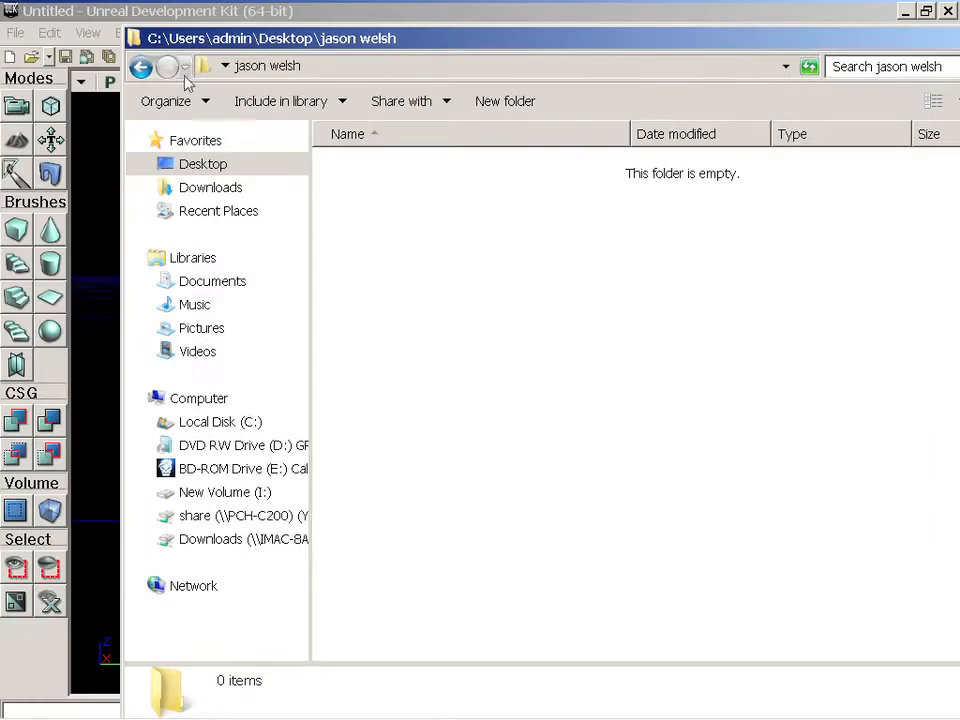
{"action": "left_click", "coordinate": [141, 66]}
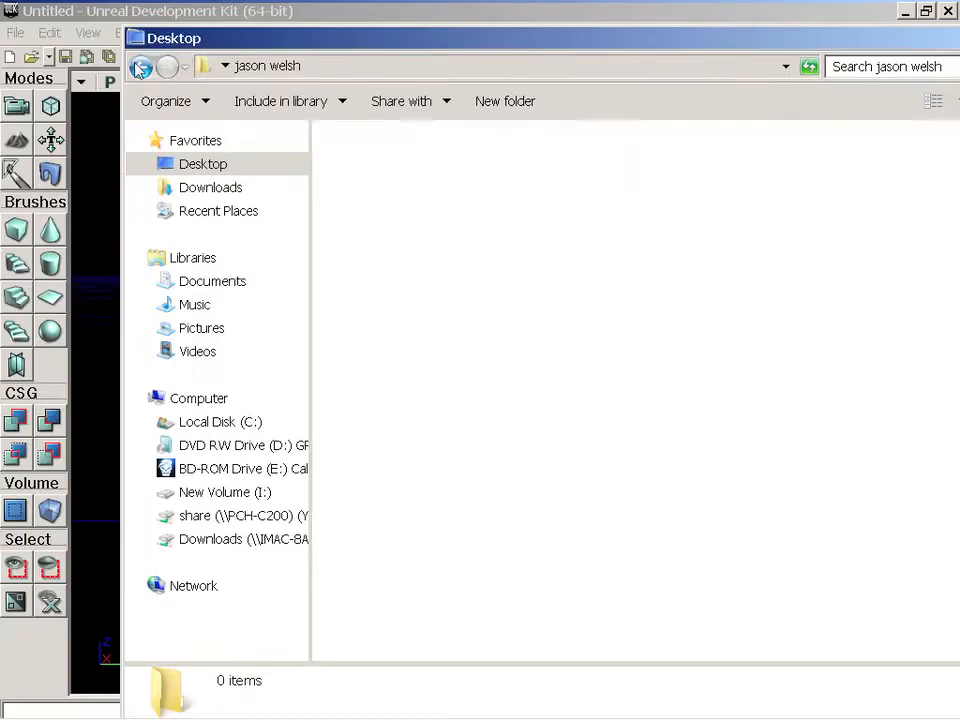
{"action": "mouse_move", "coordinate": [133, 716]}
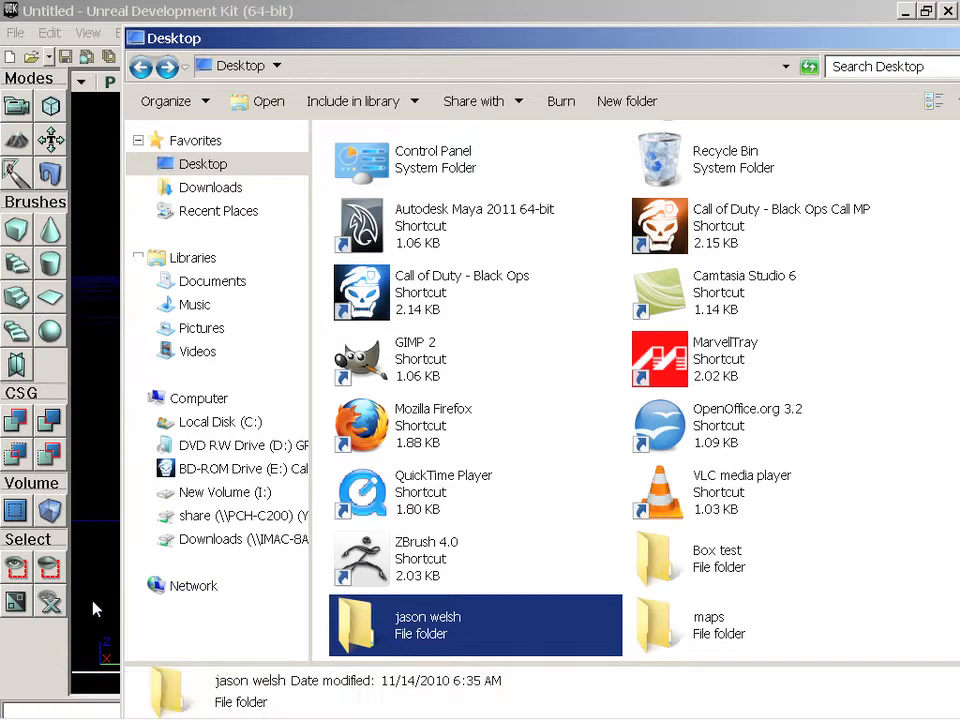
{"action": "left_click", "coordinate": [93, 608]}
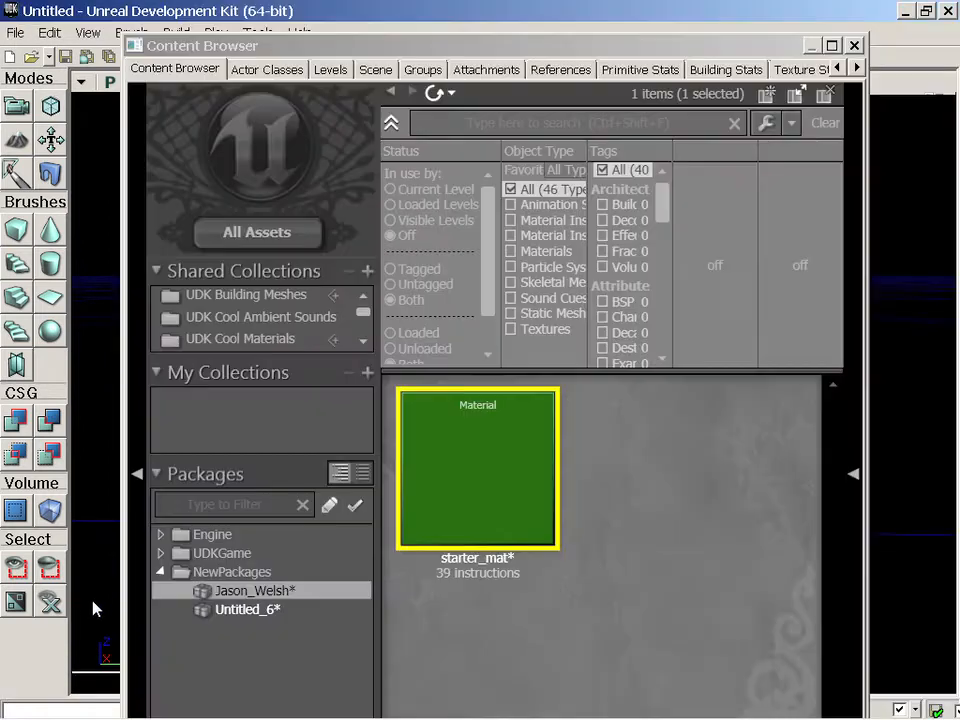
Step: Save the new package holding starter_mat, under its existing name, in the author's folder on the Desktop
{"action": "right_click", "coordinate": [255, 598]}
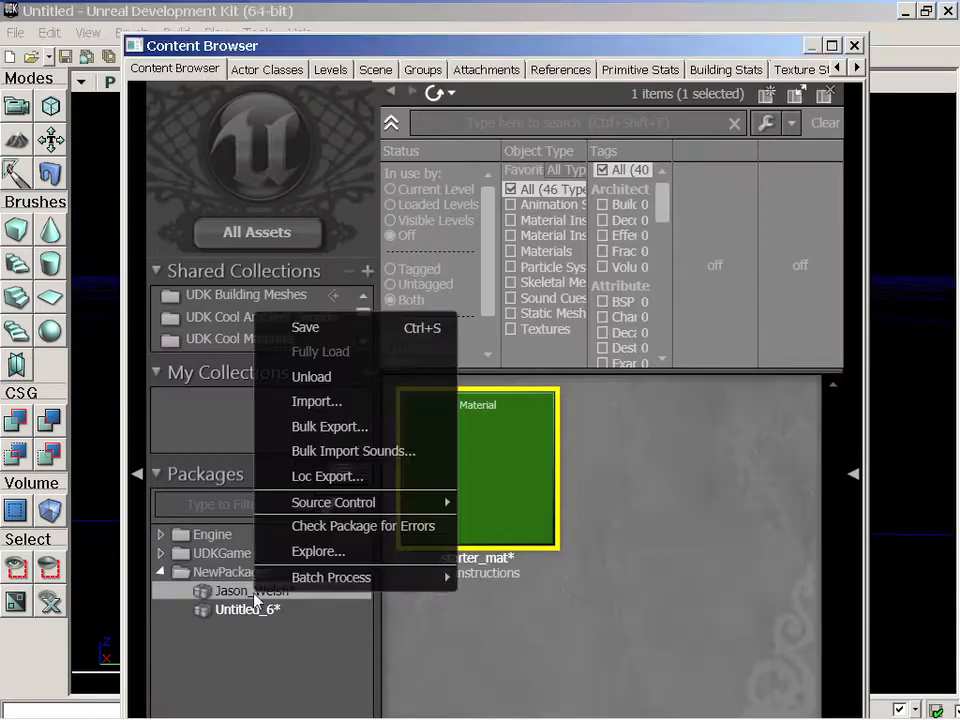
{"action": "left_click", "coordinate": [344, 330]}
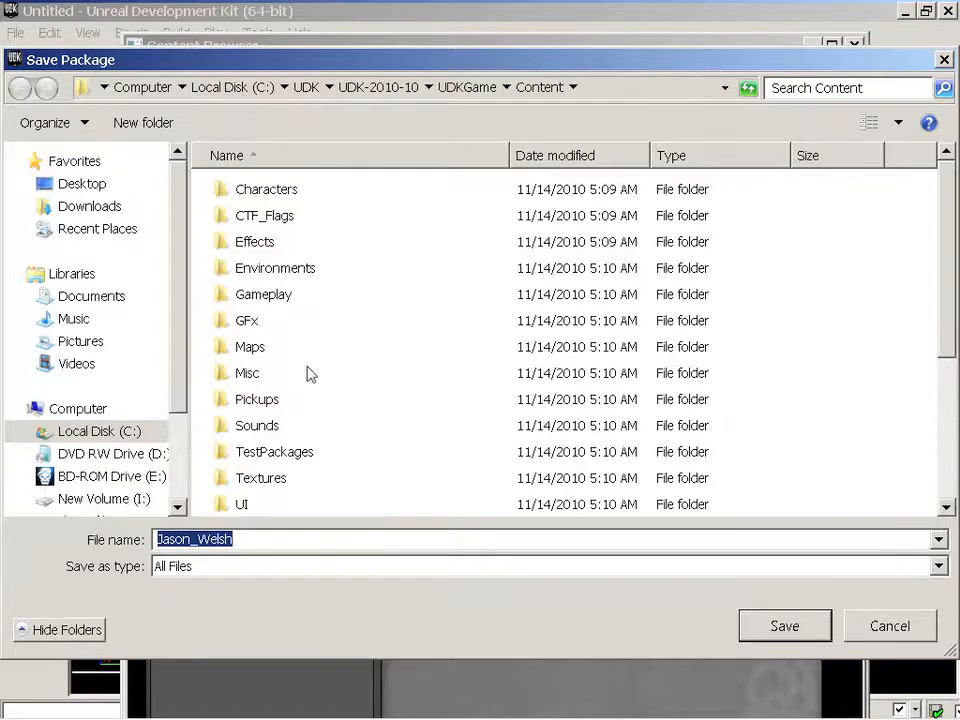
{"action": "left_click", "coordinate": [100, 188]}
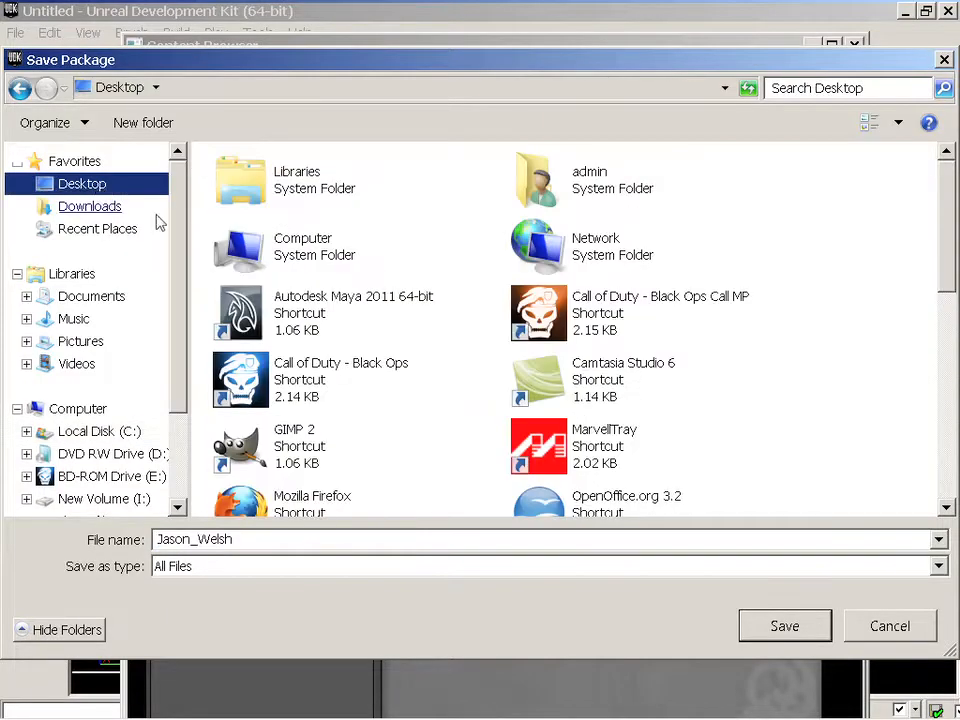
{"action": "scroll", "coordinate": [156, 221], "scroll_direction": "down", "scroll_amount": 2}
{"action": "left_click_drag", "start_coordinate": [952, 293], "coordinate": [945, 420]}
{"action": "double_click", "coordinate": [323, 316]}
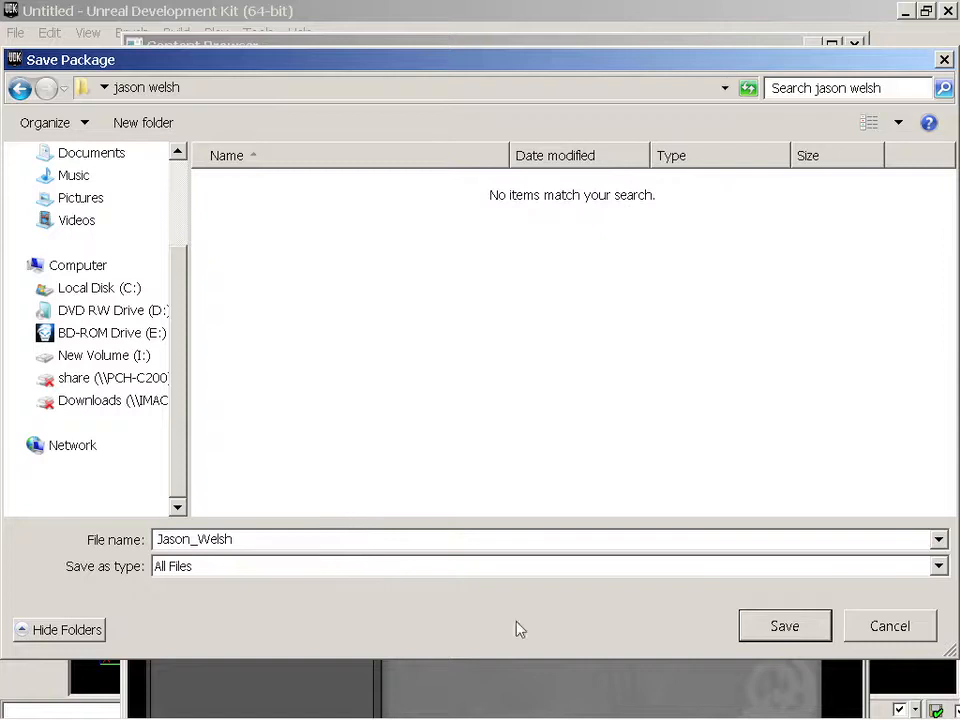
{"action": "left_click", "coordinate": [779, 630]}
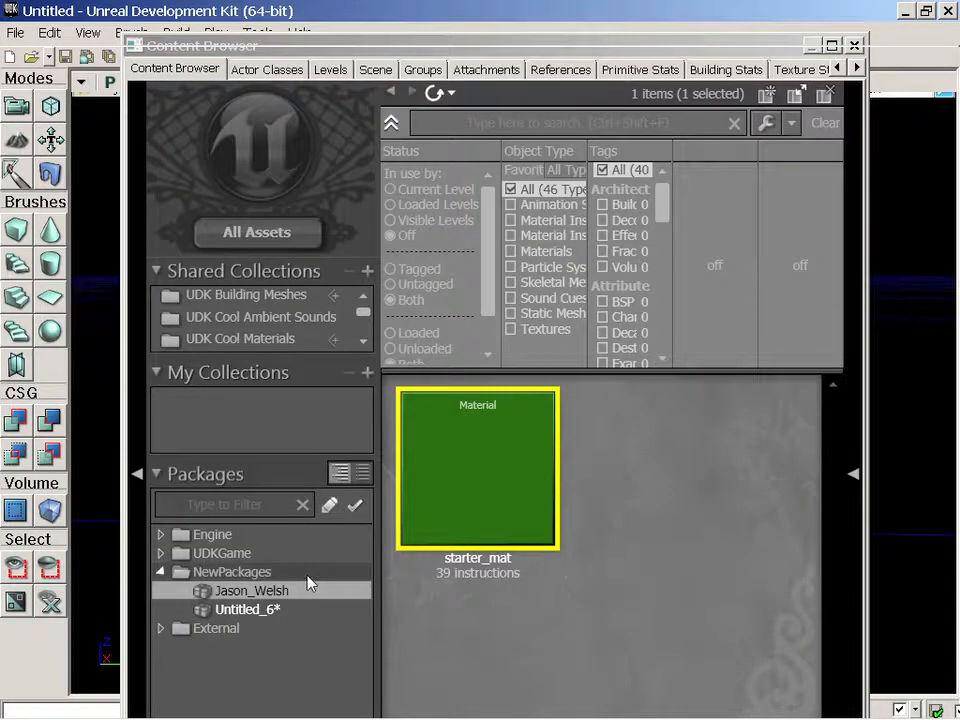
Step: Examine the contents of the Untitled_6 package and of the whole NewPackages group
{"action": "left_click", "coordinate": [248, 609]}
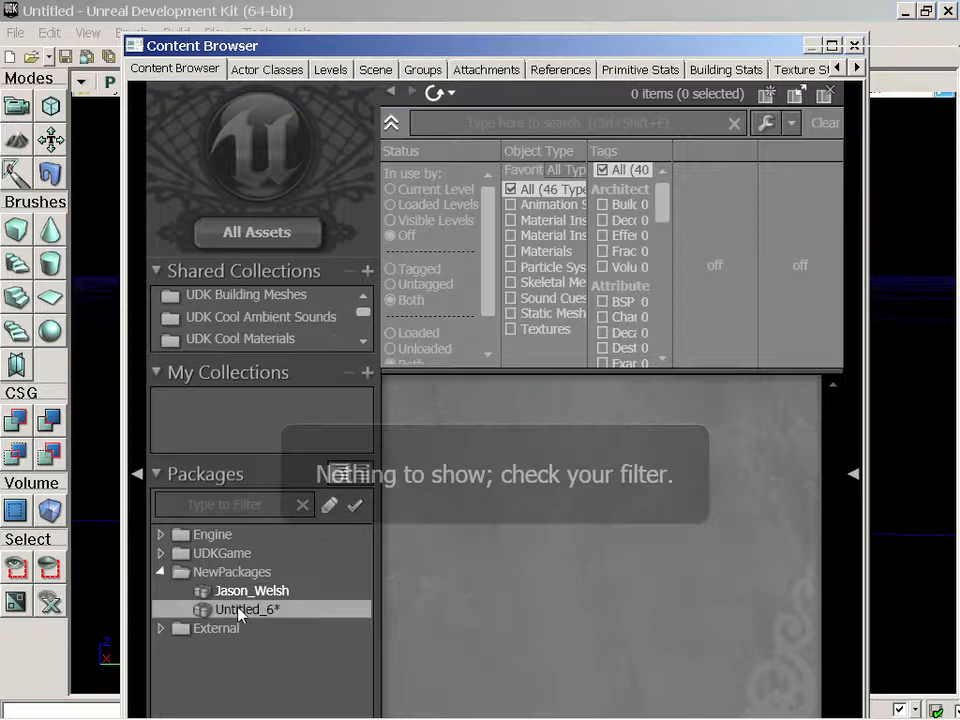
{"action": "left_click", "coordinate": [205, 572]}
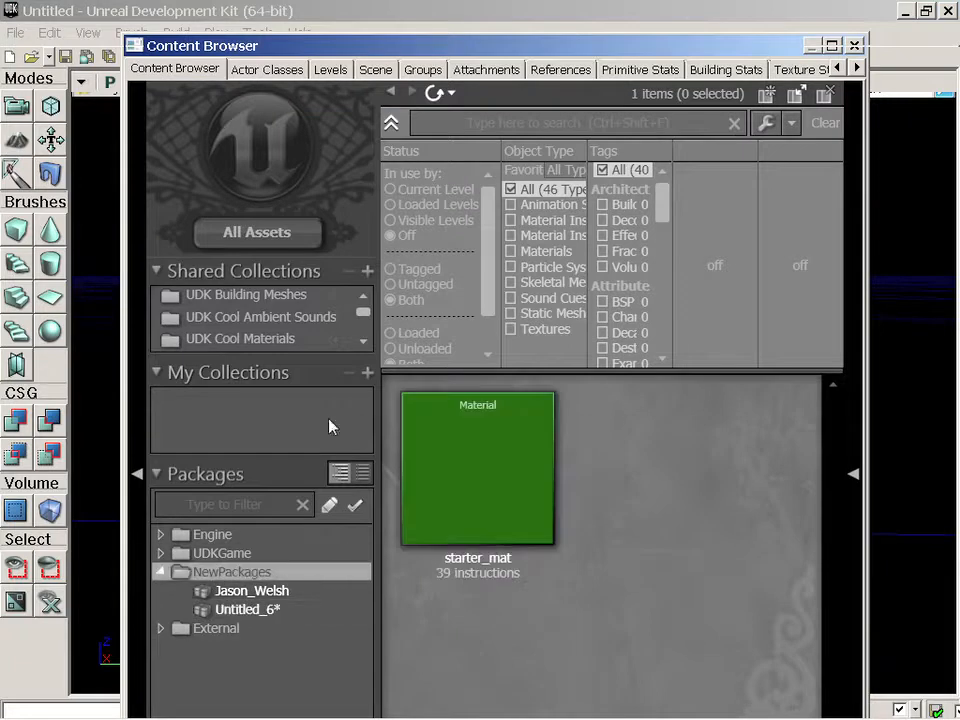
{"action": "left_click", "coordinate": [108, 257]}
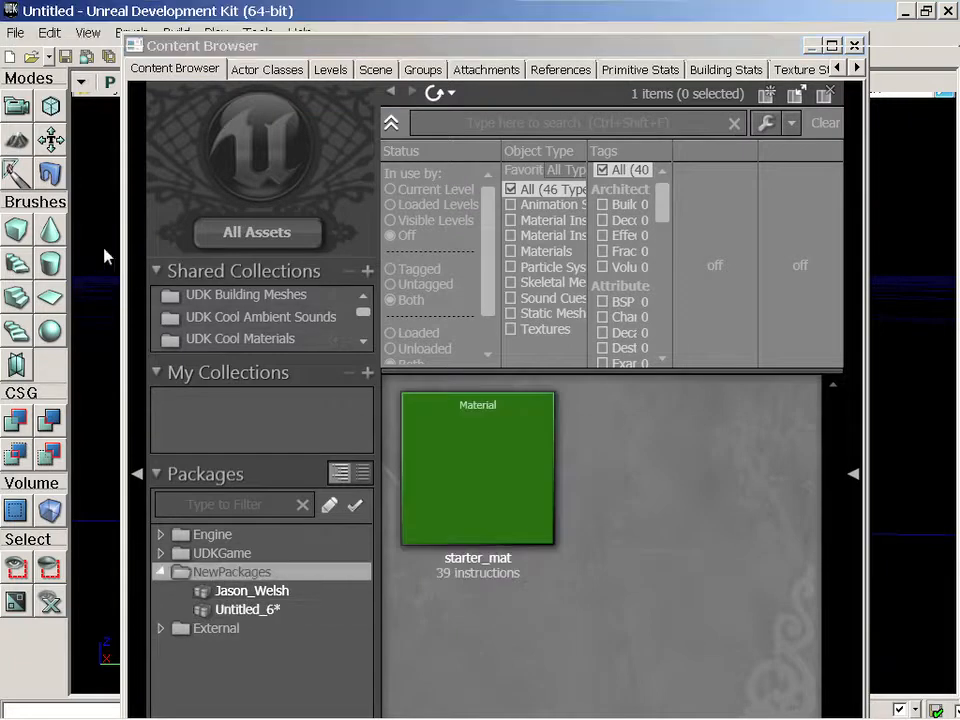
Step: Apply the starter_mat material to the top surface of the checkered cube
{"action": "left_click", "coordinate": [853, 46]}
{"action": "mouse_move", "coordinate": [527, 328]}
{"action": "left_mouse_down"}
{"action": "mouse_move", "coordinate": [490, 328]}
{"action": "mouse_move", "coordinate": [511, 335]}
{"action": "left_mouse_up"}
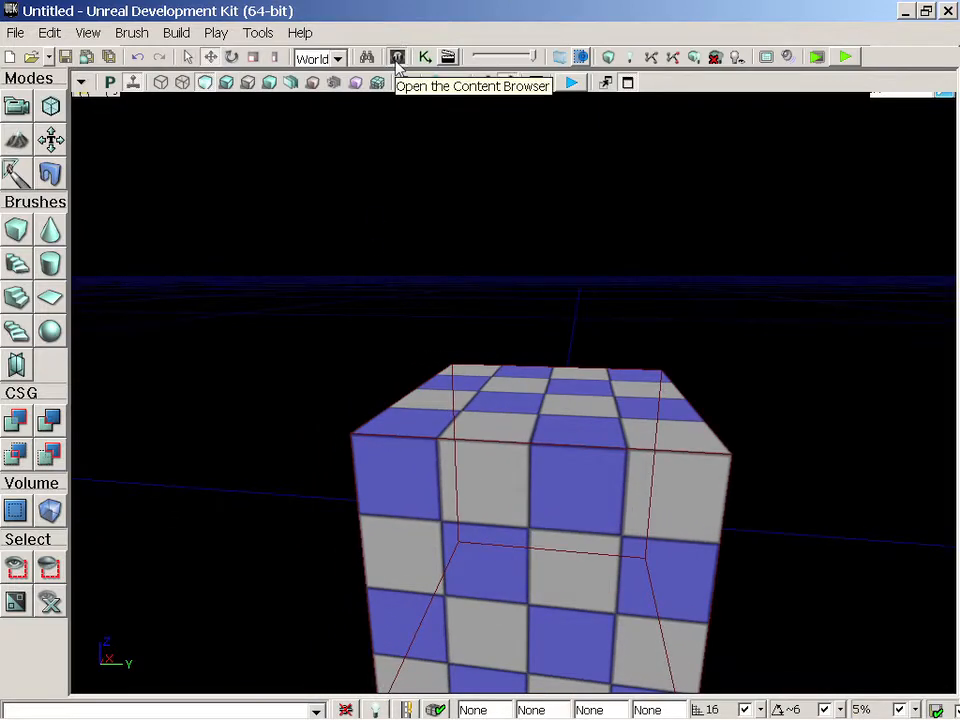
{"action": "left_click", "coordinate": [396, 56]}
{"action": "left_click", "coordinate": [484, 467]}
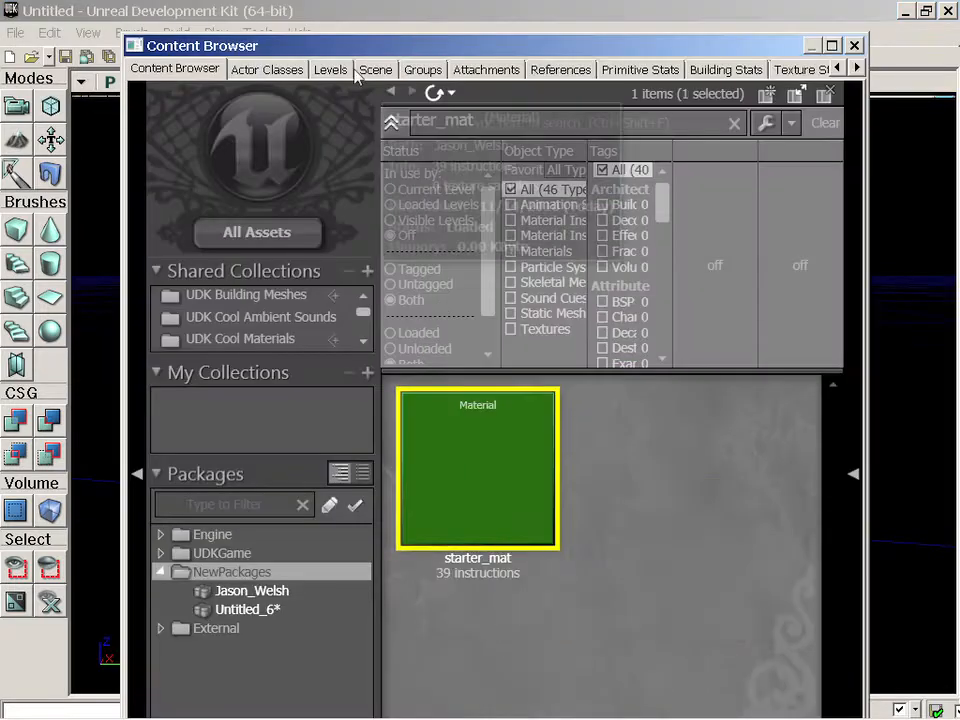
{"action": "left_click_drag", "start_coordinate": [322, 47], "coordinate": [804, 124]}
{"action": "left_click", "coordinate": [498, 390]}
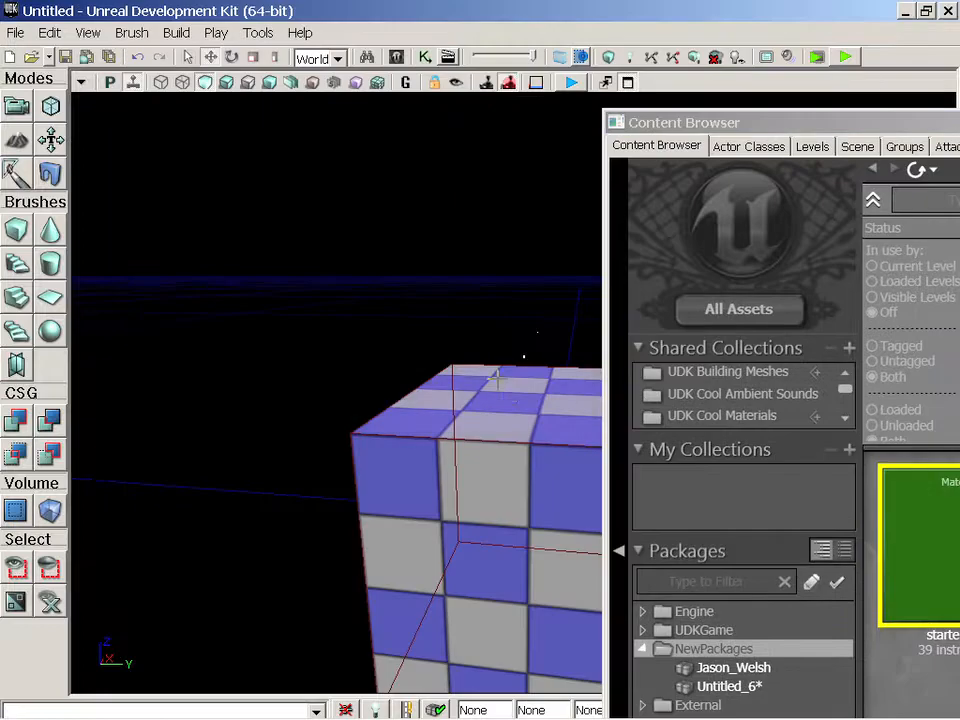
{"action": "left_click_drag", "start_coordinate": [498, 390], "coordinate": [537, 372]}
{"action": "right_click", "coordinate": [354, 394]}
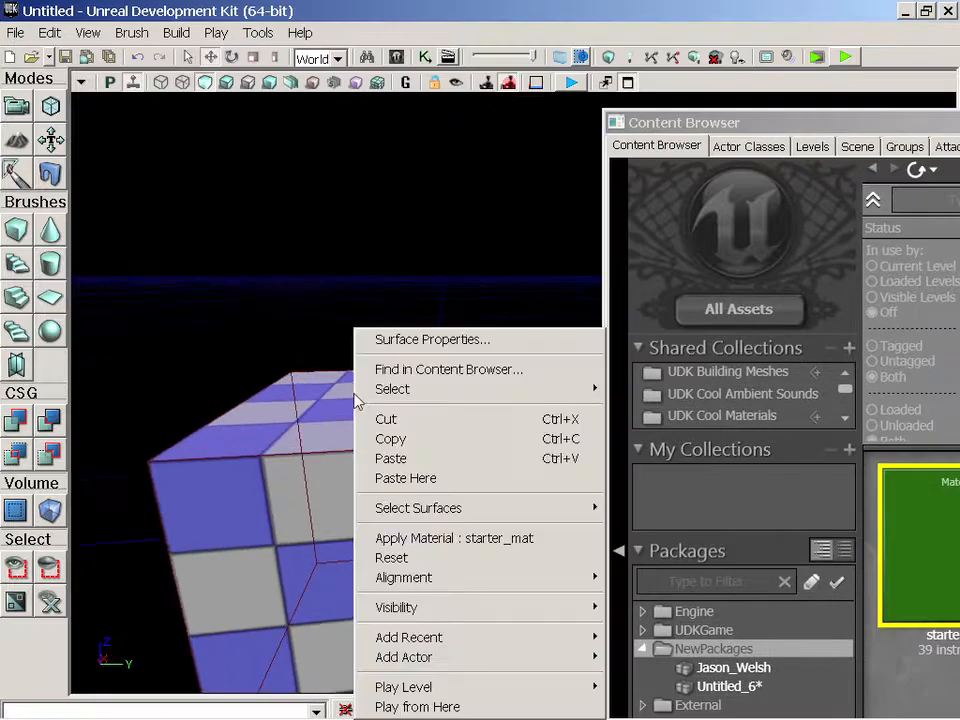
{"action": "left_click", "coordinate": [429, 538]}
{"action": "left_click", "coordinate": [270, 311]}
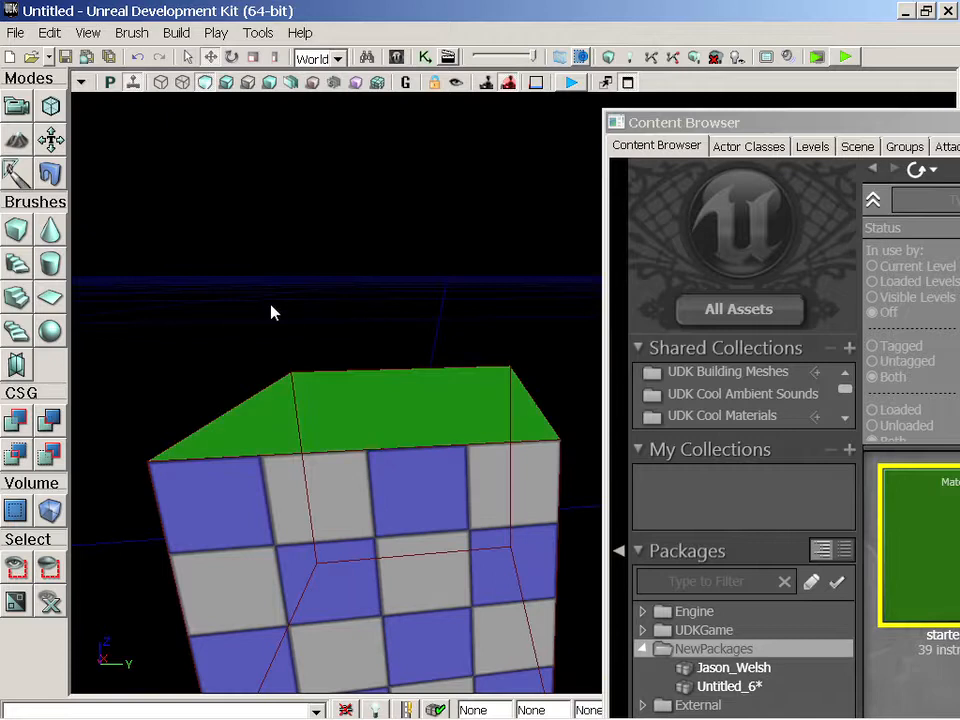
{"action": "left_click_drag", "start_coordinate": [270, 311], "coordinate": [279, 356]}
{"action": "left_click", "coordinate": [389, 481]}
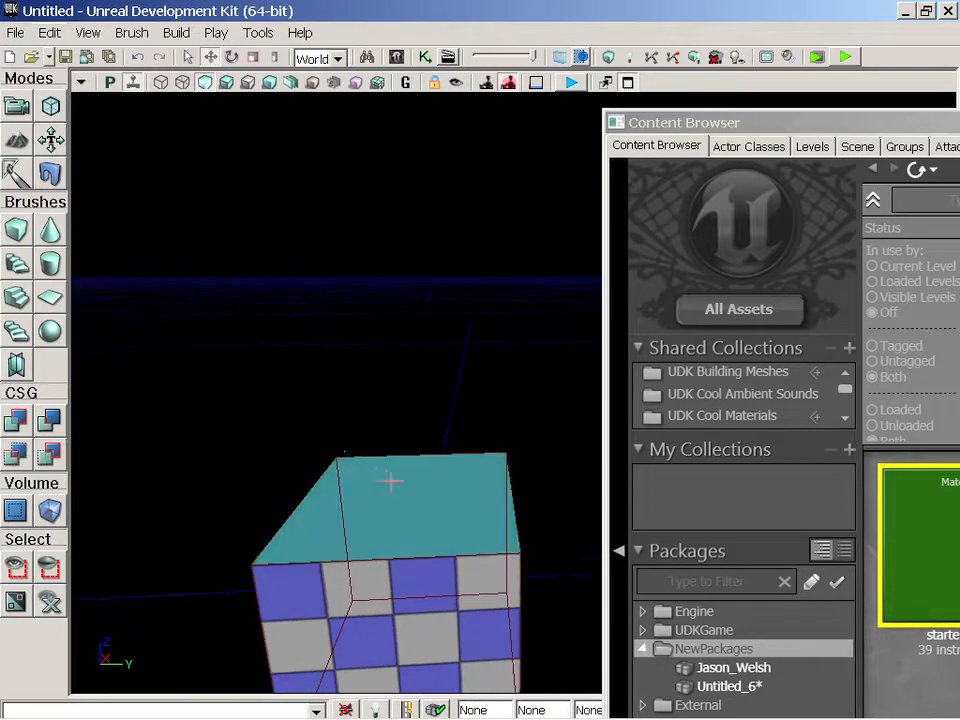
Step: Enlarge the Content Browser and expand the Content folders under Engine and UDKGame in the package tree
{"action": "left_click_drag", "start_coordinate": [722, 124], "coordinate": [382, 39]}
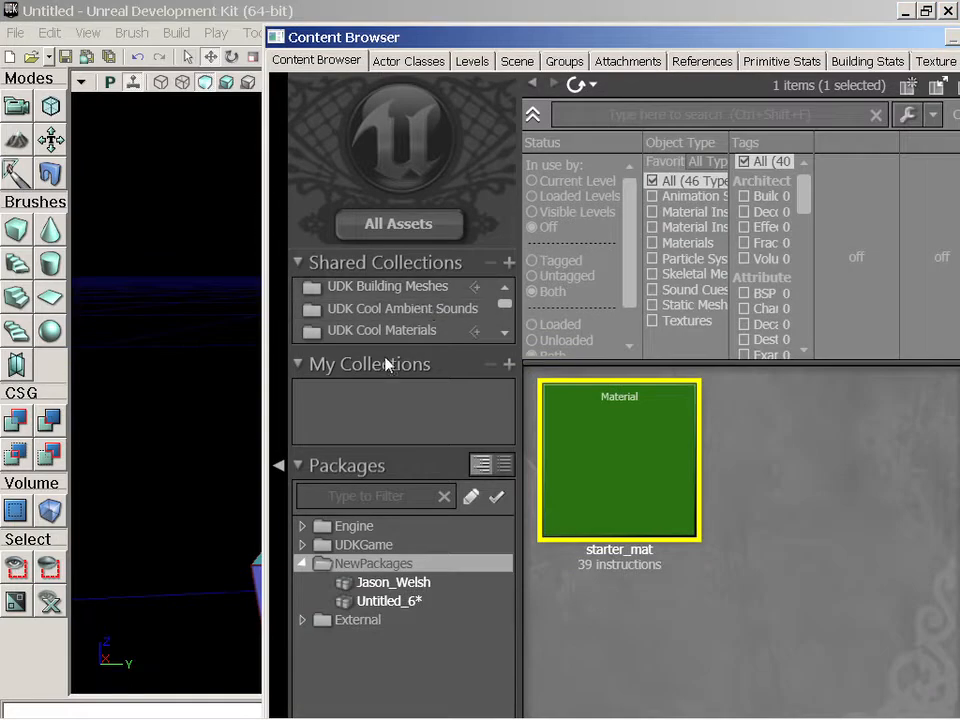
{"action": "left_click", "coordinate": [302, 526]}
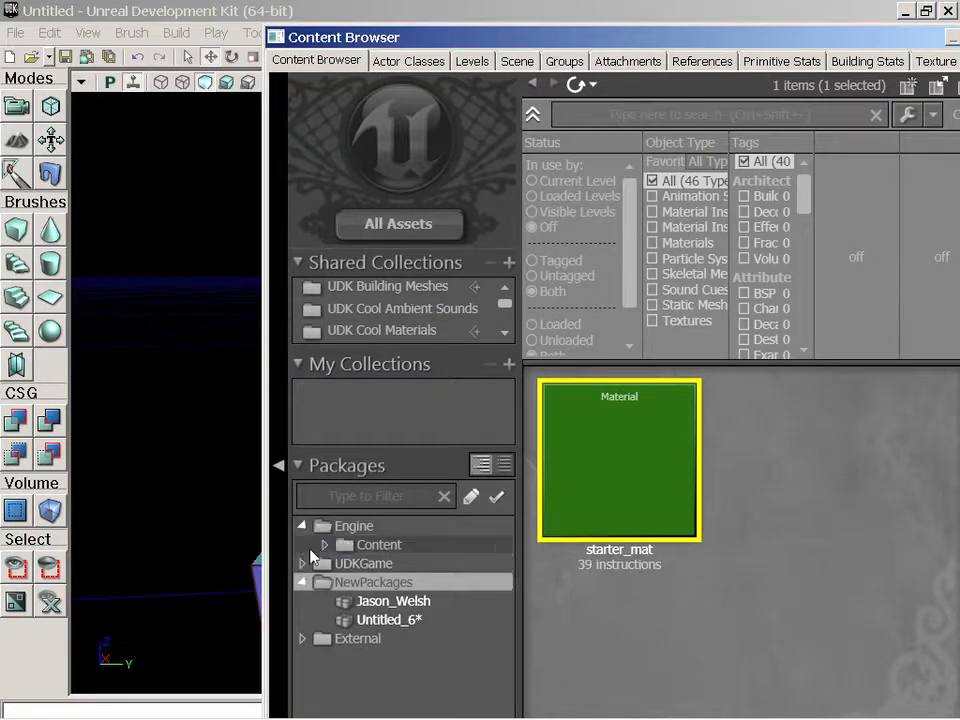
{"action": "left_click", "coordinate": [323, 545]}
{"action": "scroll", "coordinate": [343, 555], "scroll_direction": "down", "scroll_amount": 3}
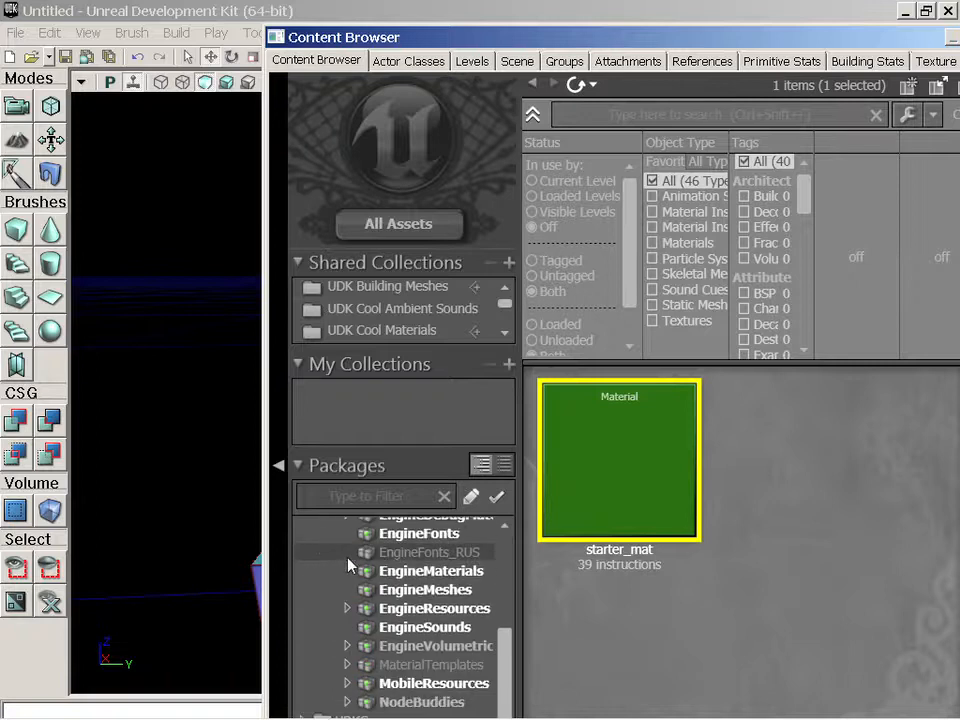
{"action": "double_click", "coordinate": [439, 34]}
{"action": "scroll", "coordinate": [246, 576], "scroll_direction": "down", "scroll_amount": 2}
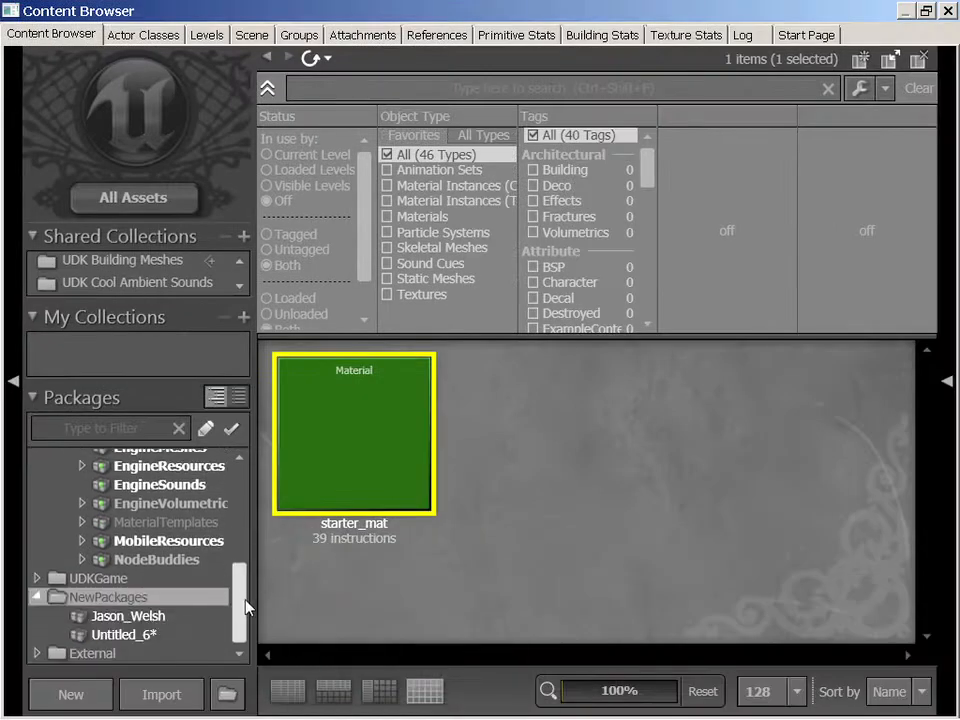
{"action": "left_click", "coordinate": [37, 578]}
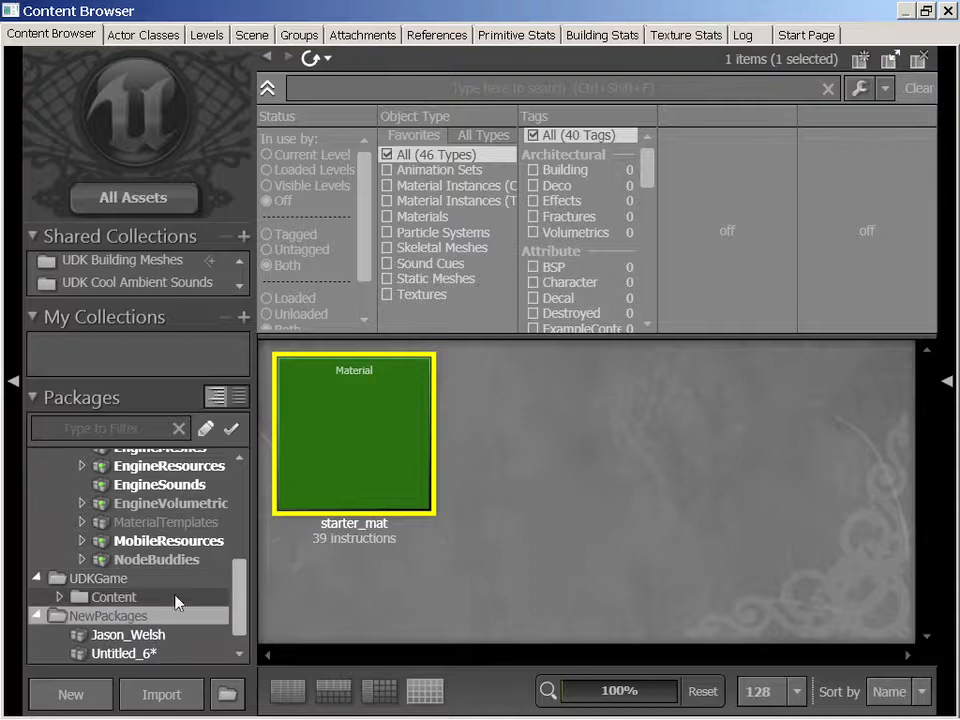
{"action": "left_click", "coordinate": [60, 597]}
{"action": "scroll", "coordinate": [242, 568], "scroll_direction": "down", "scroll_amount": 3}
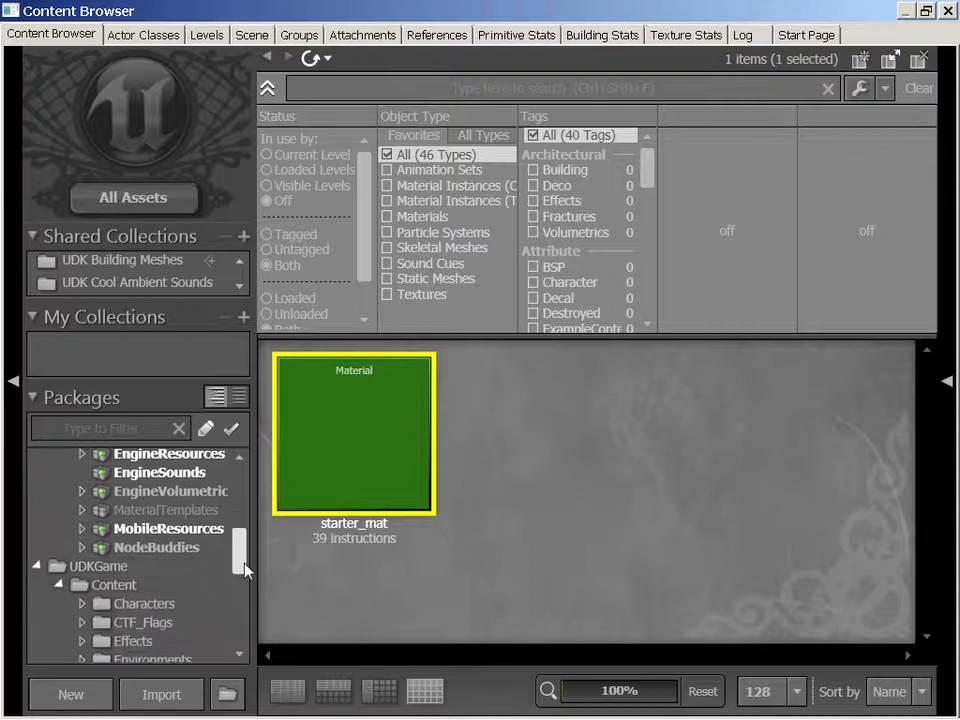
{"action": "mouse_move", "coordinate": [246, 592]}
{"action": "left_mouse_down"}
{"action": "mouse_move", "coordinate": [241, 638]}
{"action": "mouse_move", "coordinate": [237, 578]}
{"action": "left_mouse_up"}
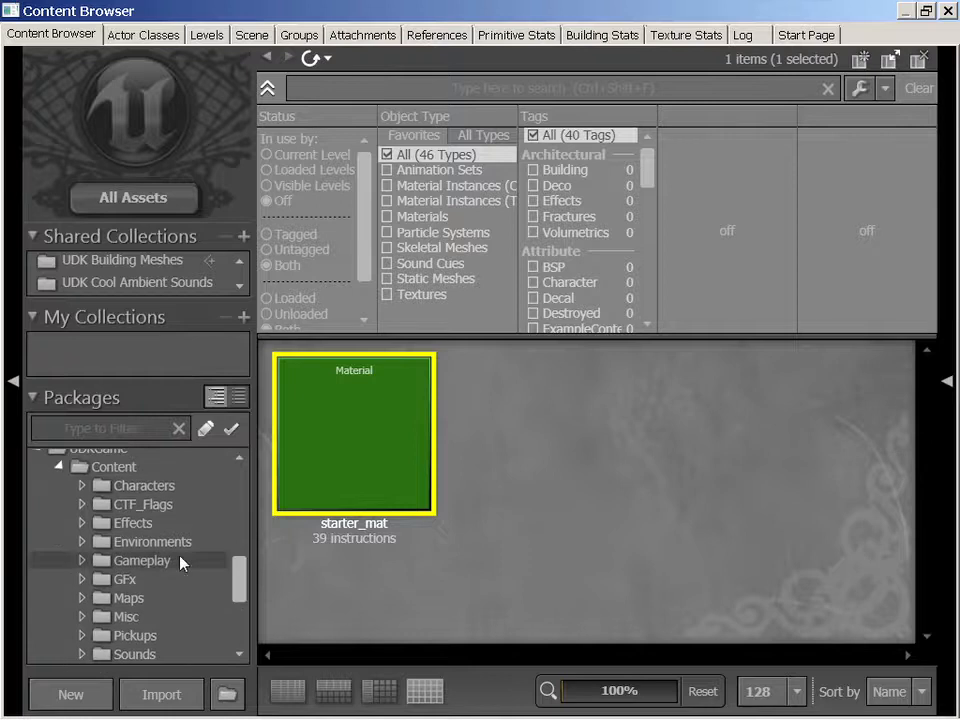
Step: Expand UDKGame's Characters folder and view the HUD_Portrait_Liandri texture in the CH_IronGuard_Headshot package
{"action": "left_click", "coordinate": [82, 485]}
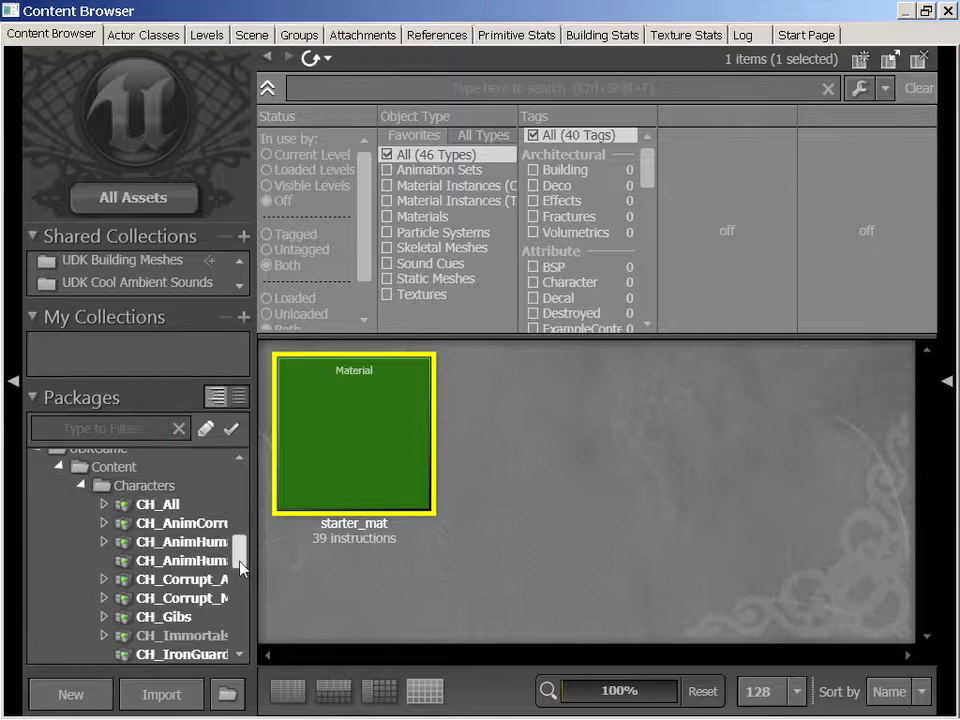
{"action": "scroll", "coordinate": [240, 562], "scroll_direction": "down", "scroll_amount": 3}
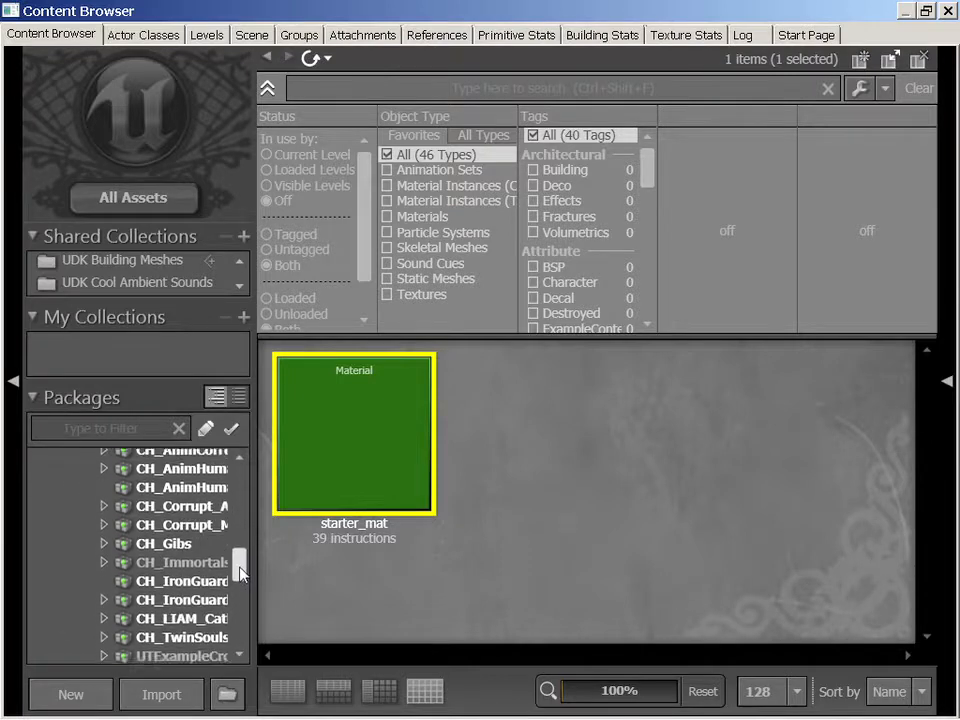
{"action": "scroll", "coordinate": [240, 568], "scroll_direction": "down", "scroll_amount": 1}
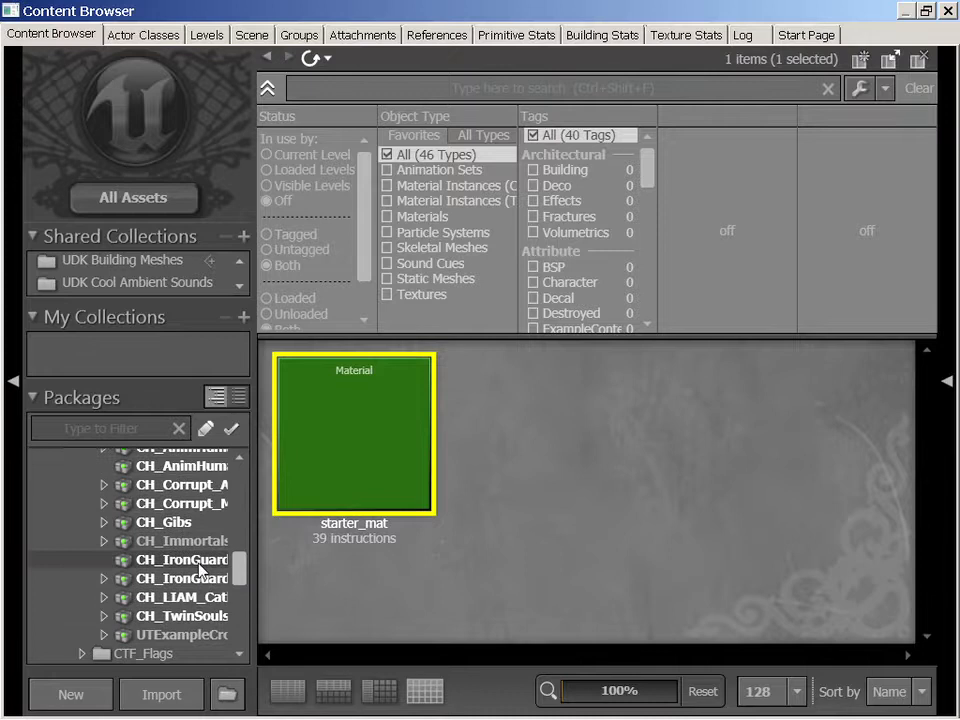
{"action": "left_click", "coordinate": [200, 562]}
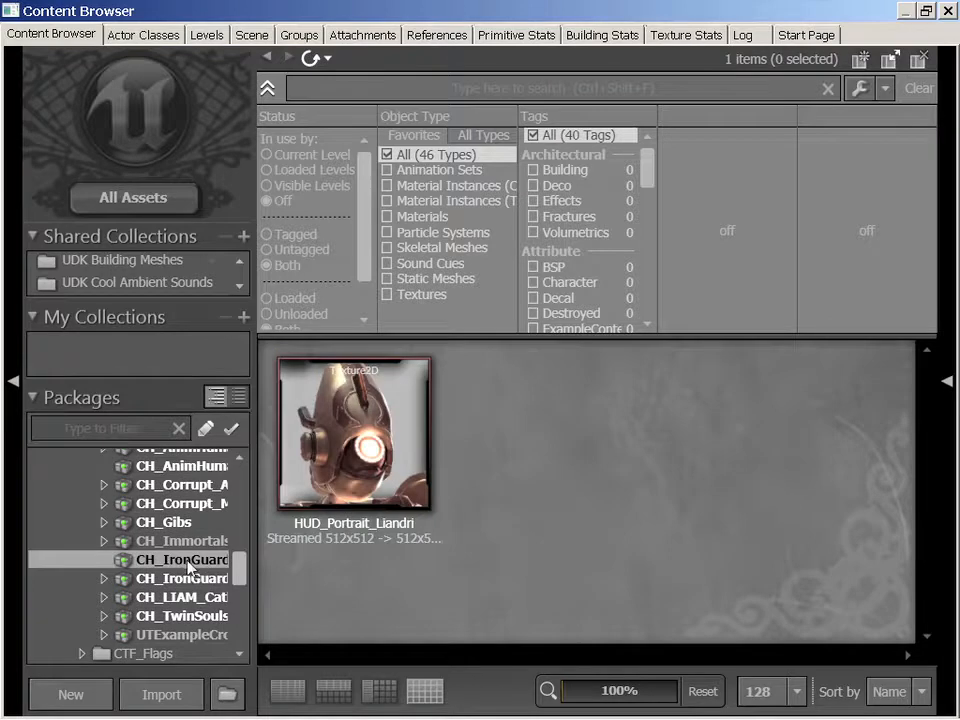
{"action": "left_click", "coordinate": [345, 475]}
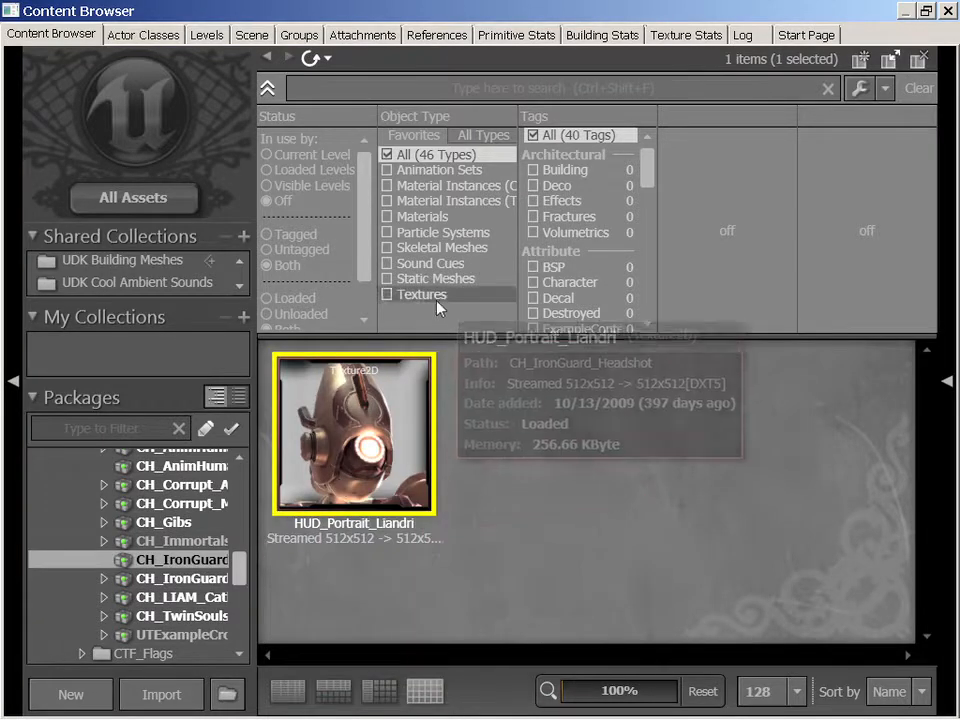
Step: Filter the assets to Skeletal Meshes only and select SK_CH_IronGuard_MaleA in the CH_IronGuard_Male package
{"action": "left_click", "coordinate": [385, 279]}
{"action": "left_click", "coordinate": [385, 251]}
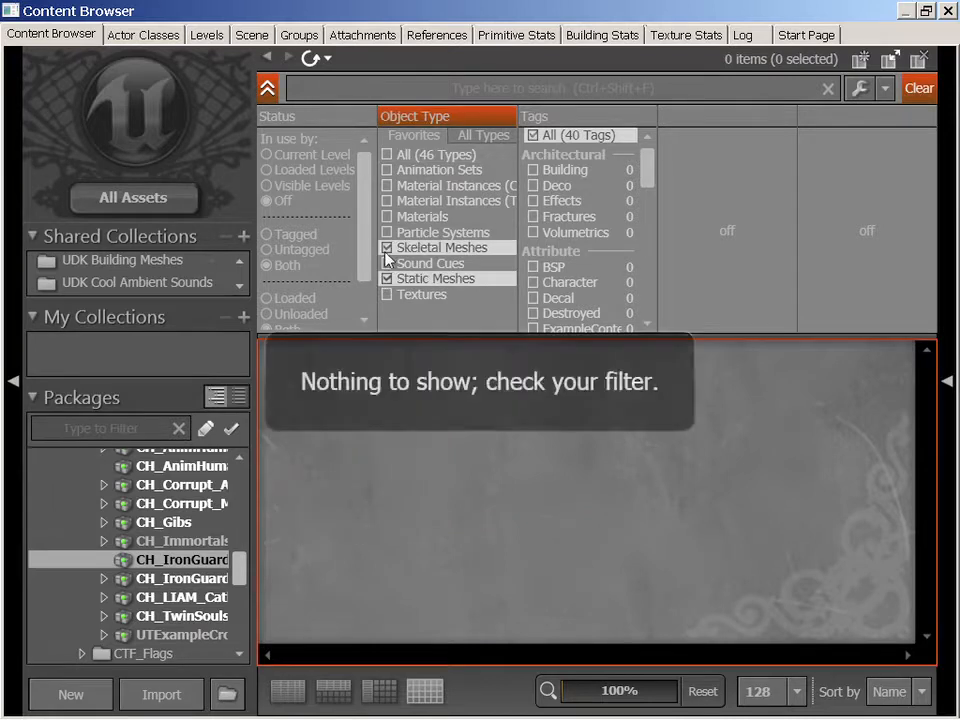
{"action": "left_click", "coordinate": [386, 279]}
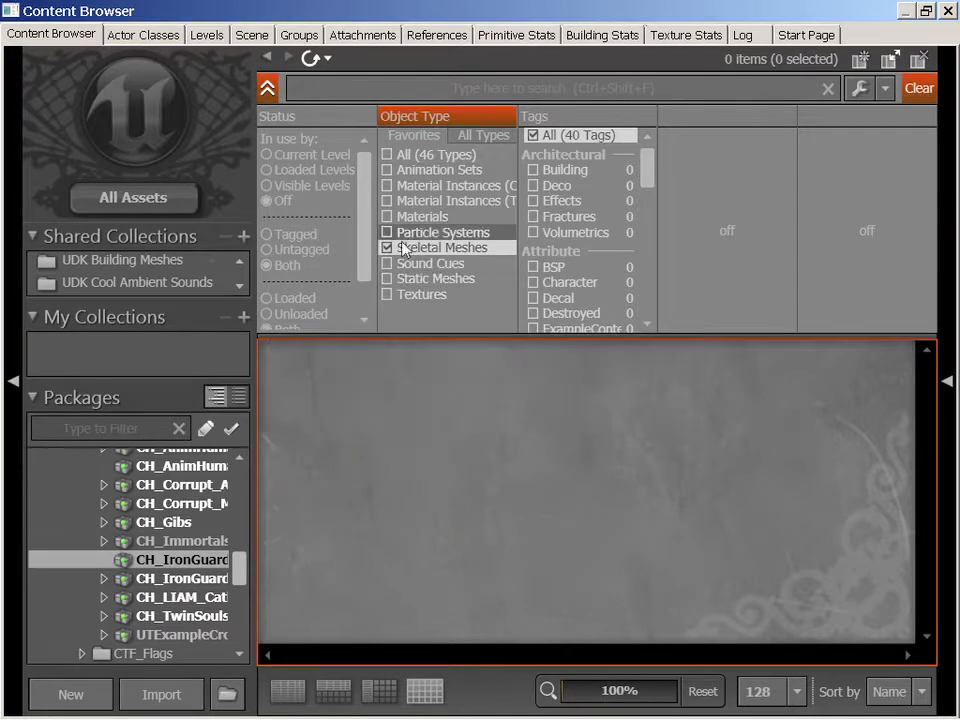
{"action": "left_click", "coordinate": [131, 576]}
{"action": "mouse_move", "coordinate": [349, 467]}
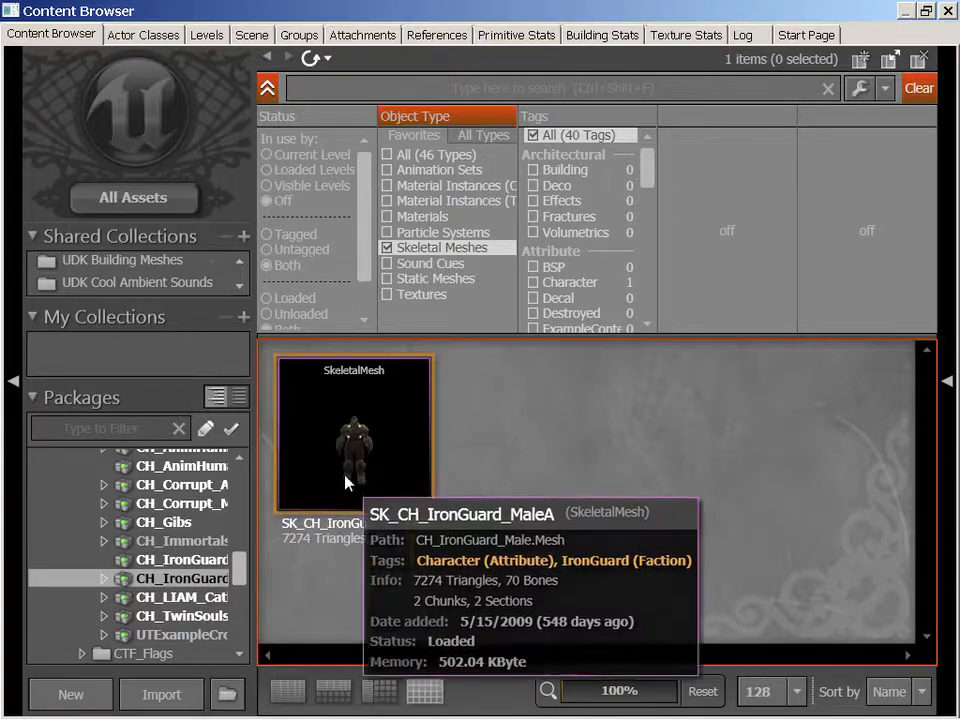
{"action": "left_click", "coordinate": [370, 455]}
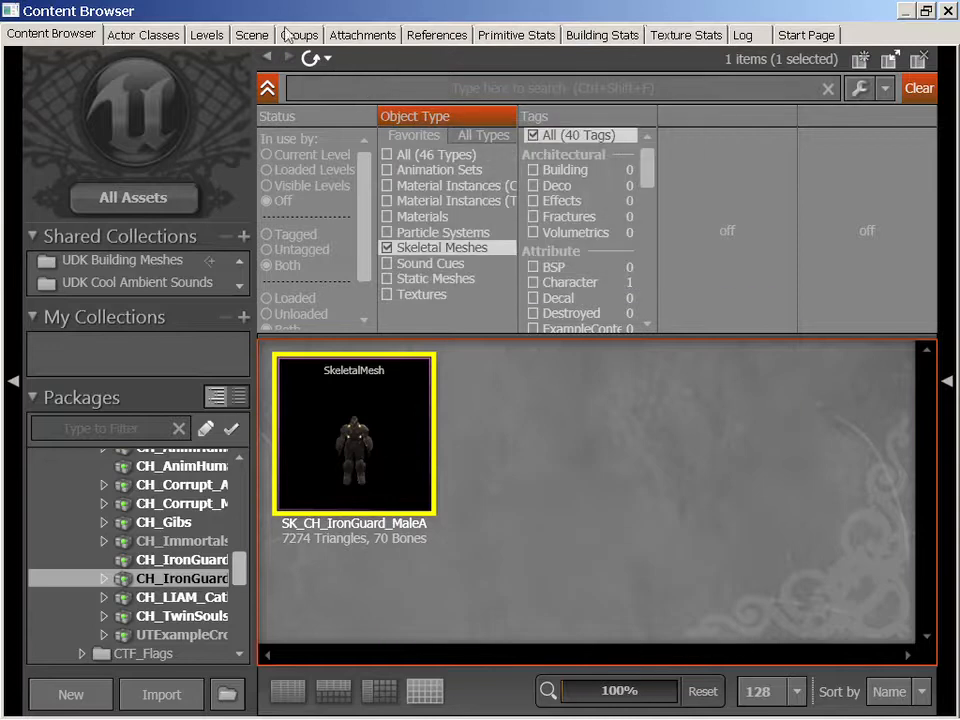
Step: Add SK_CH_IronGuard_MaleA as a SkeletalMesh on the cube's green top surface
{"action": "double_click", "coordinate": [383, 12]}
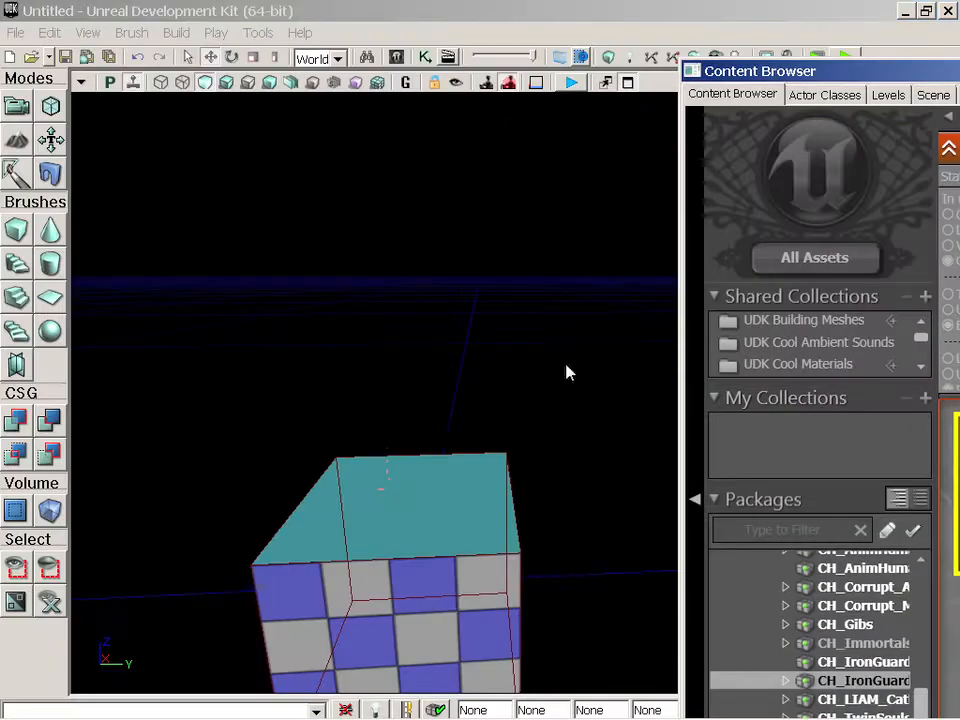
{"action": "left_click", "coordinate": [389, 490]}
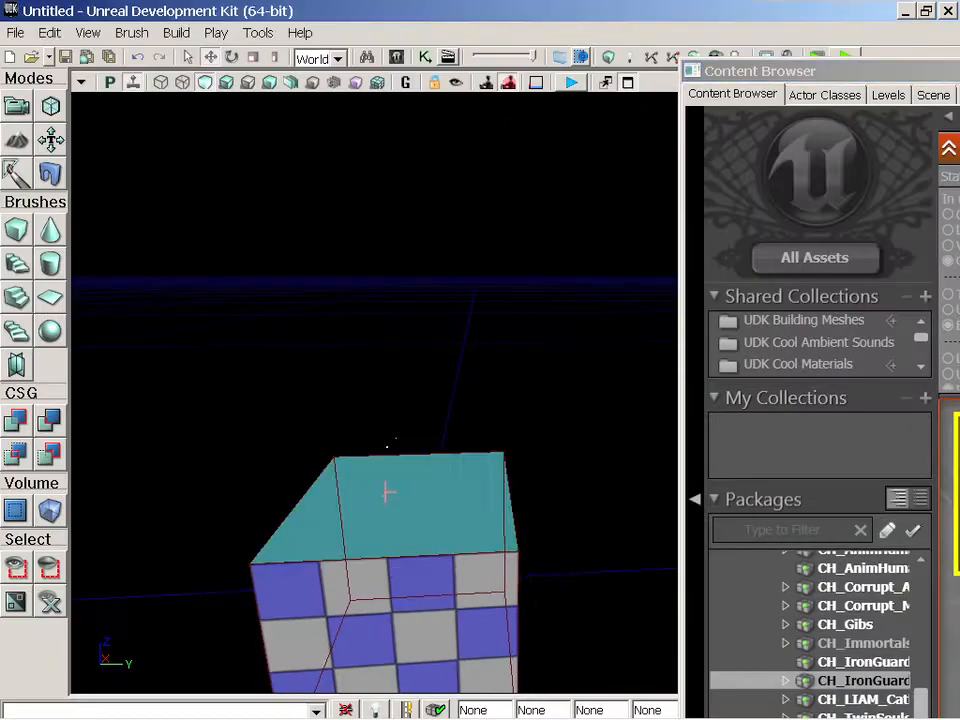
{"action": "left_click", "coordinate": [393, 494]}
{"action": "left_click", "coordinate": [393, 495]}
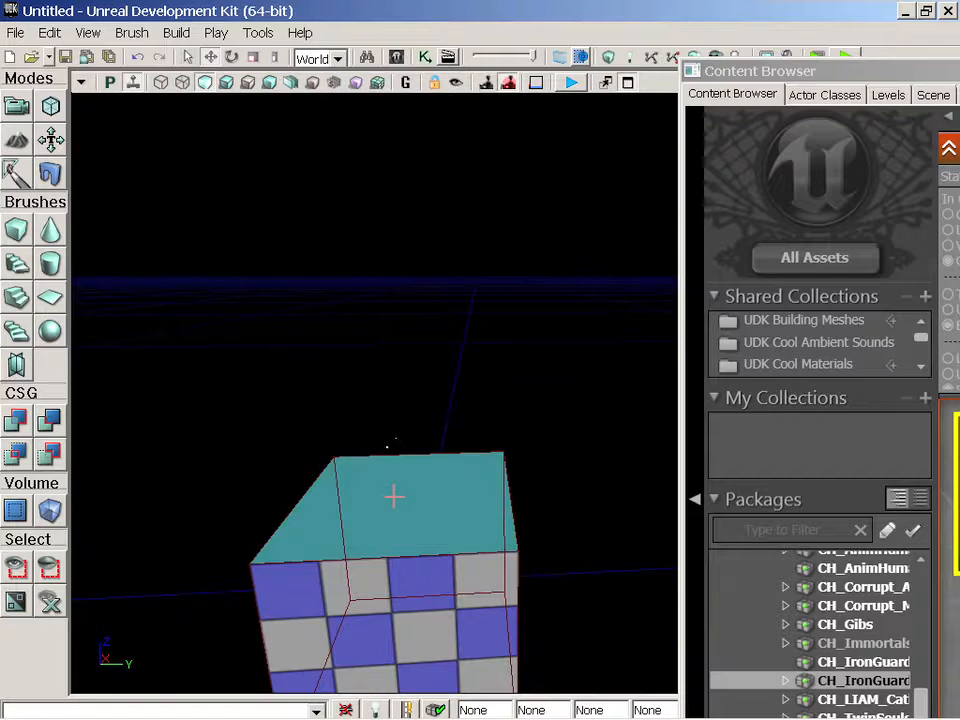
{"action": "right_click", "coordinate": [393, 495]}
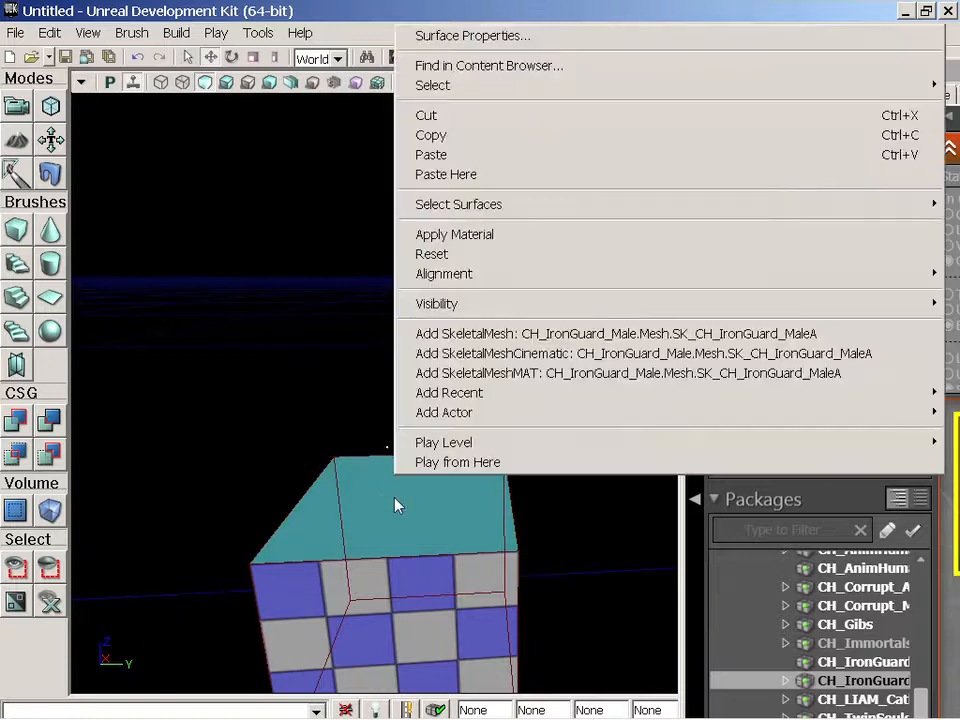
{"action": "left_click", "coordinate": [485, 340]}
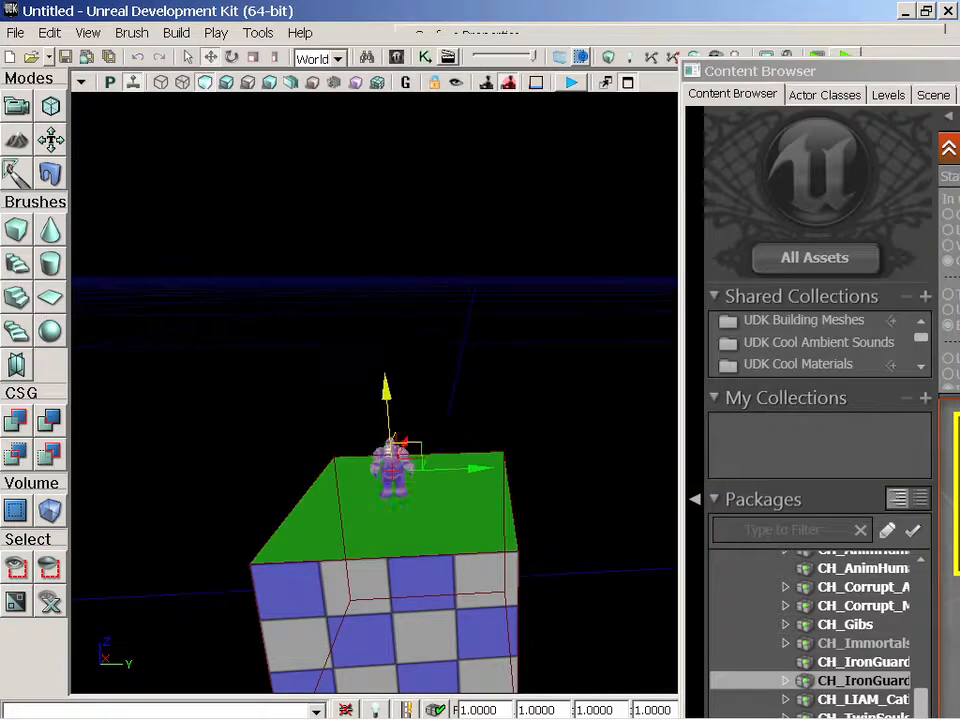
Step: Examine the placed IronGuard character on the green surface close up and from farther away, moving the Content Browser aside
{"action": "mouse_move", "coordinate": [386, 390]}
{"action": "left_mouse_down"}
{"action": "mouse_move", "coordinate": [386, 365]}
{"action": "mouse_move", "coordinate": [386, 378]}
{"action": "left_mouse_up"}
{"action": "left_click_drag", "start_coordinate": [362, 451], "coordinate": [390, 430]}
{"action": "left_click_drag", "start_coordinate": [321, 542], "coordinate": [230, 540]}
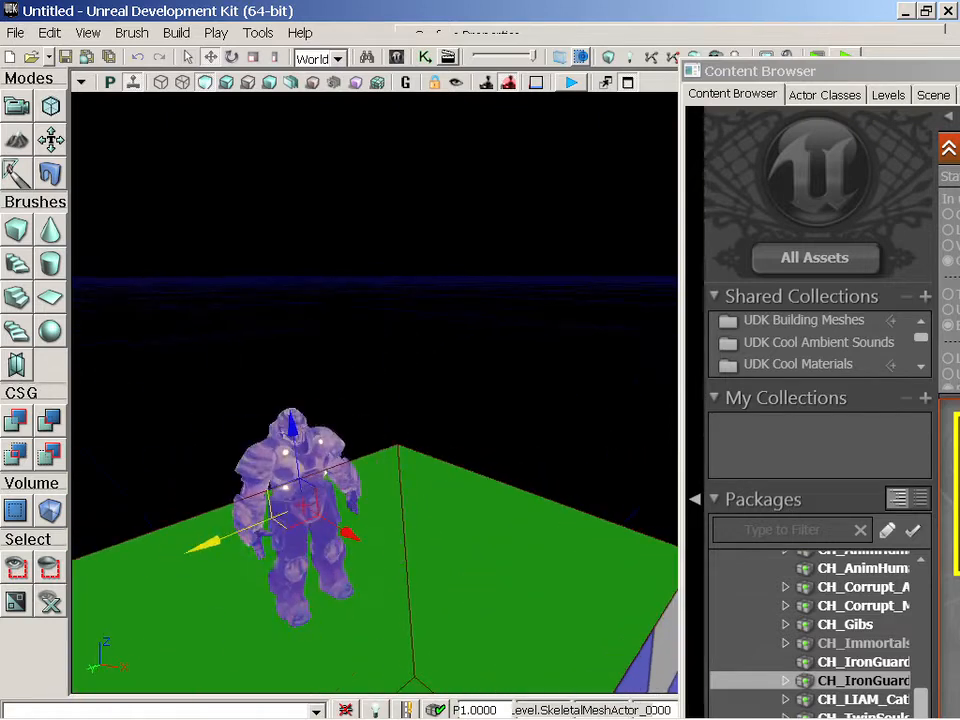
{"action": "middle_click_drag", "start_coordinate": [435, 544], "coordinate": [420, 615]}
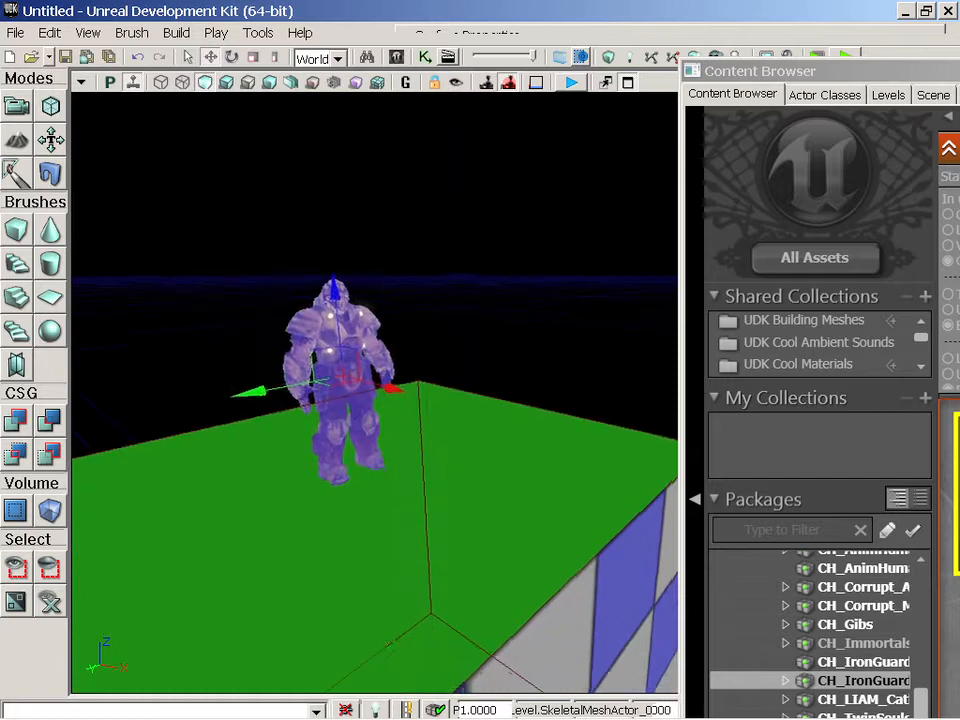
{"action": "left_click_drag", "start_coordinate": [391, 643], "coordinate": [396, 622]}
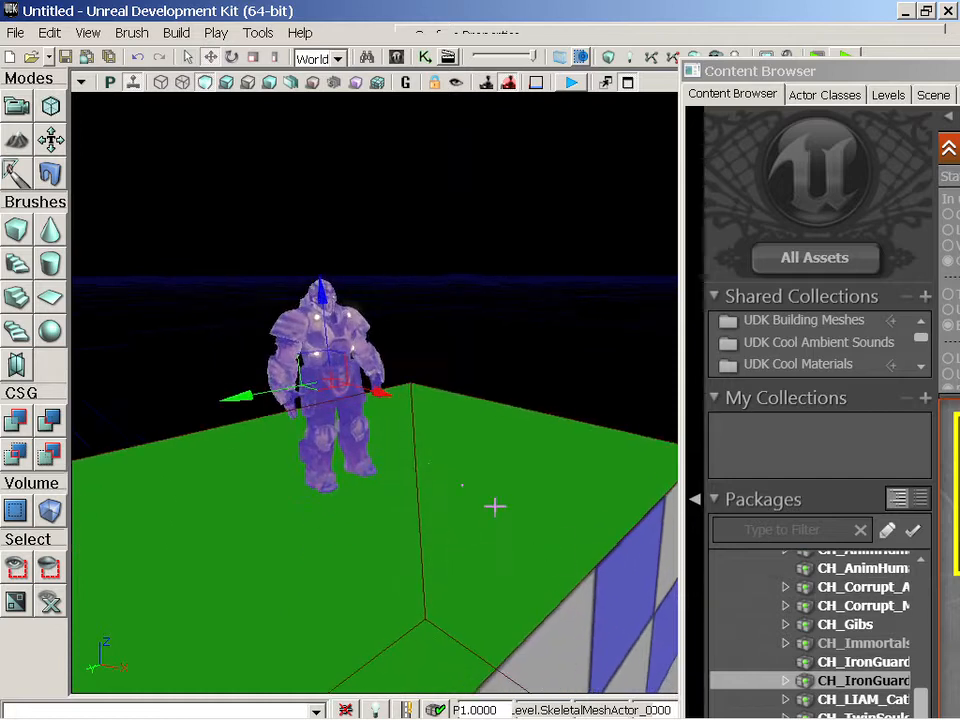
{"action": "left_click_drag", "start_coordinate": [495, 506], "coordinate": [484, 452]}
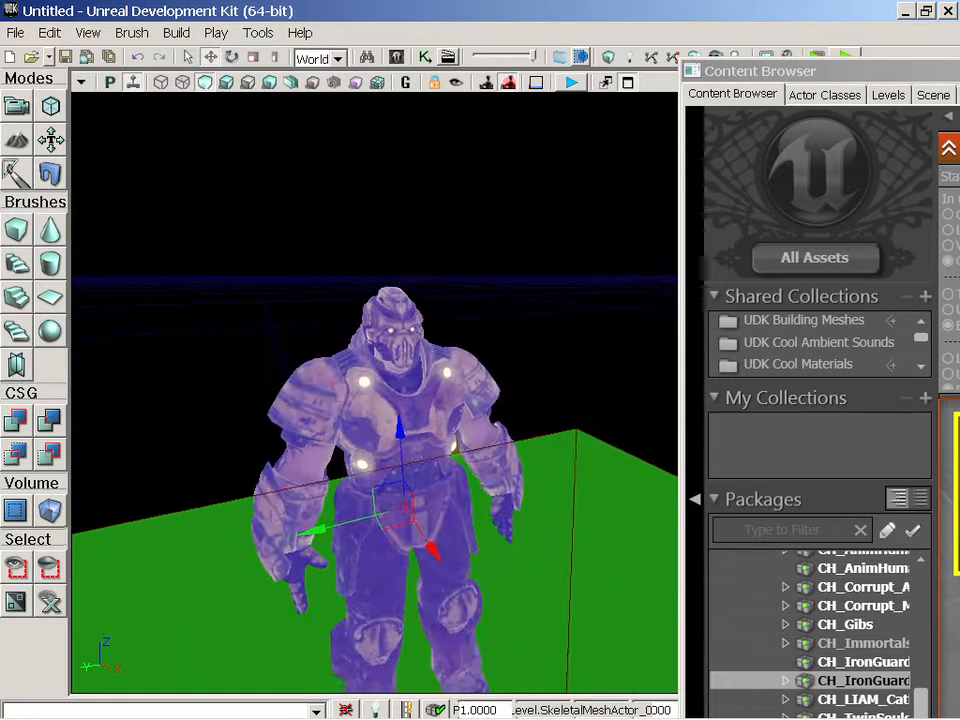
{"action": "scroll", "coordinate": [922, 610], "scroll_direction": "up", "scroll_amount": 15}
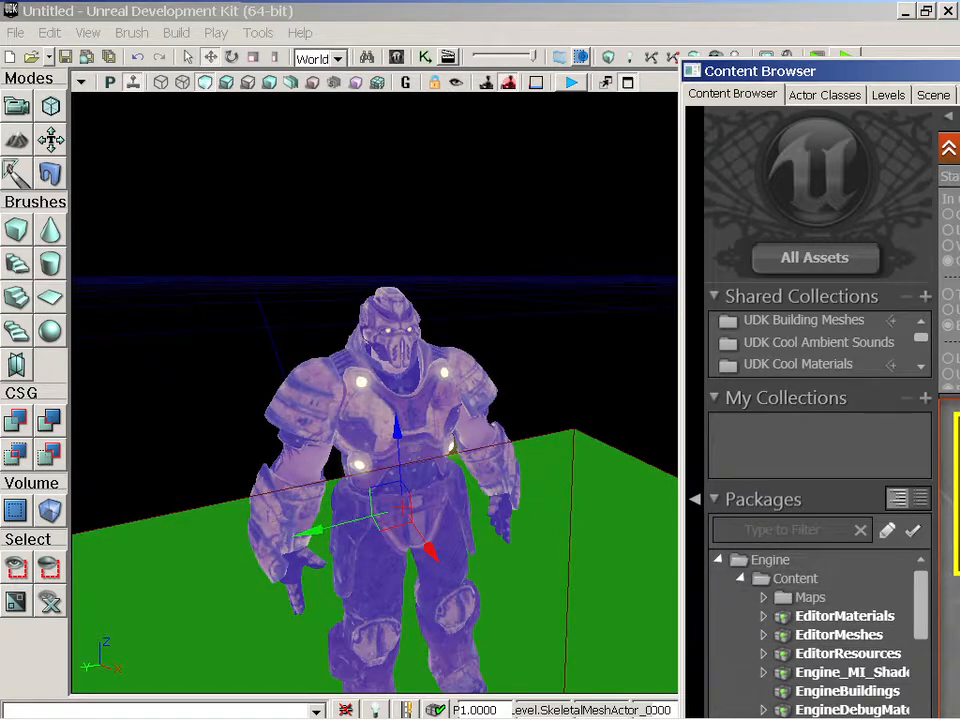
{"action": "left_click_drag", "start_coordinate": [875, 75], "coordinate": [462, 42]}
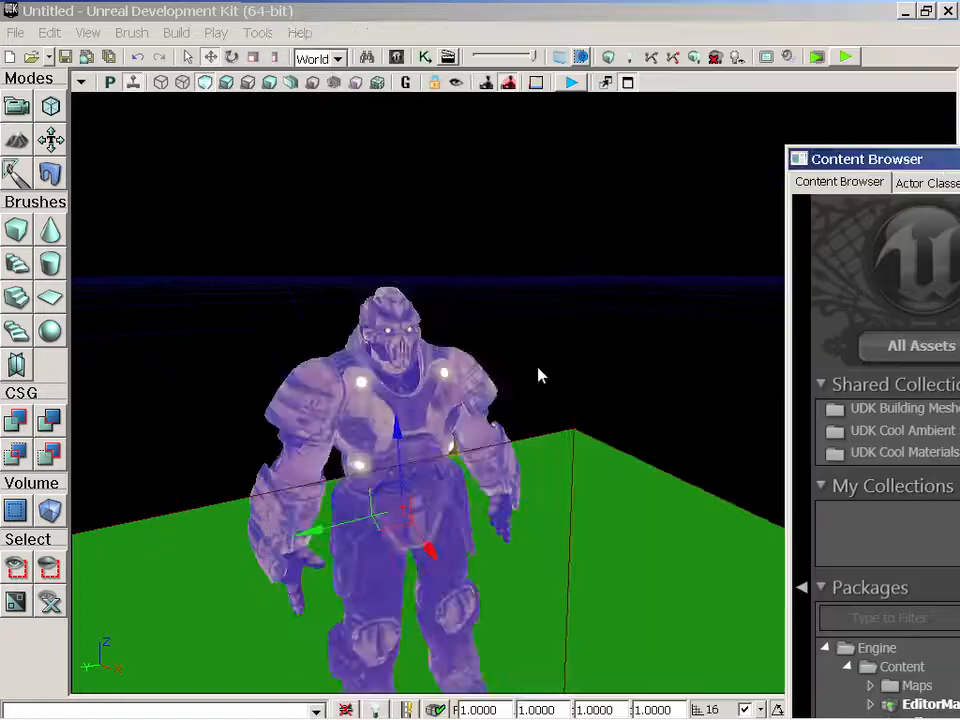
{"action": "left_click_drag", "start_coordinate": [538, 375], "coordinate": [447, 387]}
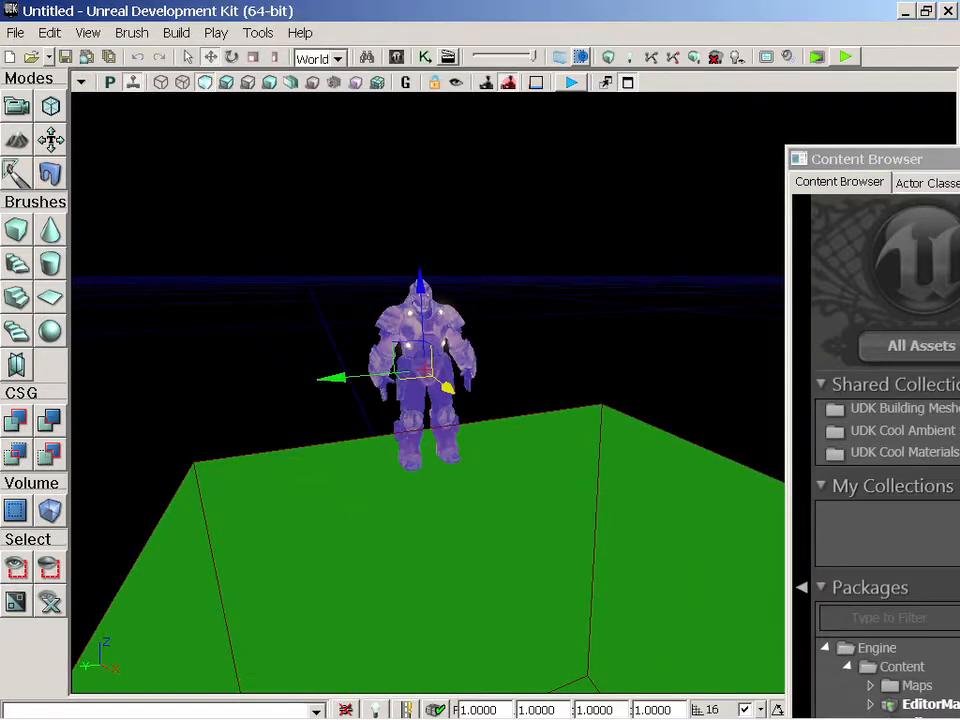
{"action": "left_click_drag", "start_coordinate": [618, 486], "coordinate": [594, 494]}
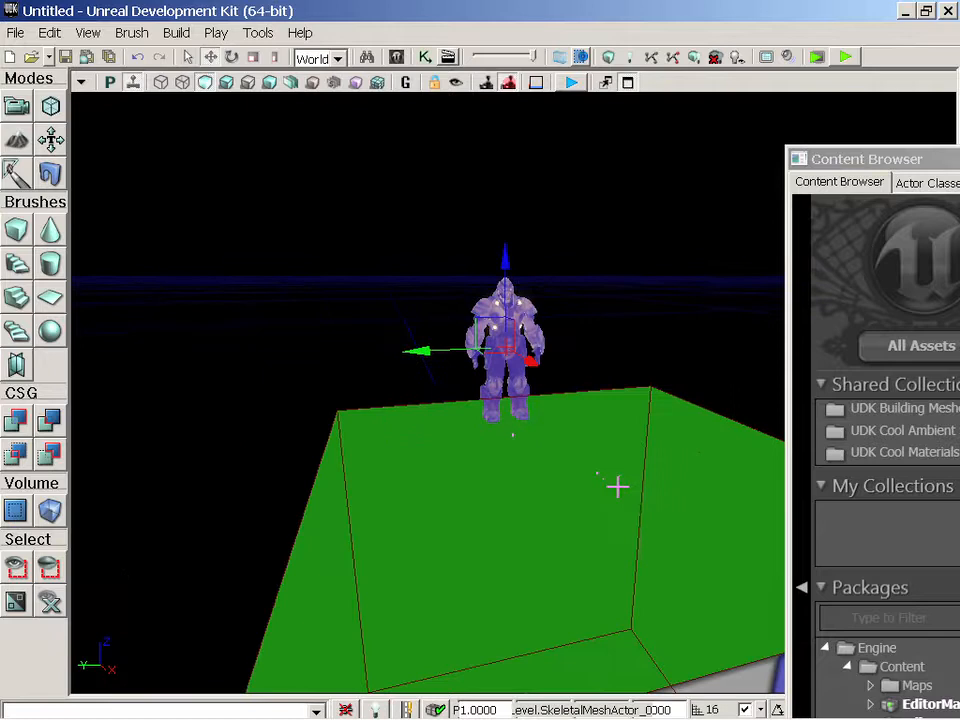
Step: Add a PlayerStart actor on the cube's green top surface in front of the IronGuard character
{"action": "left_click", "coordinate": [589, 490]}
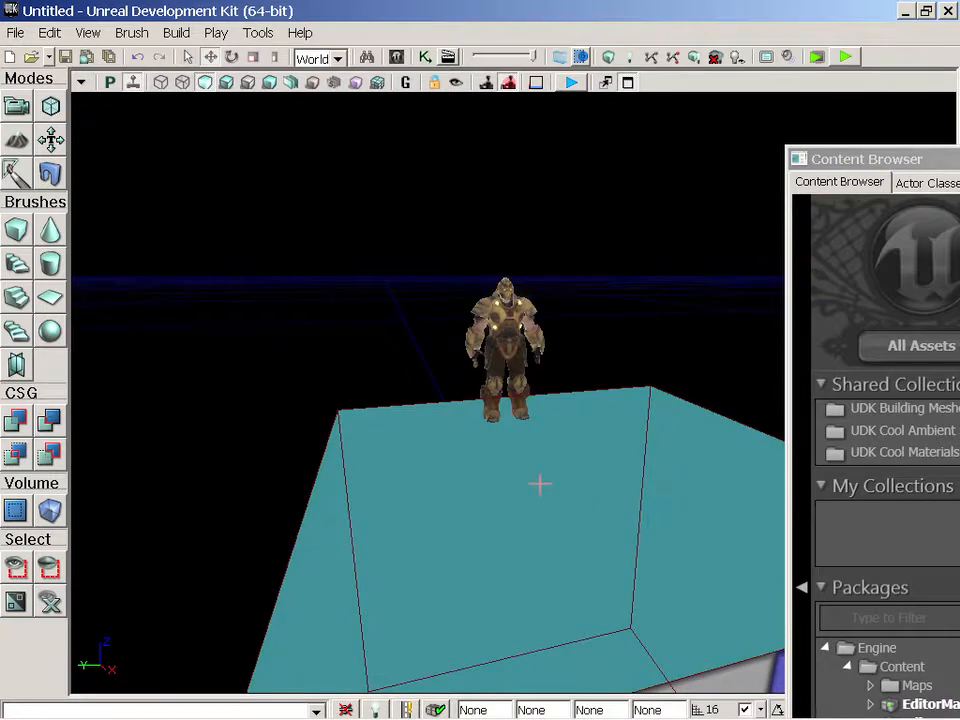
{"action": "right_click", "coordinate": [555, 494]}
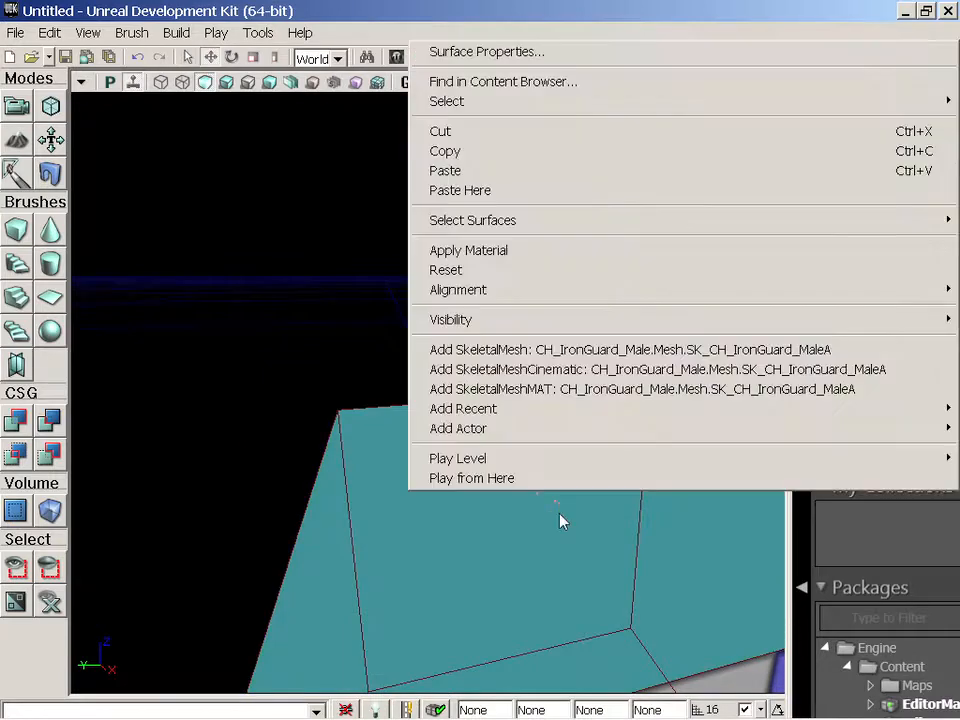
{"action": "mouse_move", "coordinate": [542, 432]}
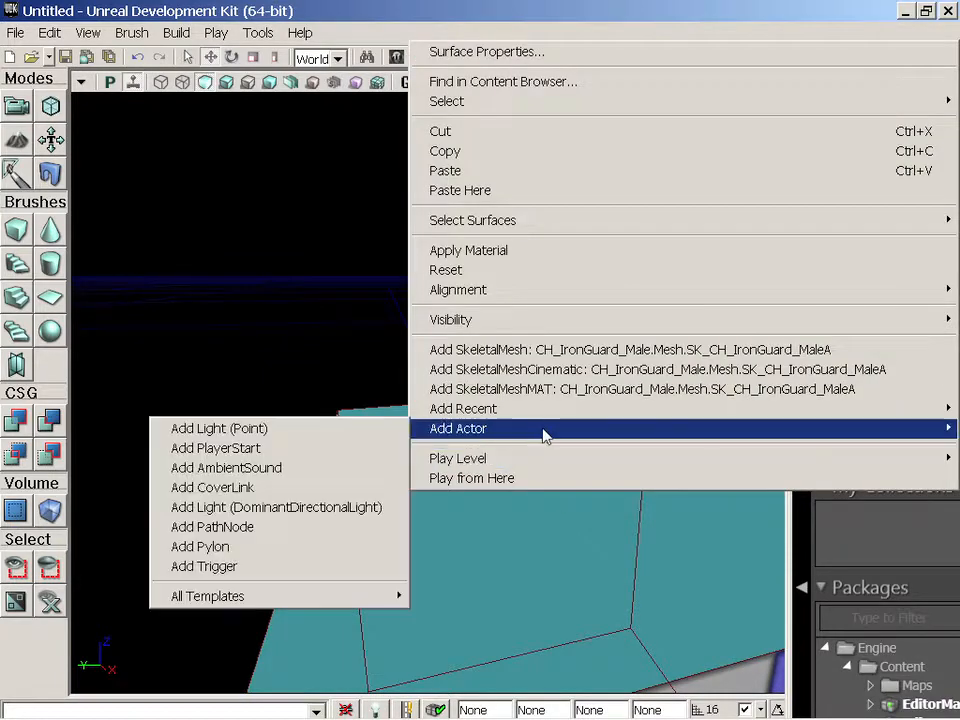
{"action": "left_click", "coordinate": [336, 452]}
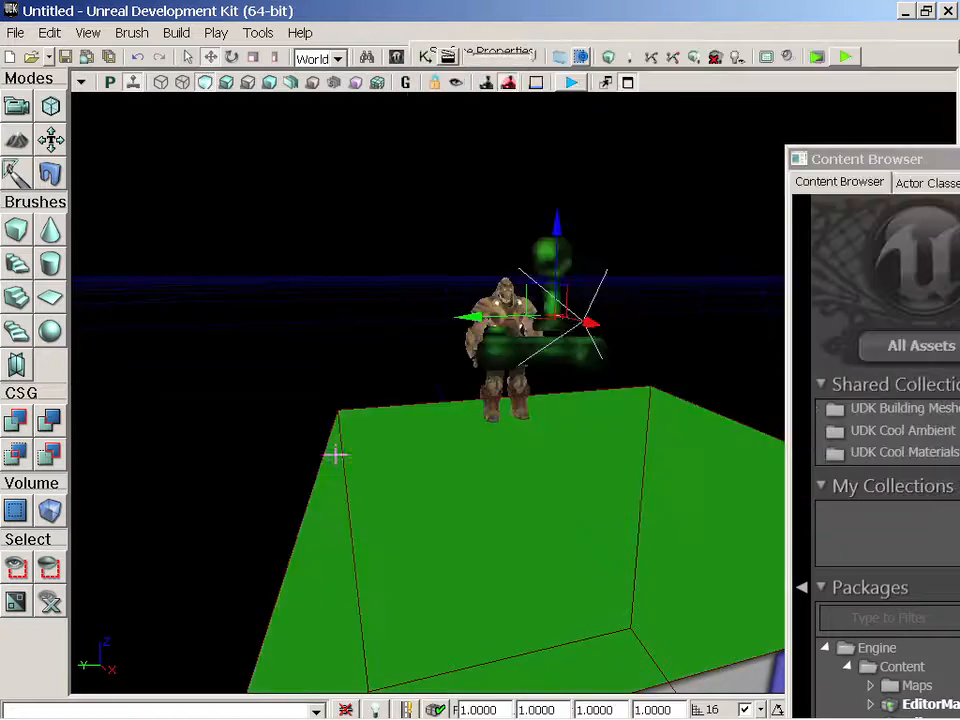
Step: Add a point light on the green top surface and raise it high above the IronGuard character
{"action": "left_click_drag", "start_coordinate": [454, 420], "coordinate": [465, 450]}
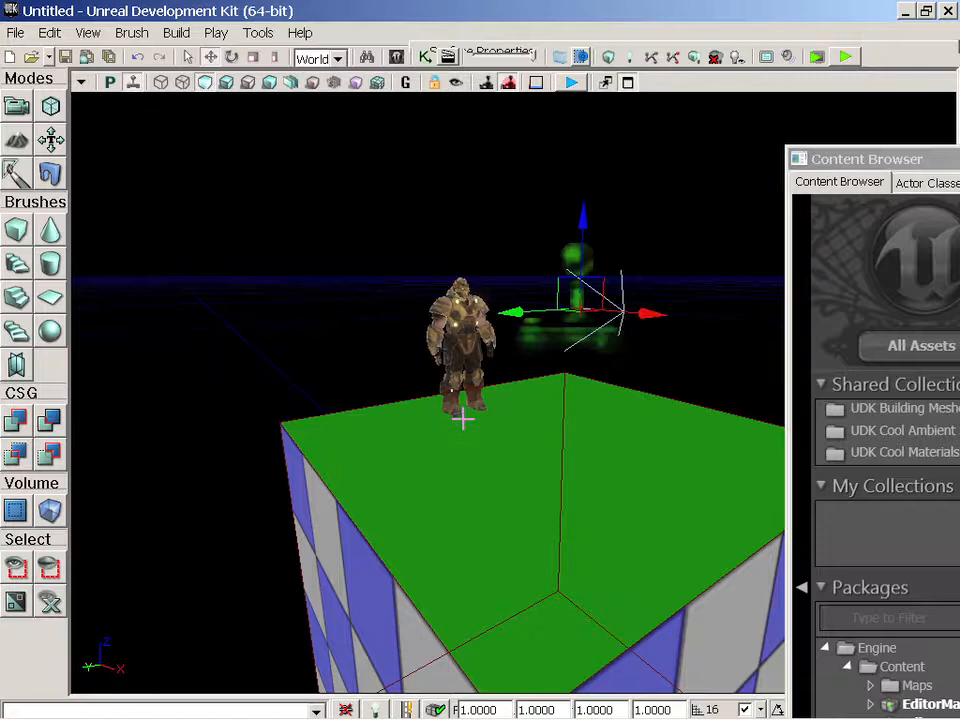
{"action": "left_click", "coordinate": [513, 488]}
{"action": "right_click", "coordinate": [512, 486]}
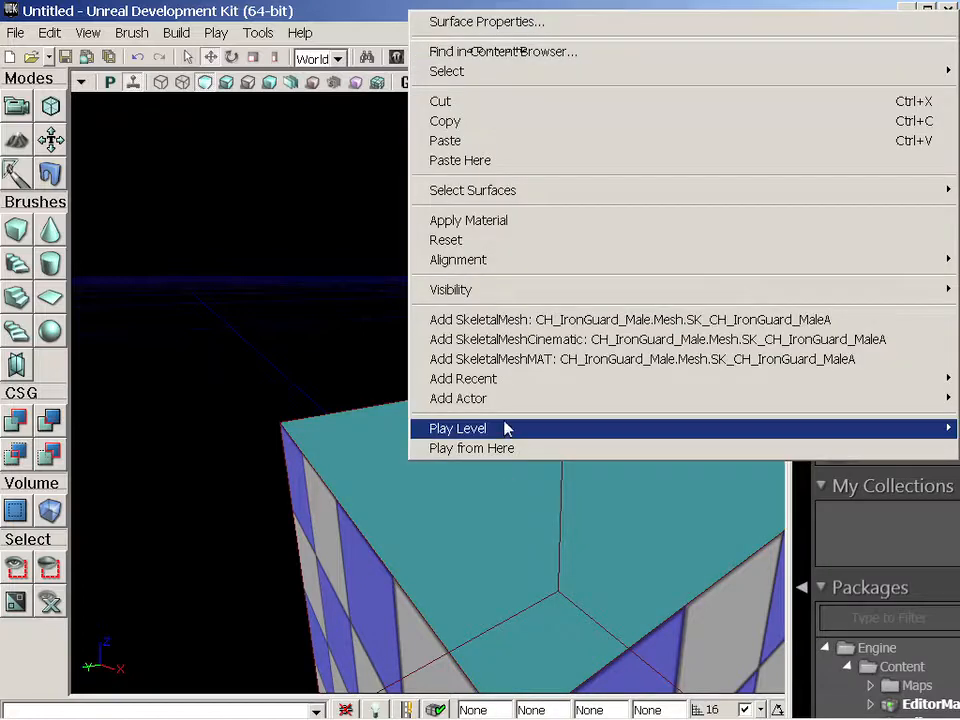
{"action": "mouse_move", "coordinate": [512, 405]}
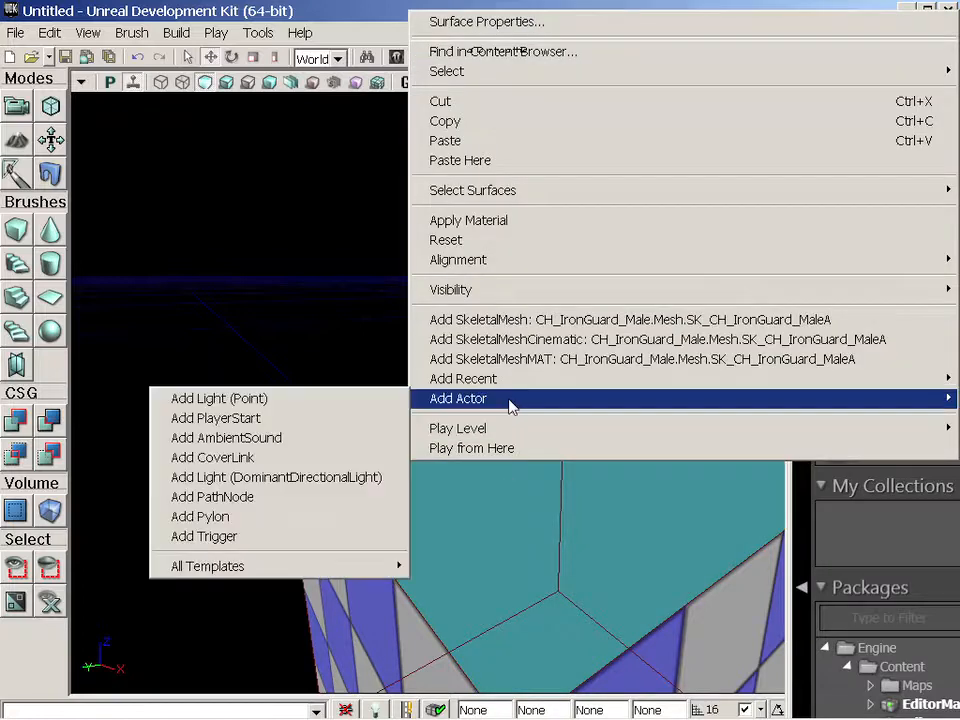
{"action": "left_click", "coordinate": [316, 400]}
{"action": "left_click_drag", "start_coordinate": [512, 395], "coordinate": [512, 45]}
{"action": "mouse_move", "coordinate": [518, 537]}
{"action": "left_mouse_down"}
{"action": "mouse_move", "coordinate": [535, 480]}
{"action": "mouse_move", "coordinate": [518, 445]}
{"action": "mouse_move", "coordinate": [475, 495]}
{"action": "mouse_move", "coordinate": [510, 540]}
{"action": "mouse_move", "coordinate": [545, 530]}
{"action": "mouse_move", "coordinate": [516, 534]}
{"action": "left_mouse_up"}
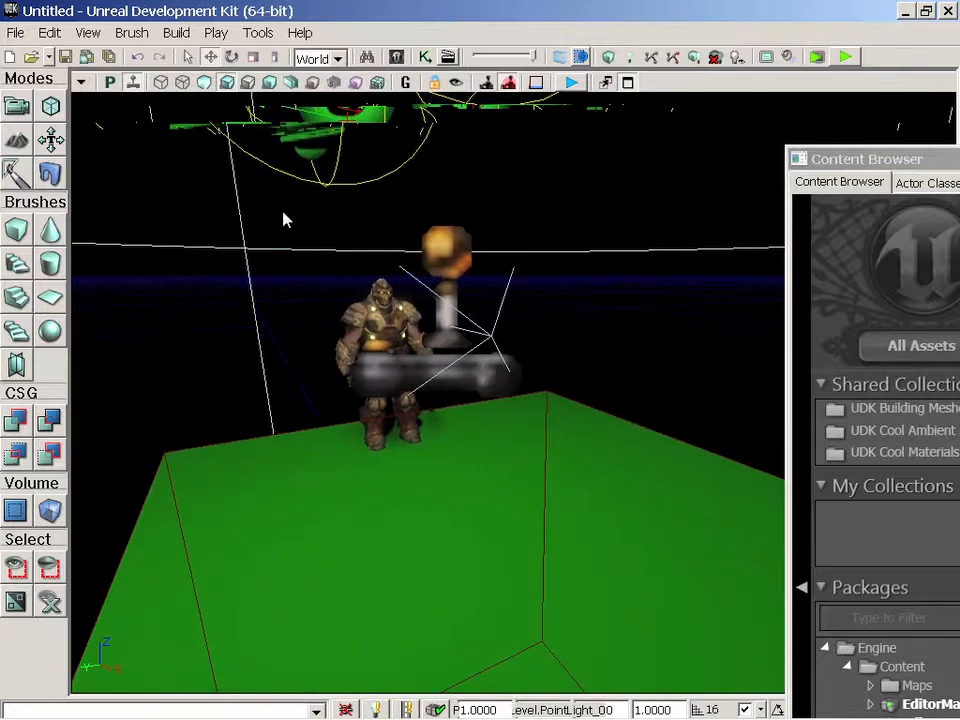
Step: Build the level's lighting at Preview quality with Use Lightmass turned off, and dismiss the Map Check report
{"action": "left_click", "coordinate": [178, 34]}
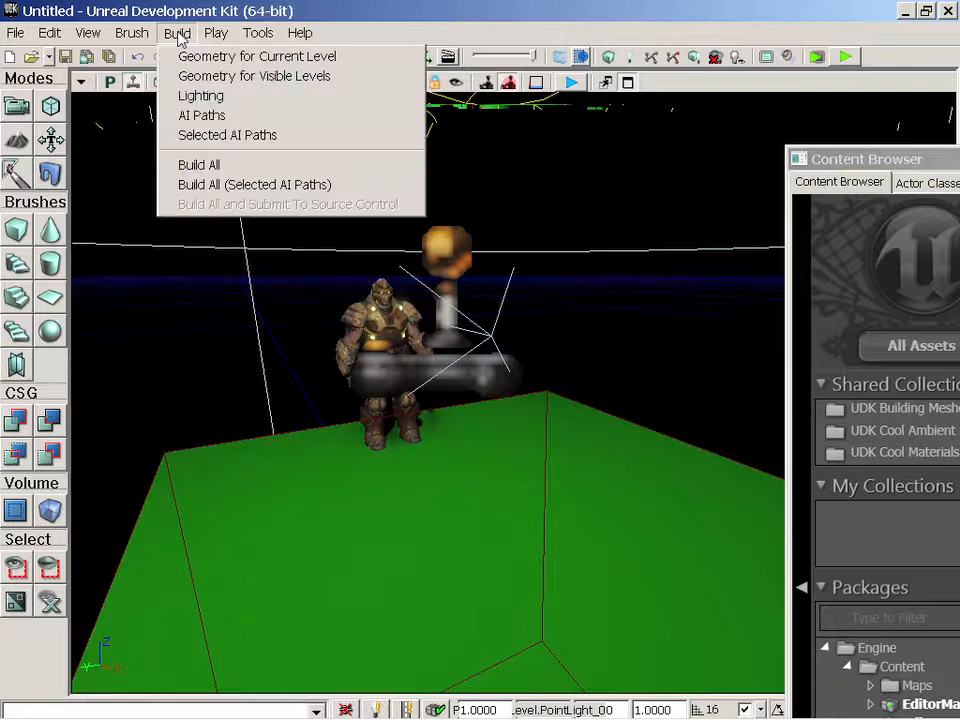
{"action": "left_click", "coordinate": [200, 95]}
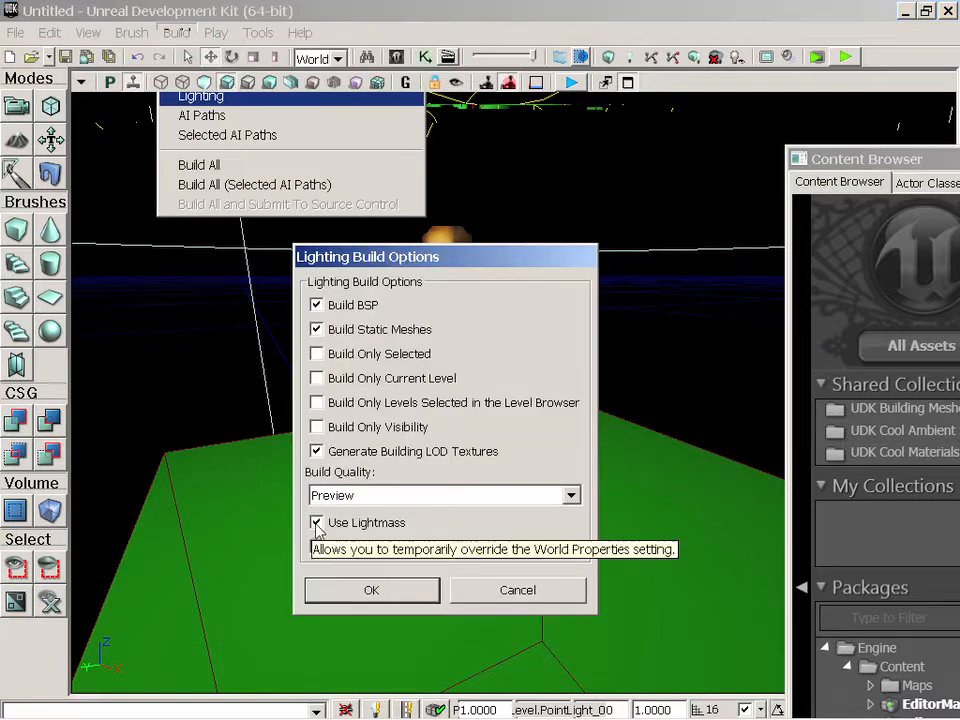
{"action": "left_click", "coordinate": [317, 523]}
{"action": "left_click", "coordinate": [373, 591]}
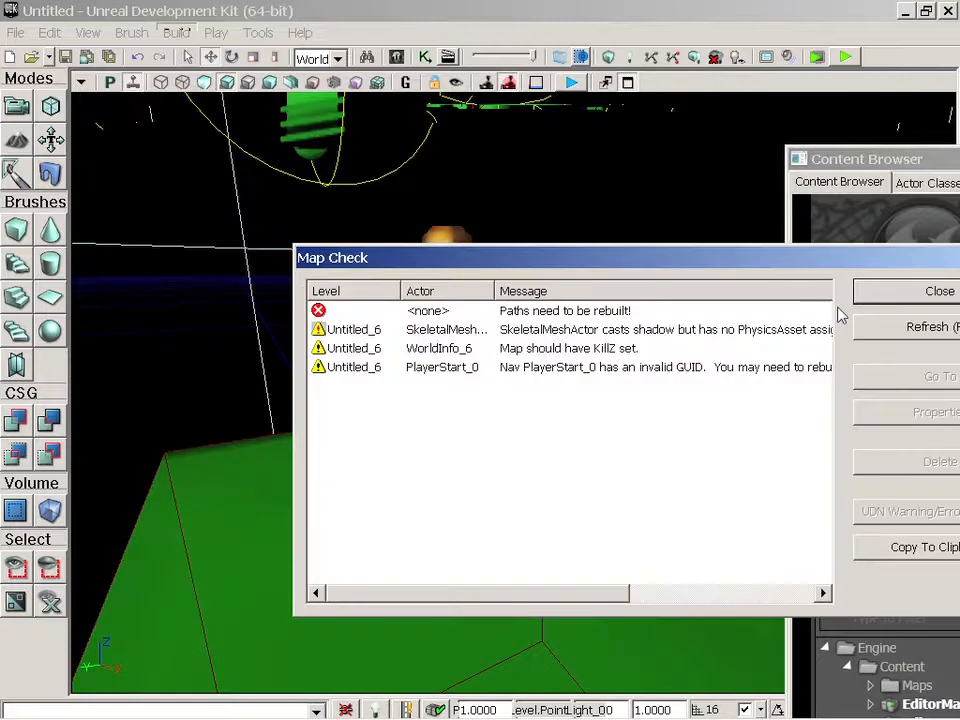
{"action": "left_click", "coordinate": [897, 293]}
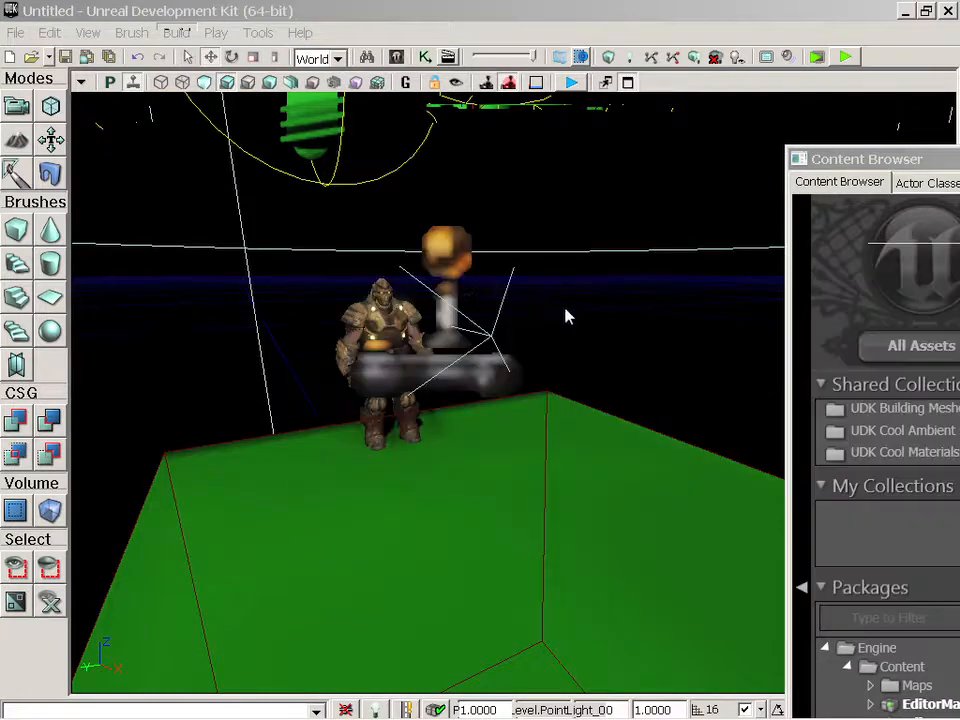
Step: Play-test the level in the editor, walking around the IronGuard character and firing the weapon before exiting
{"action": "left_click", "coordinate": [178, 33]}
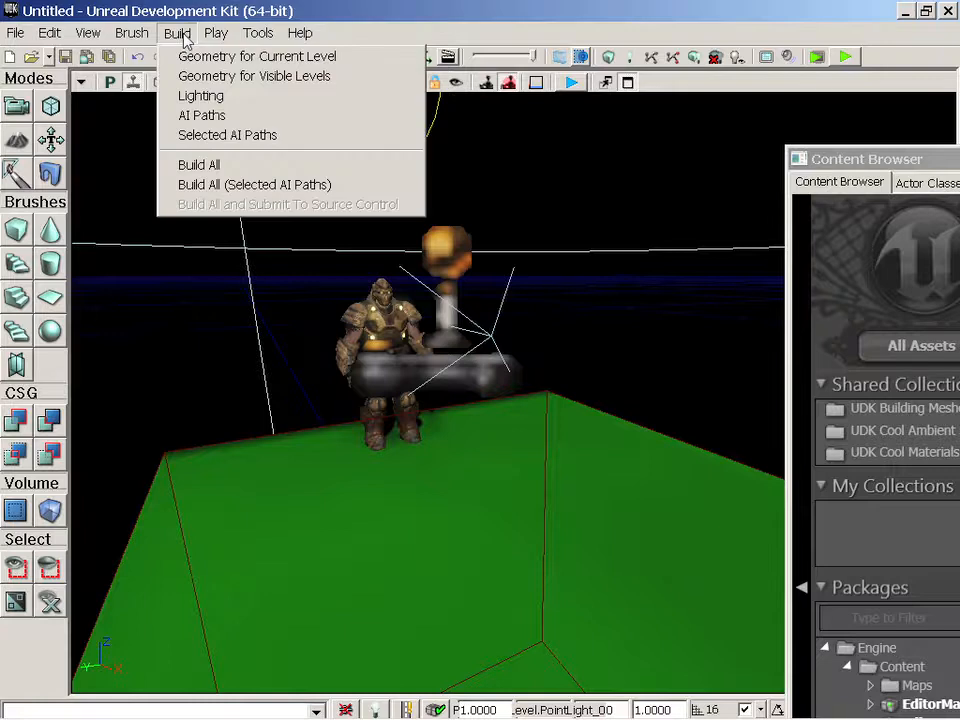
{"action": "mouse_move", "coordinate": [217, 36]}
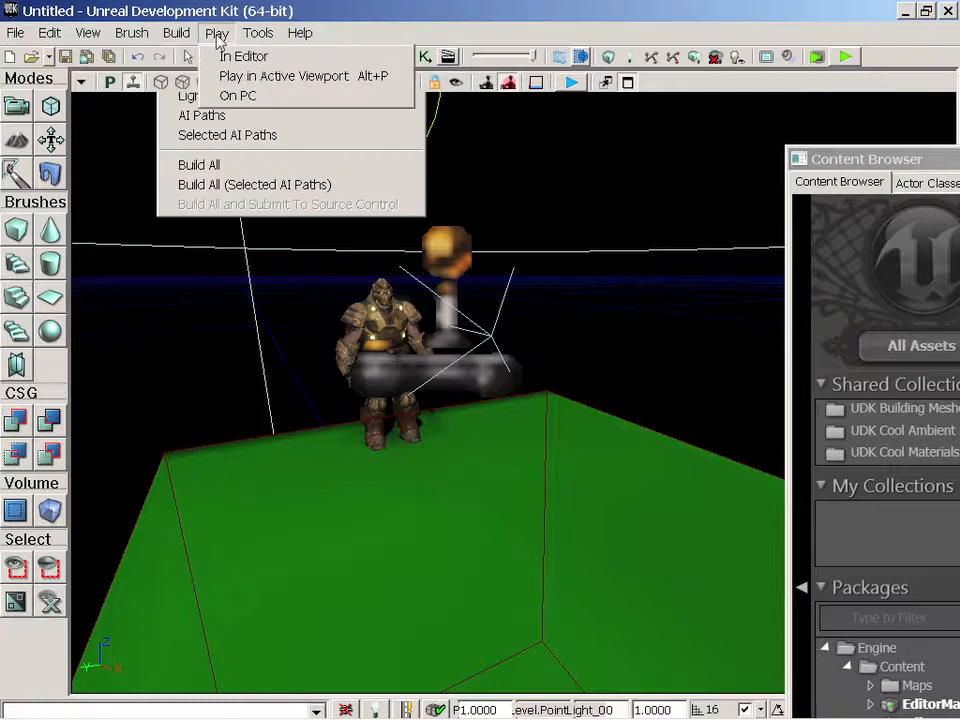
{"action": "left_click", "coordinate": [232, 60]}
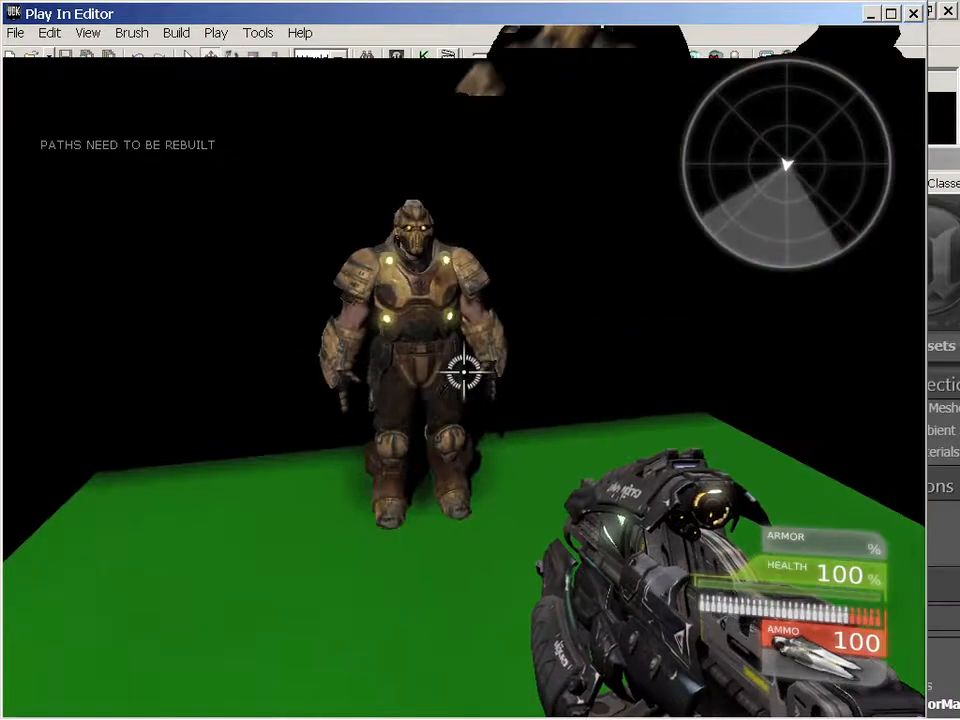
{"action": "key", "text": "w"}
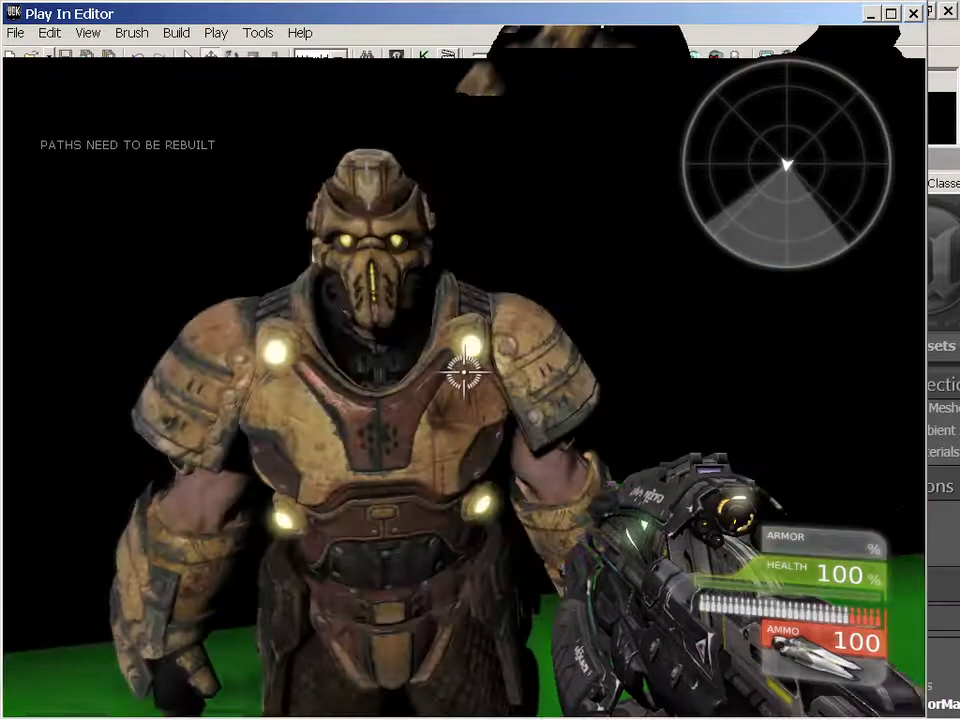
{"action": "key", "text": "s"}
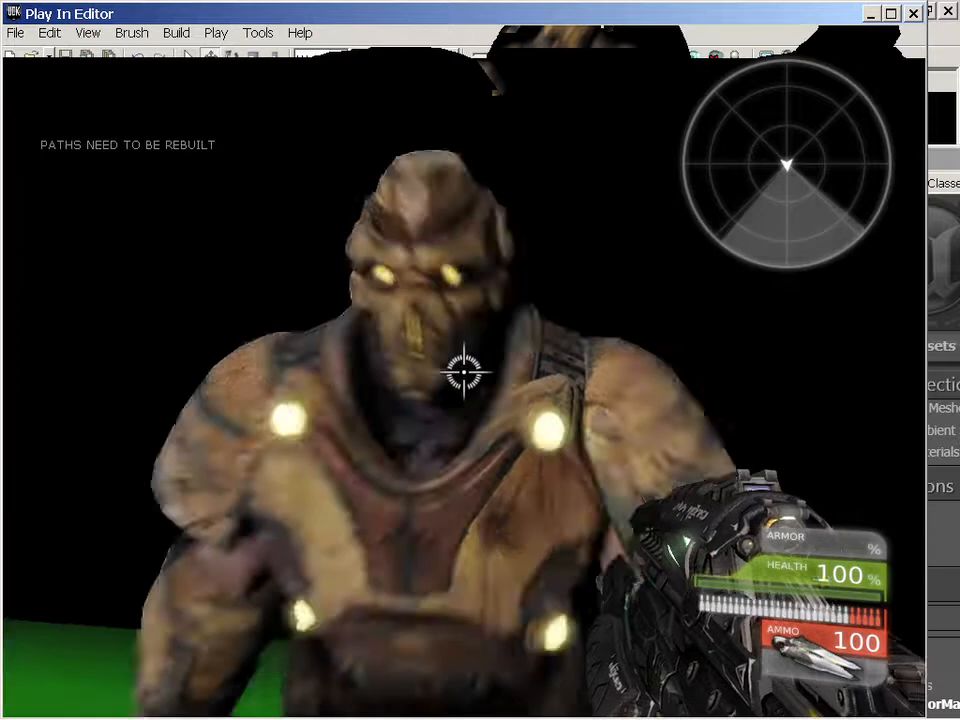
{"action": "key", "text": "w"}
{"action": "key", "text": "s"}
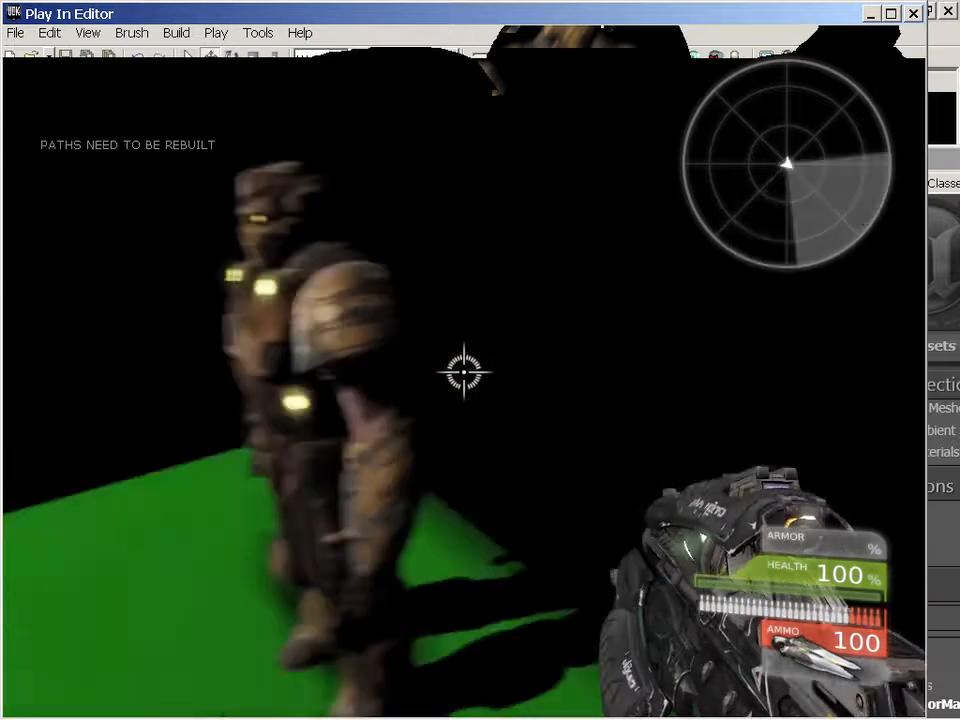
{"action": "key", "text": "w"}
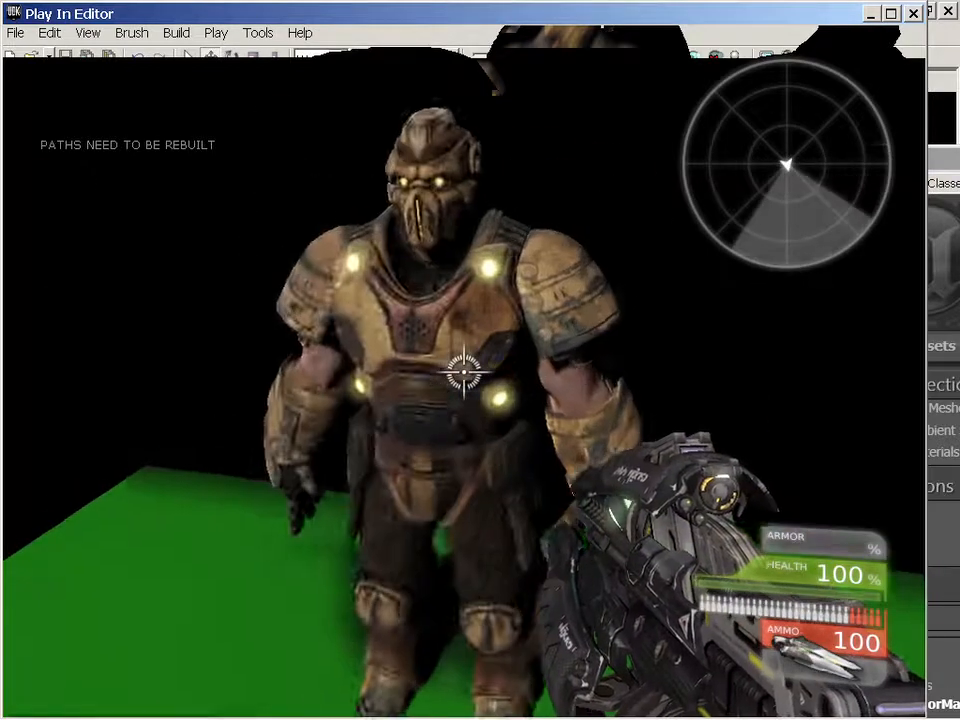
{"action": "key", "text": "a"}
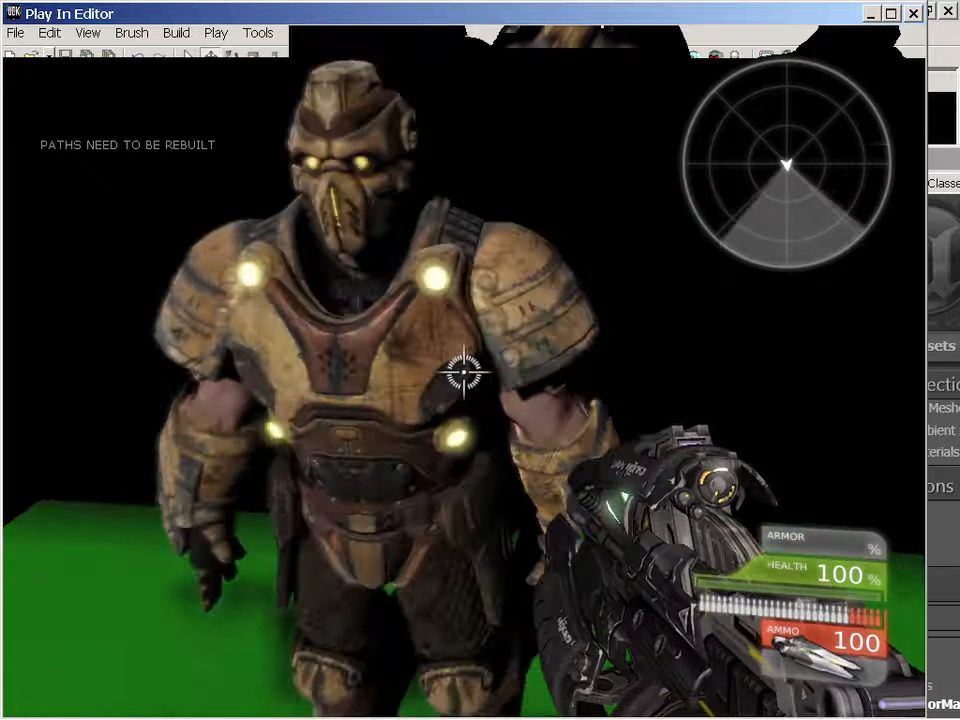
{"action": "key", "text": "d"}
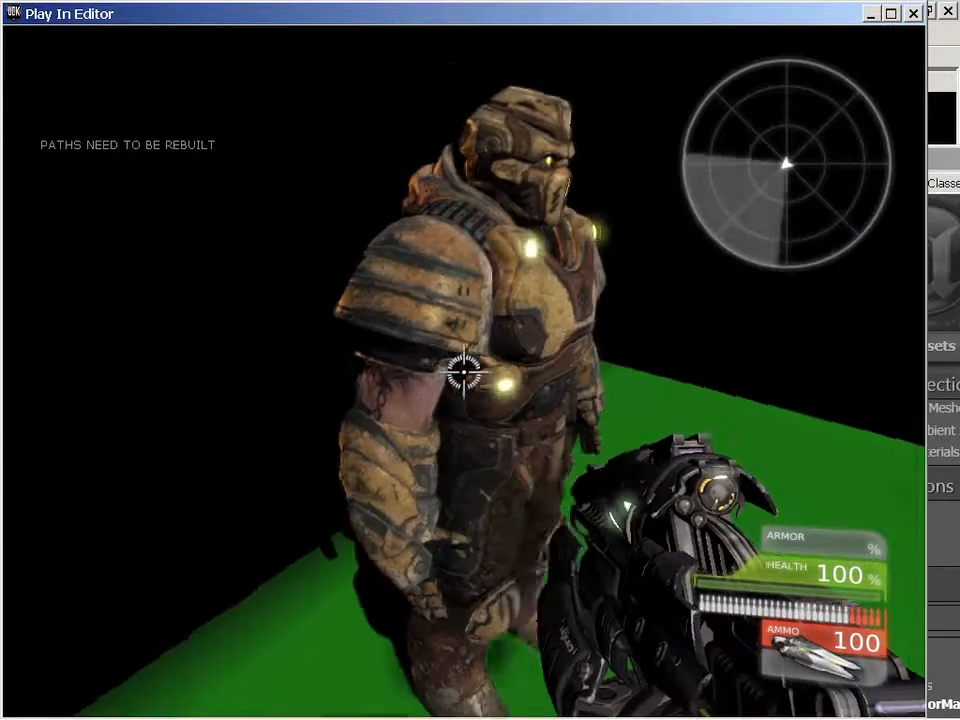
{"action": "key", "text": "d"}
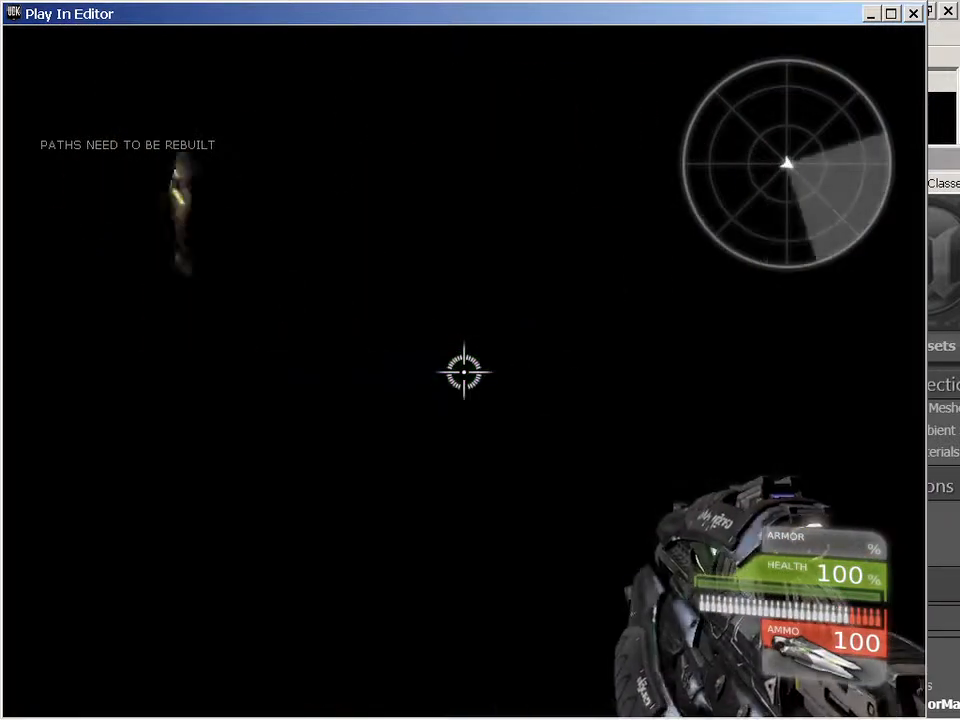
{"action": "left_click", "coordinate": [463, 372]}
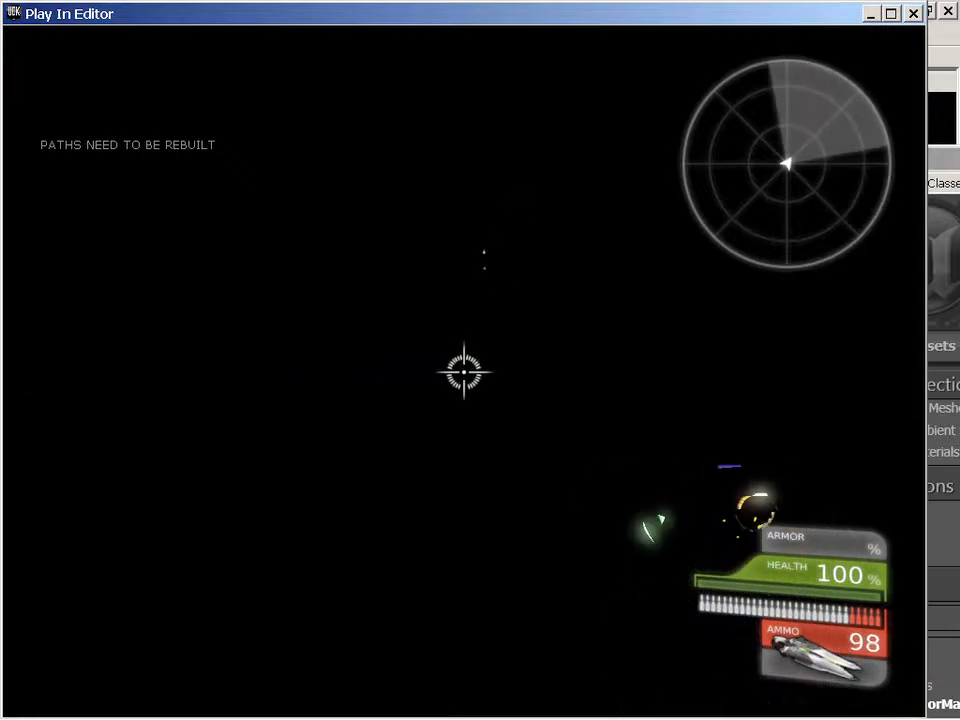
{"action": "key", "text": "Escape"}
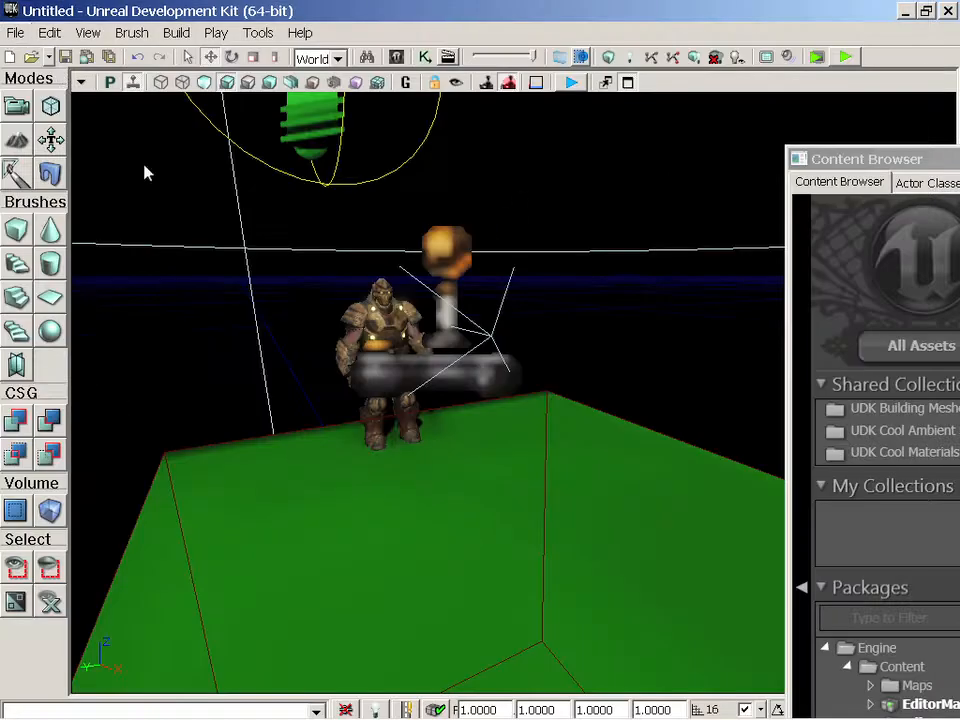
Step: Save the level as a UDK map in the author's Desktop folder, named with the author's full name followed by "_level"
{"action": "left_click", "coordinate": [15, 32]}
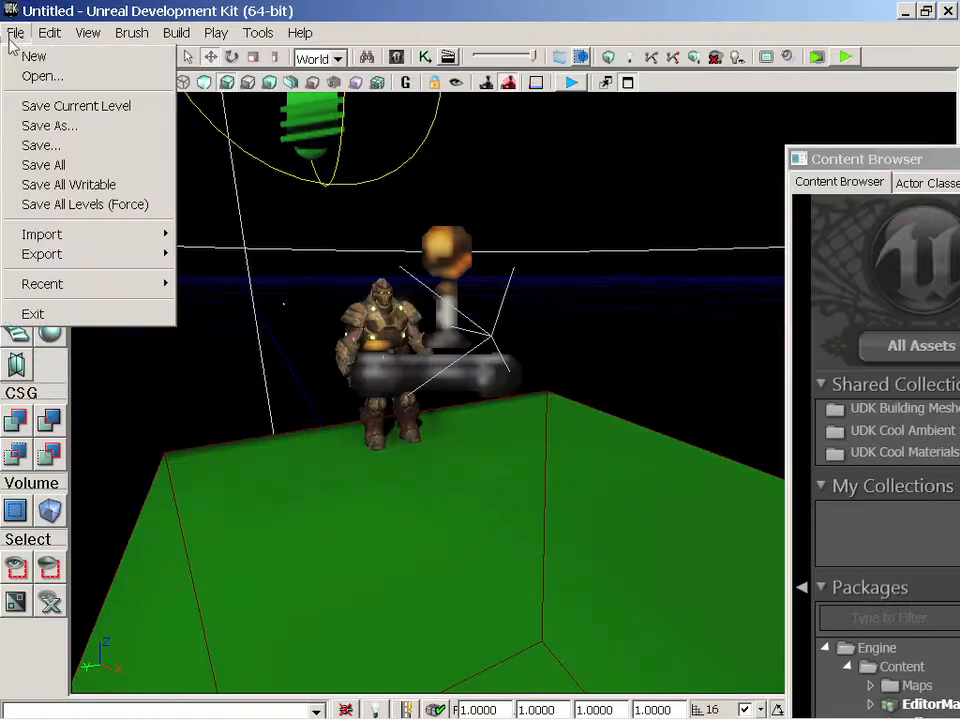
{"action": "left_click", "coordinate": [100, 125]}
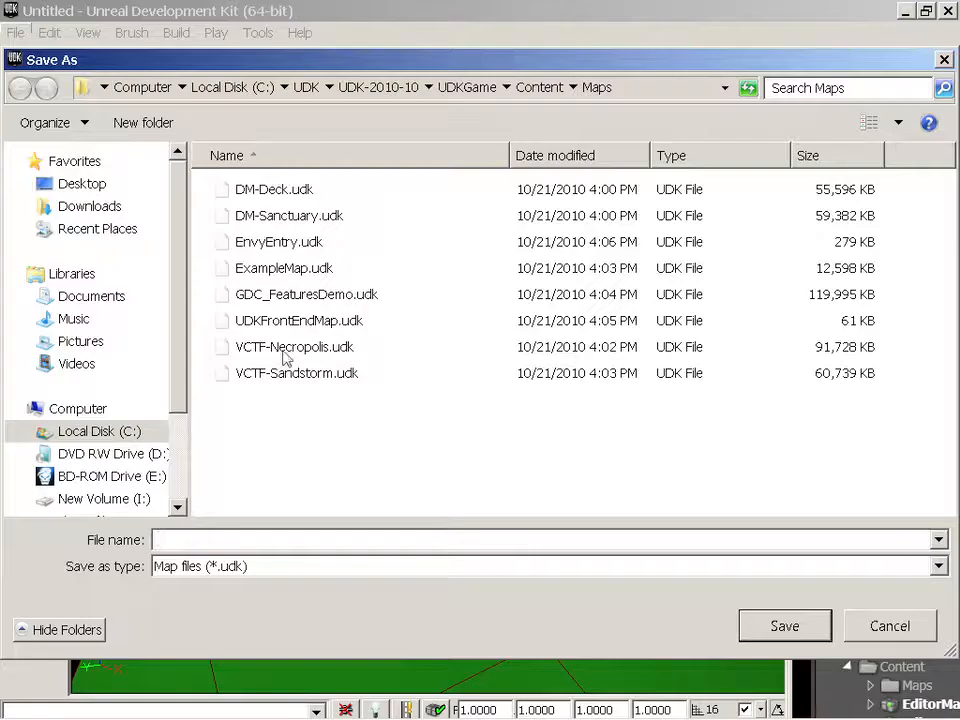
{"action": "left_click", "coordinate": [82, 185]}
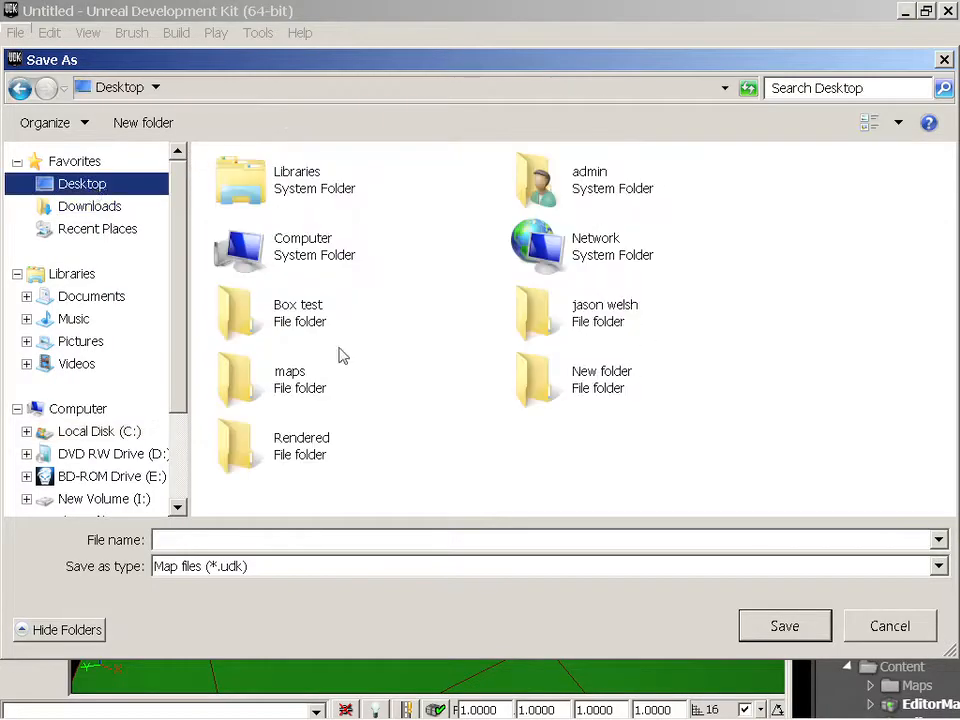
{"action": "double_click", "coordinate": [590, 324]}
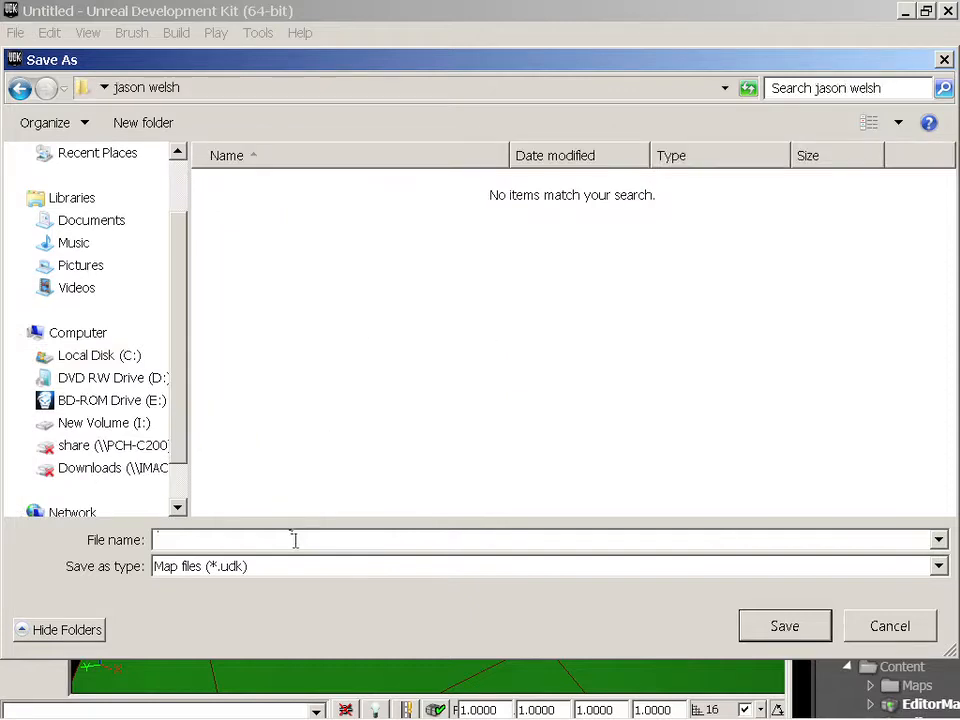
{"action": "type", "text": "jason"}
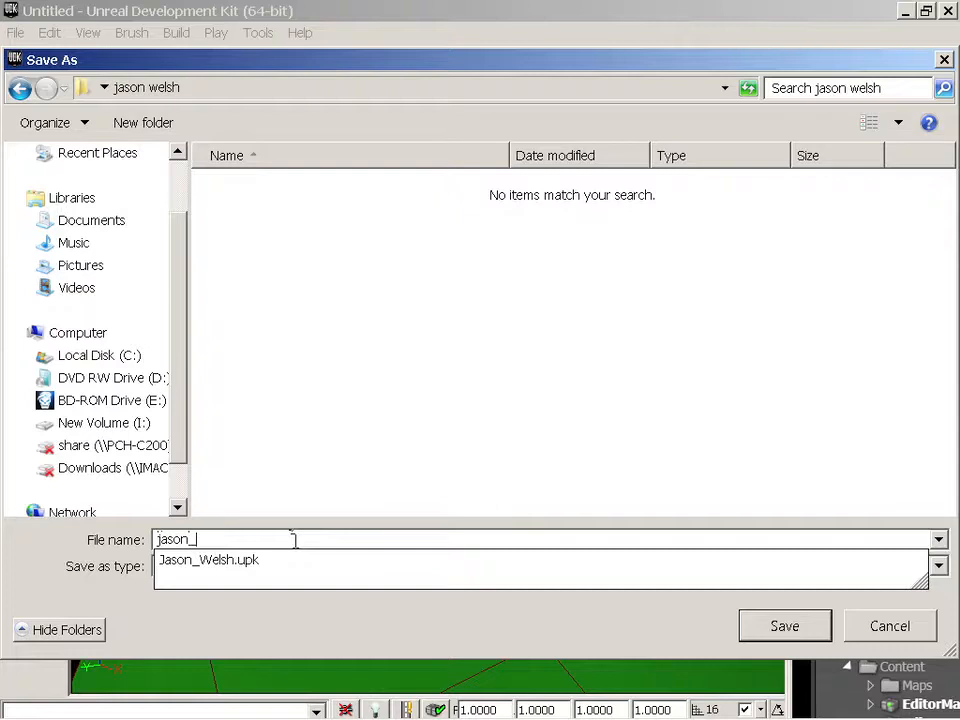
{"action": "type", "text": "_welsh_level"}
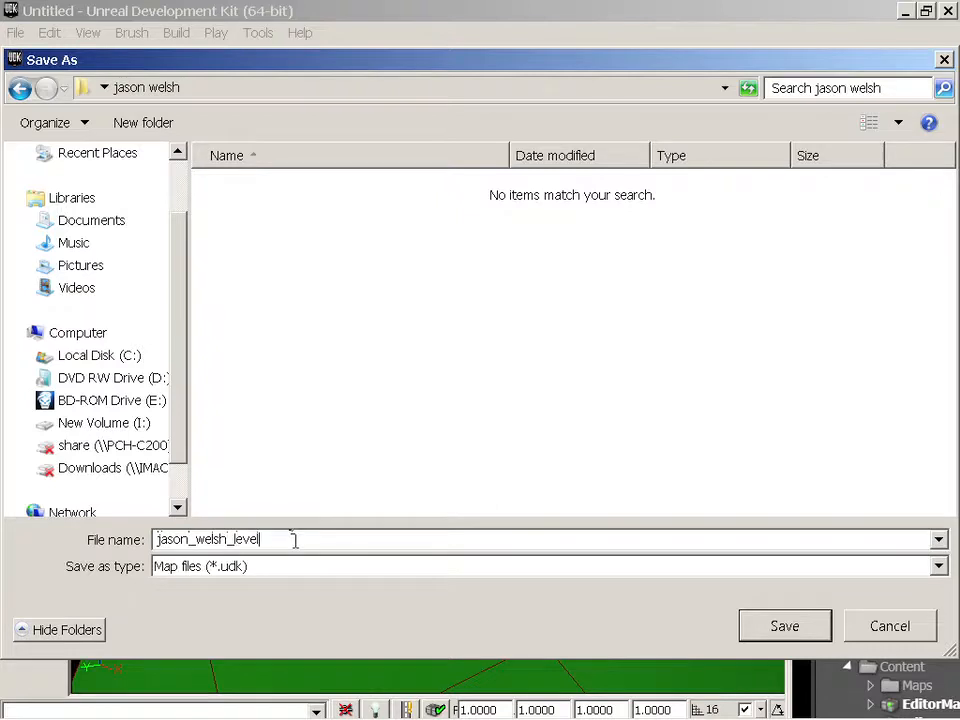
{"action": "left_click", "coordinate": [752, 626]}
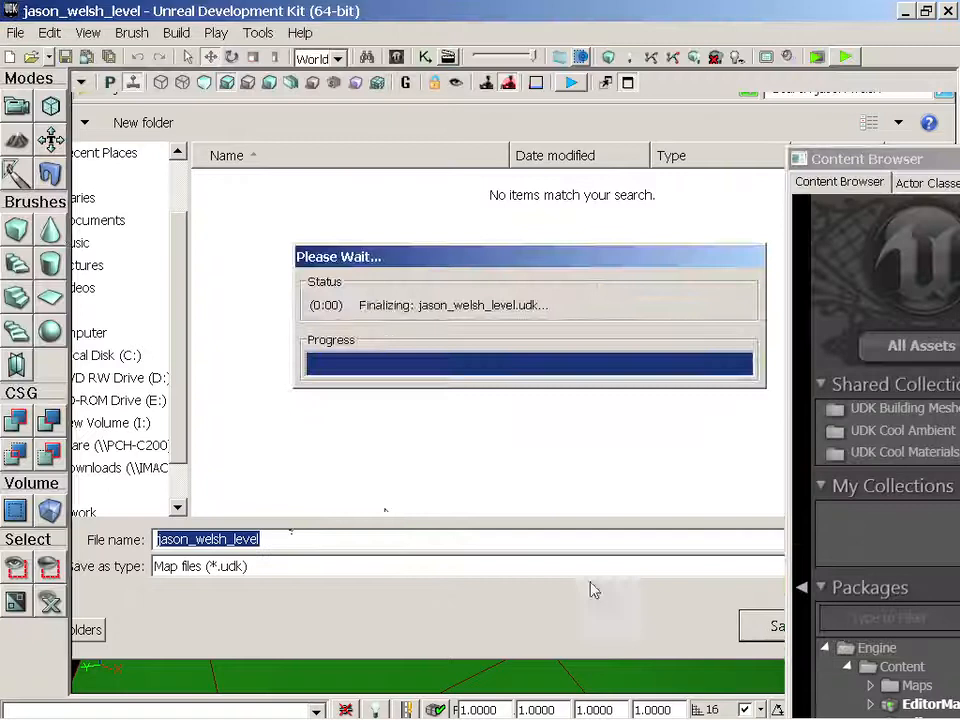
Step: Switch to Windows Explorer, open the author's folder on the Desktop, and examine the saved package (.upk) and level (.udk) files
{"action": "mouse_move", "coordinate": [16, 718]}
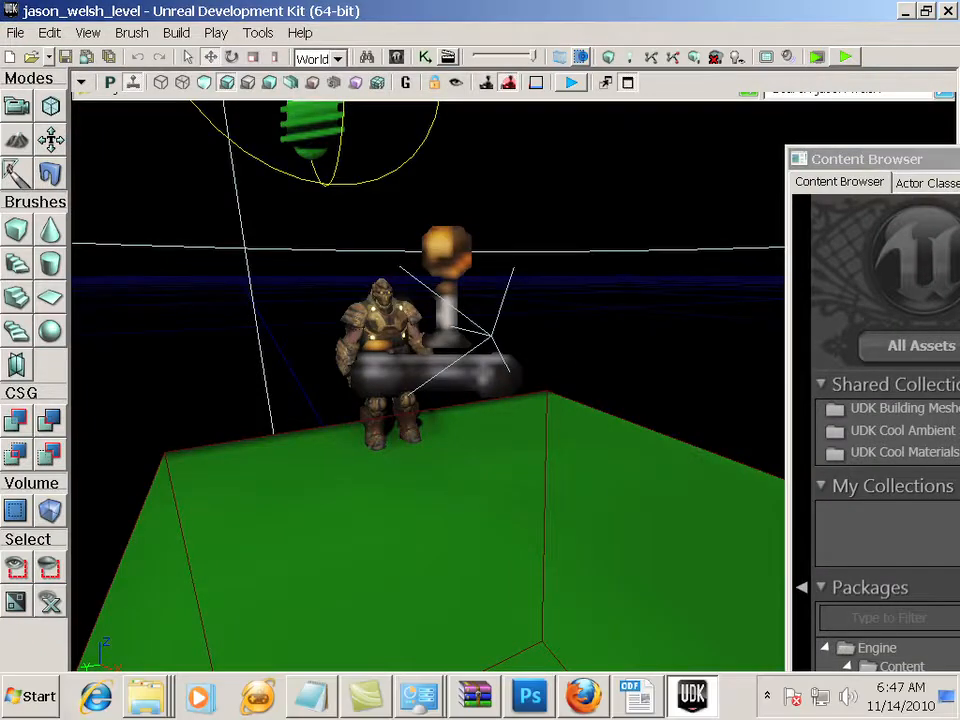
{"action": "left_click", "coordinate": [40, 700]}
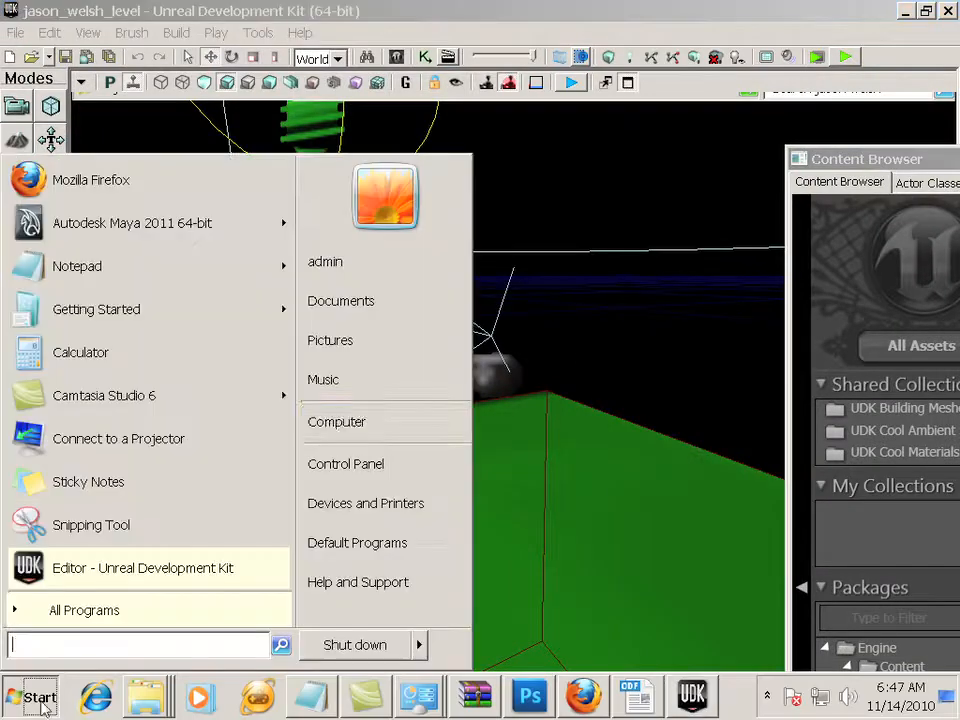
{"action": "left_click", "coordinate": [397, 428]}
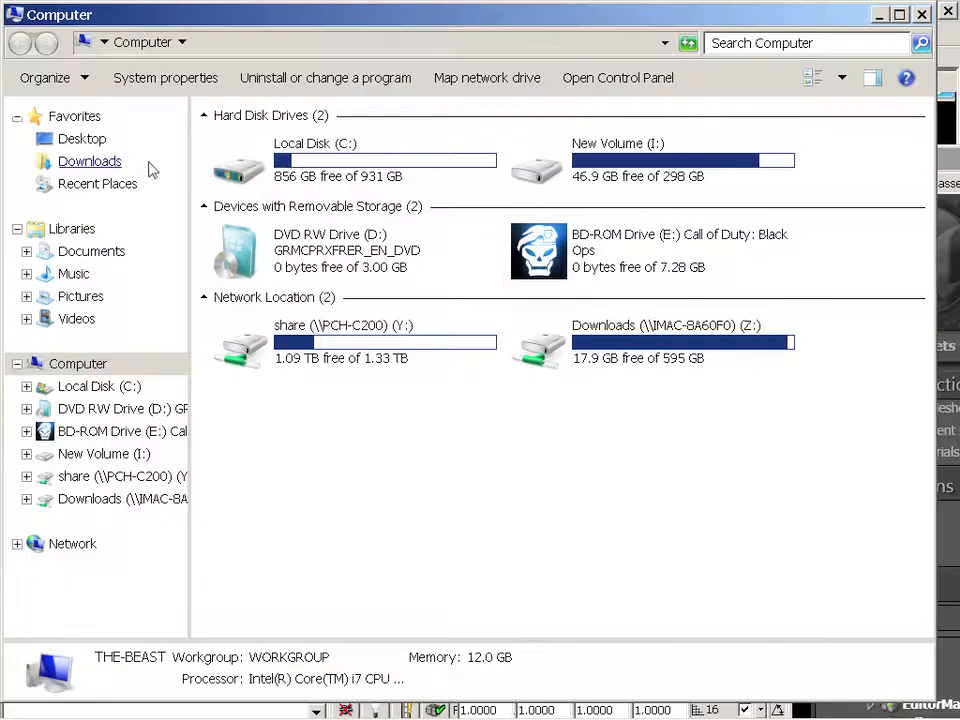
{"action": "left_click", "coordinate": [93, 147]}
{"action": "left_click", "coordinate": [760, 488]}
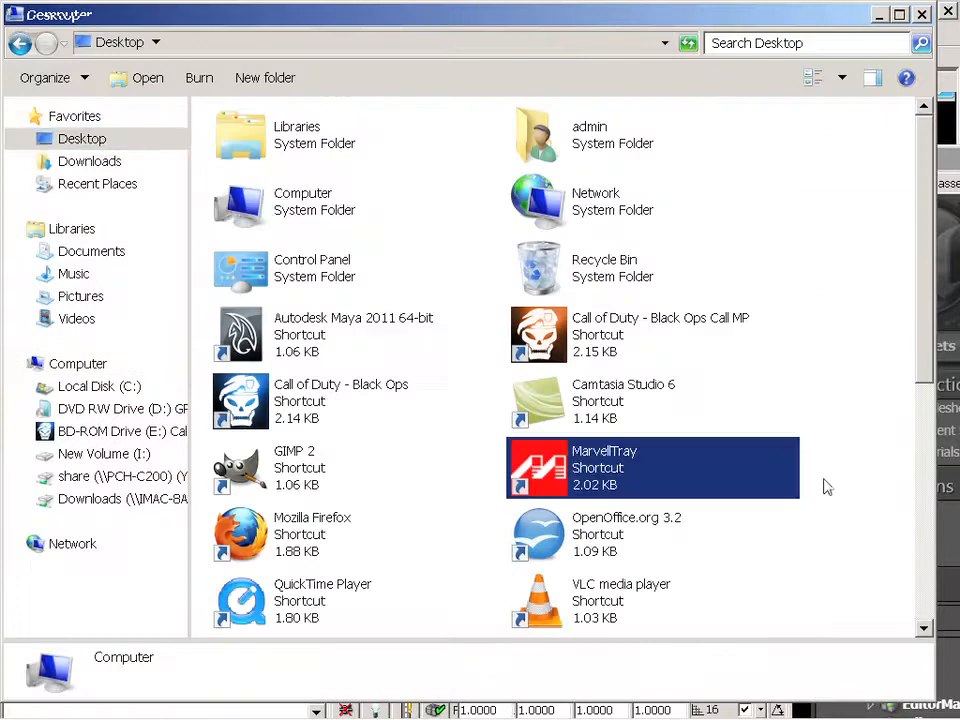
{"action": "scroll", "coordinate": [736, 494], "scroll_direction": "down", "scroll_amount": 5}
{"action": "double_click", "coordinate": [290, 297]}
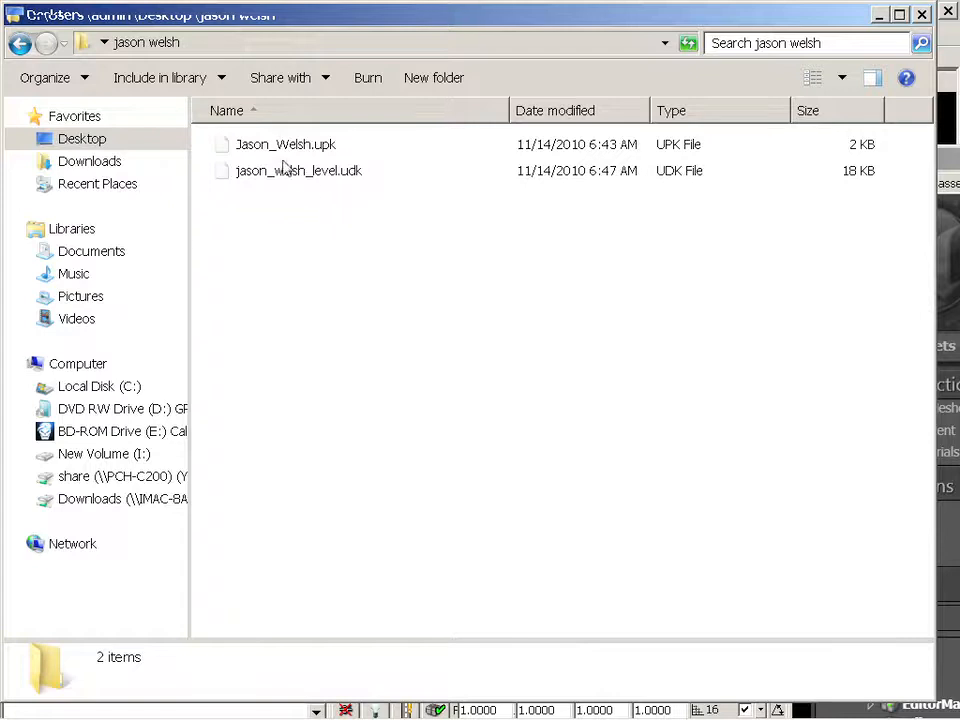
{"action": "left_click", "coordinate": [281, 150]}
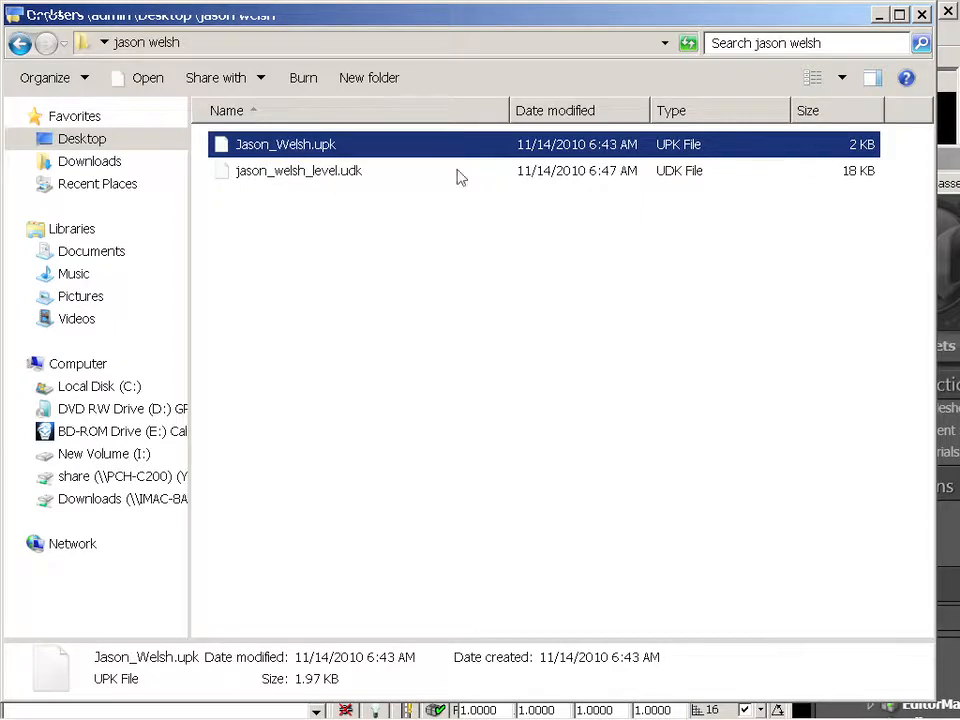
{"action": "left_click", "coordinate": [397, 235]}
{"action": "left_click", "coordinate": [301, 175]}
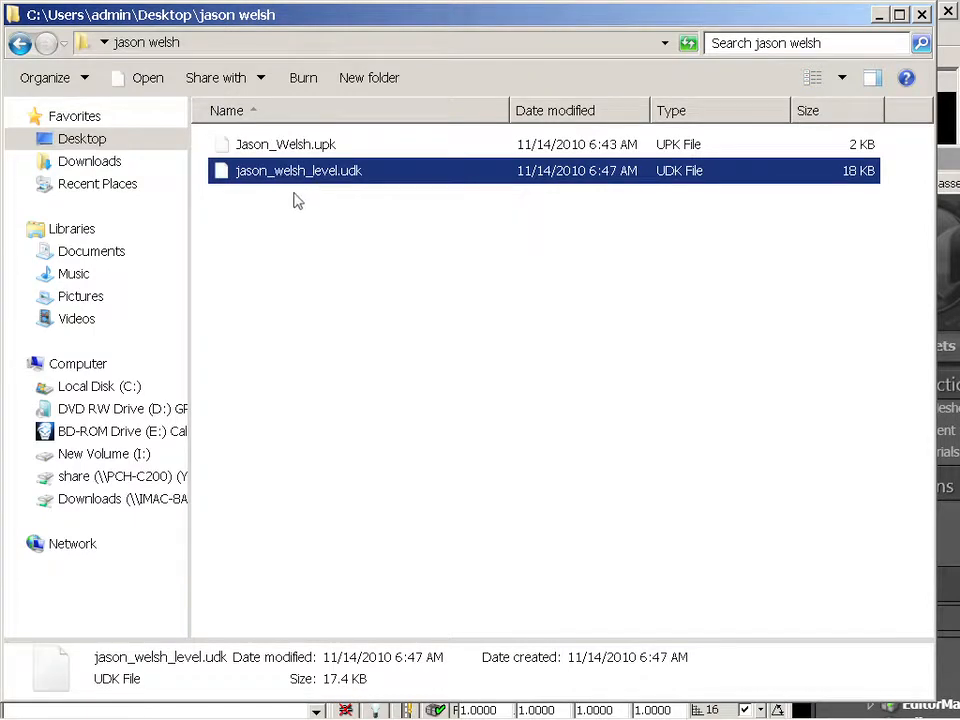
{"action": "left_click", "coordinate": [276, 150]}
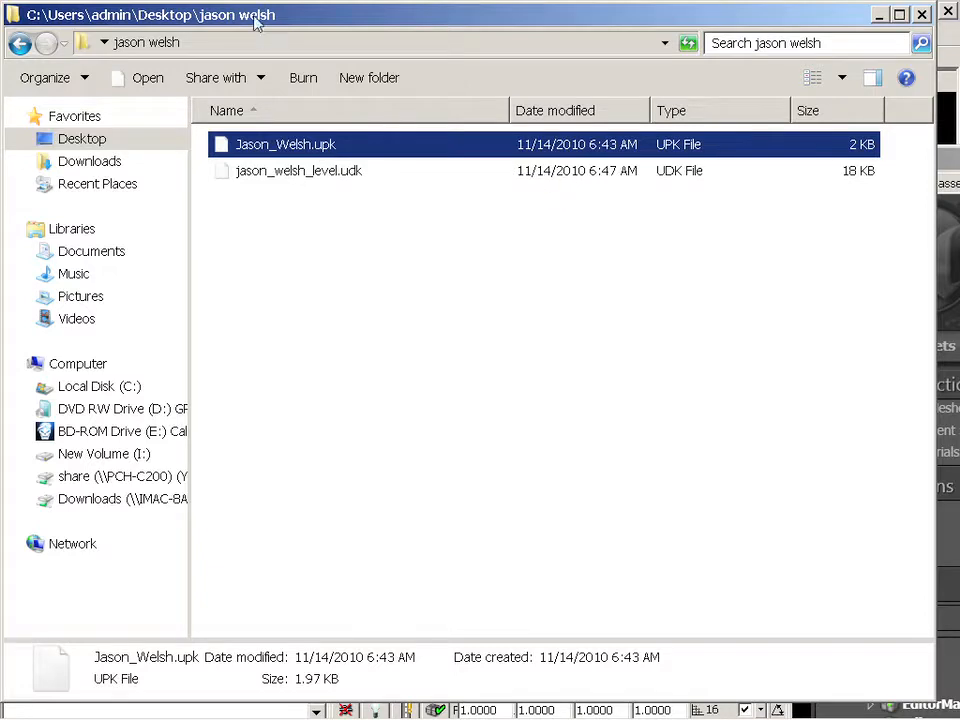
Step: Return to the UDK editor, start a new empty level, and exit the editor without saving the package
{"action": "left_click_drag", "start_coordinate": [257, 17], "coordinate": [557, 100]}
{"action": "left_click", "coordinate": [16, 33]}
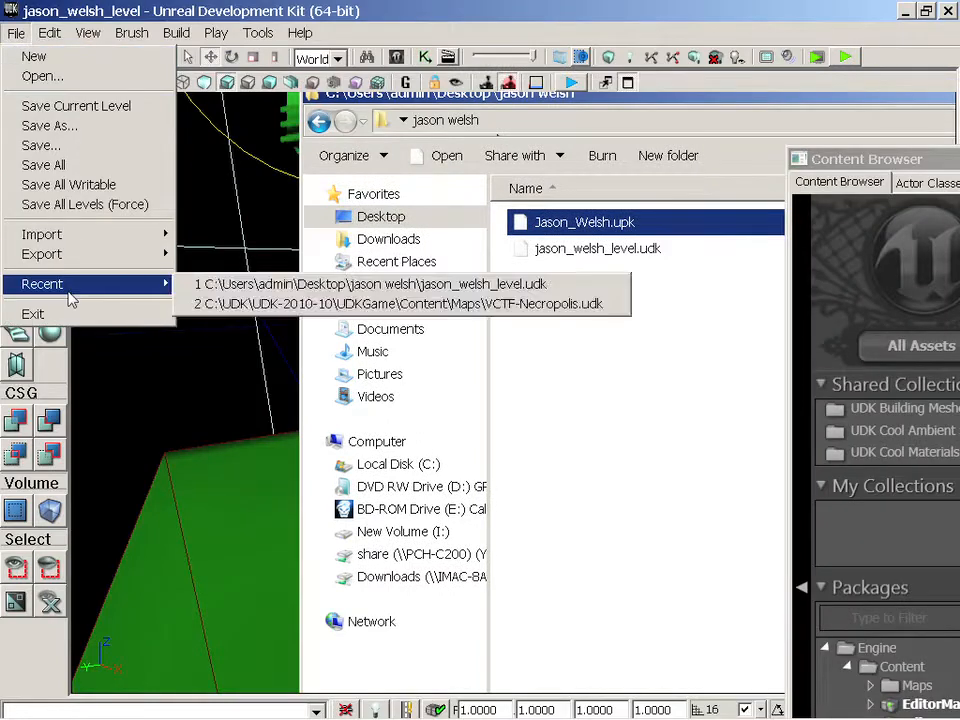
{"action": "left_click", "coordinate": [47, 55]}
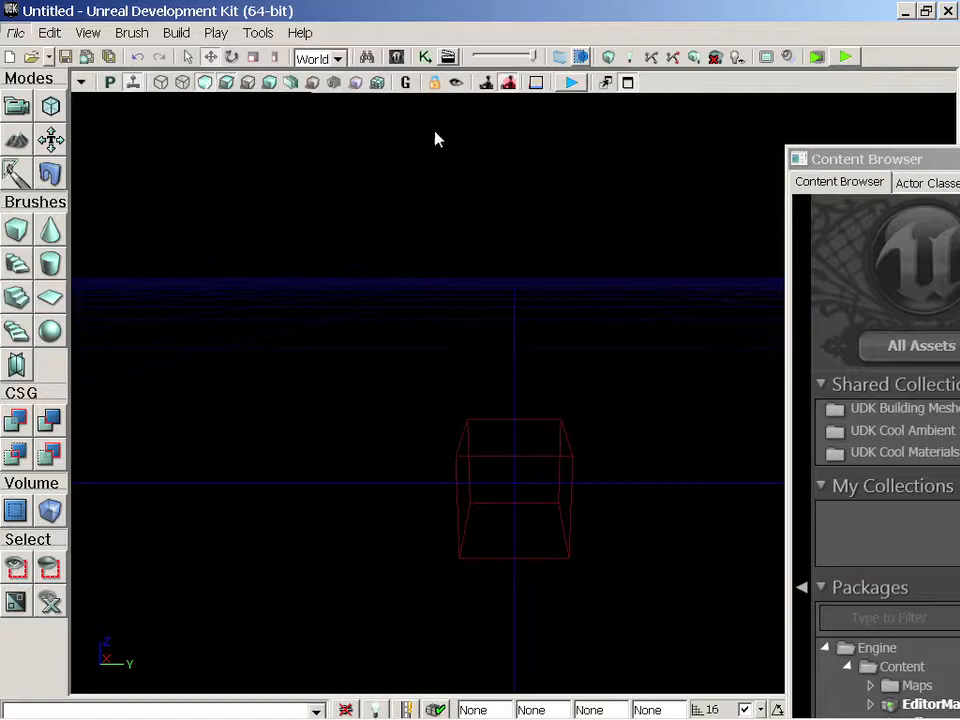
{"action": "left_click_drag", "start_coordinate": [900, 160], "coordinate": [576, 191]}
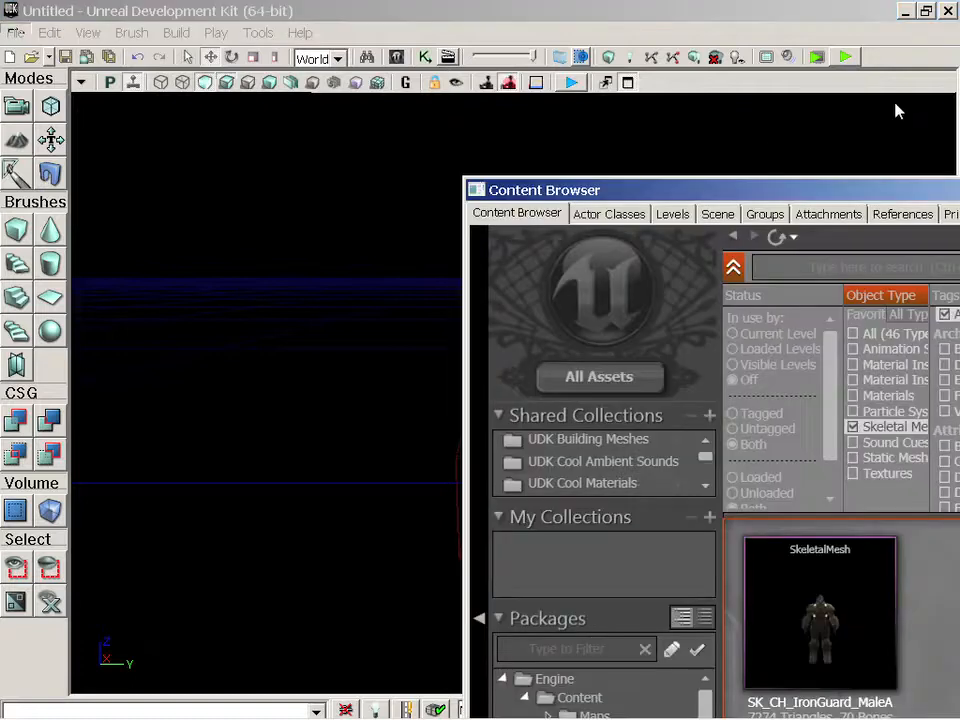
{"action": "left_click", "coordinate": [826, 25]}
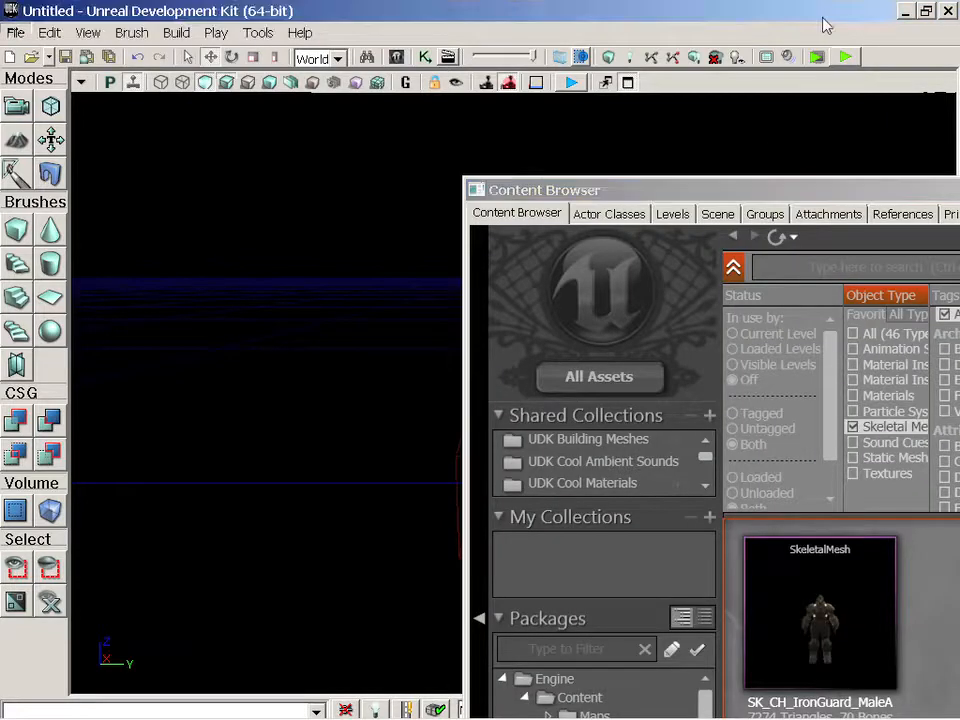
{"action": "left_click", "coordinate": [947, 11]}
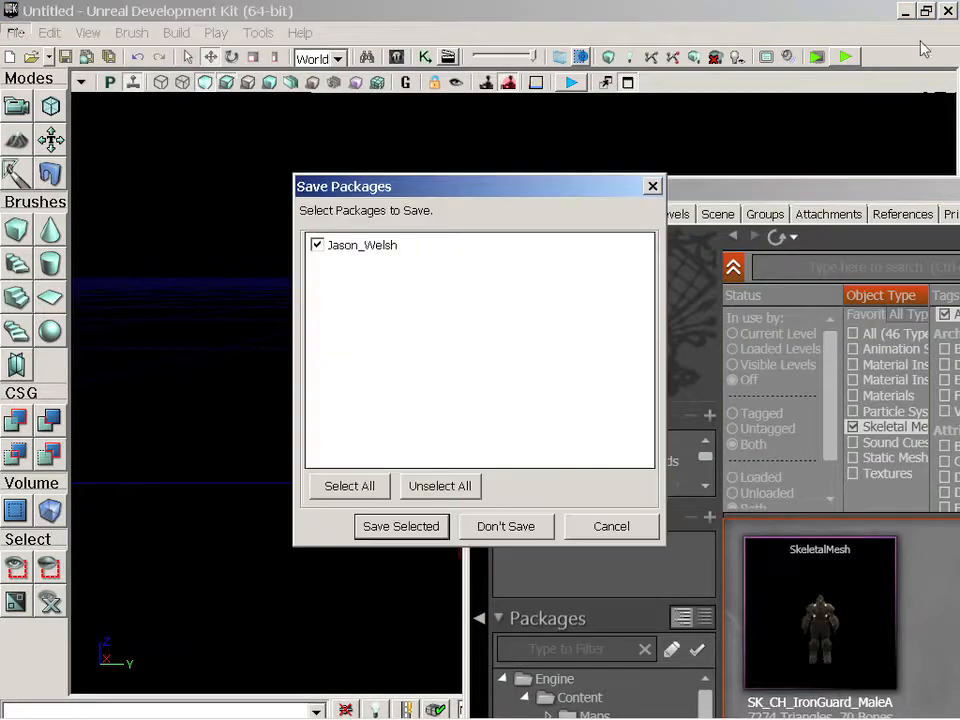
{"action": "left_click", "coordinate": [506, 527]}
Step: Relaunch the UDK editor and open the Content Browser, sizing its window so the package controls fit on screen
{"action": "left_click", "coordinate": [30, 697]}
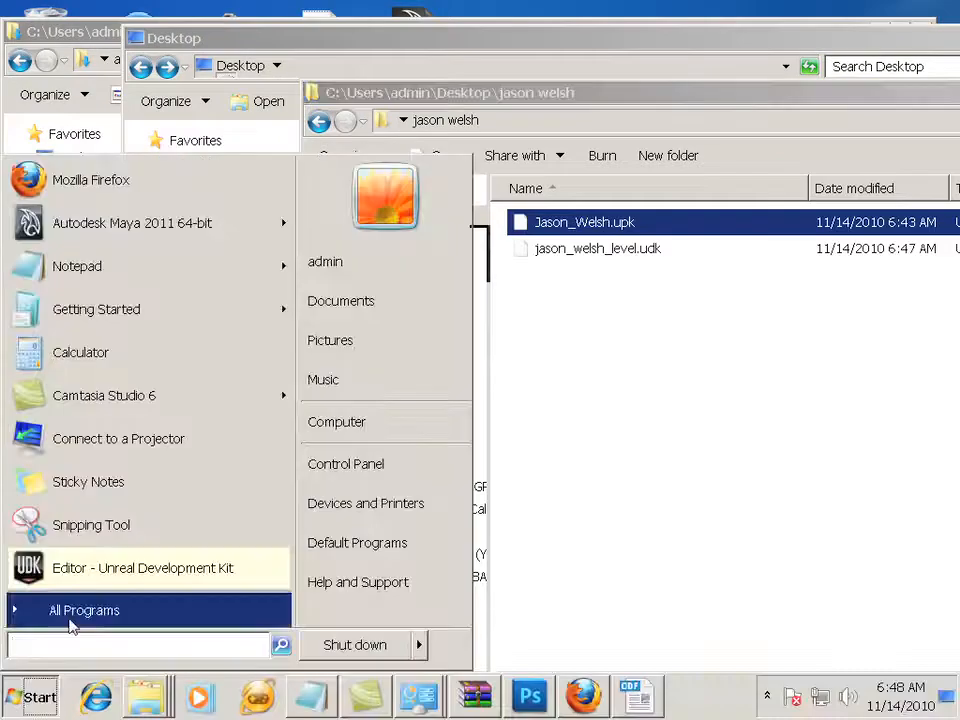
{"action": "left_click", "coordinate": [96, 578]}
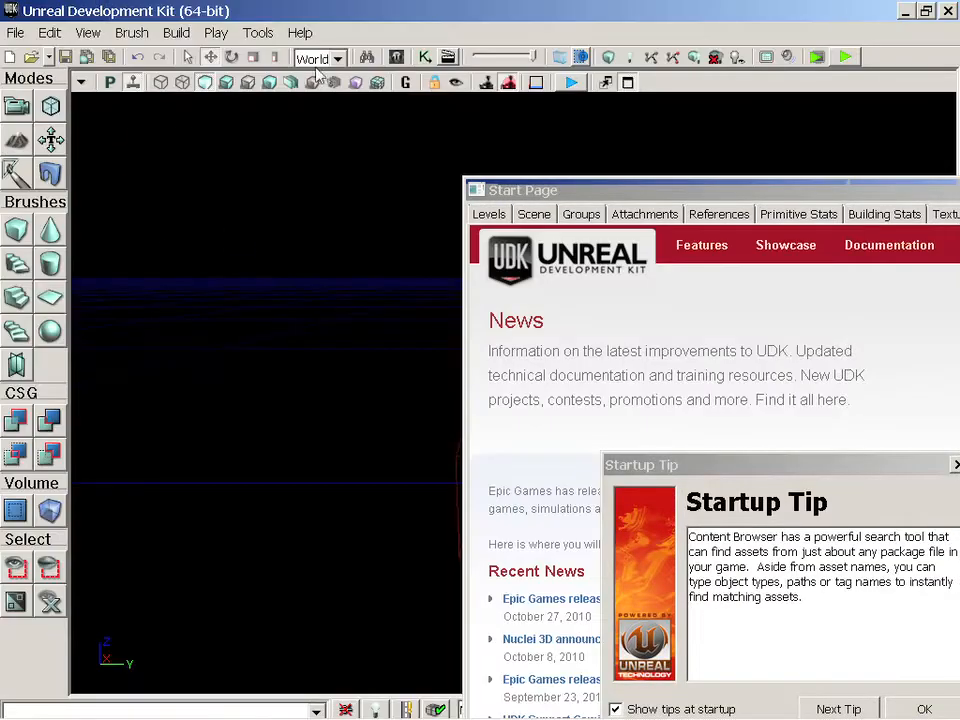
{"action": "left_click", "coordinate": [396, 57]}
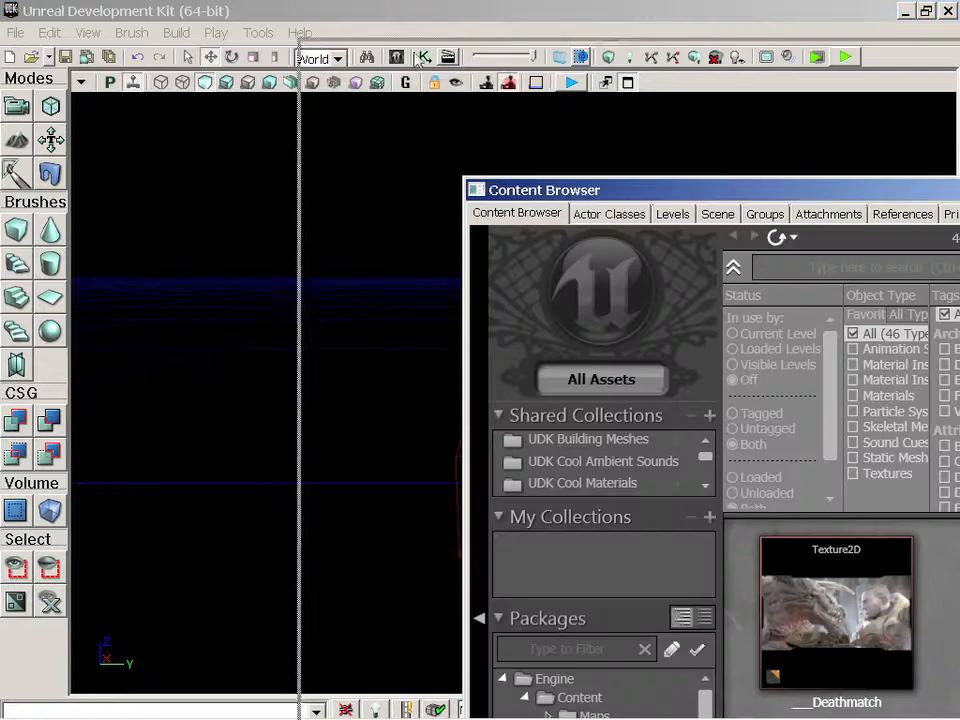
{"action": "left_click_drag", "start_coordinate": [415, 52], "coordinate": [265, 13]}
{"action": "left_click_drag", "start_coordinate": [393, 549], "coordinate": [386, 689]}
{"action": "left_click_drag", "start_coordinate": [815, 24], "coordinate": [764, 67]}
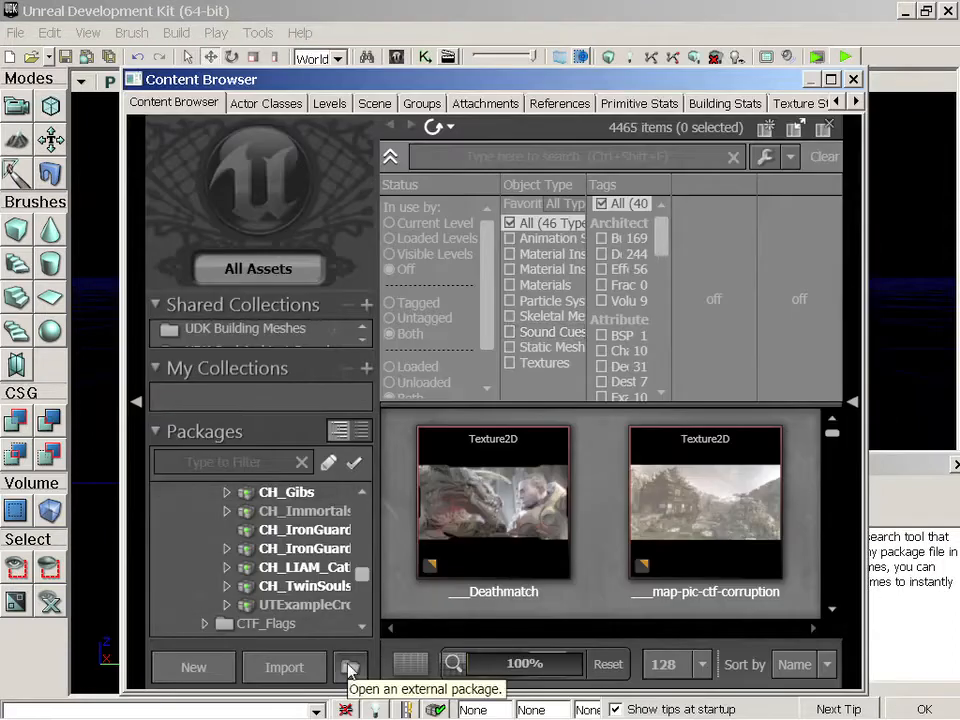
Step: Load the author's .upk file from the author's Desktop folder as an external package
{"action": "left_click", "coordinate": [349, 668]}
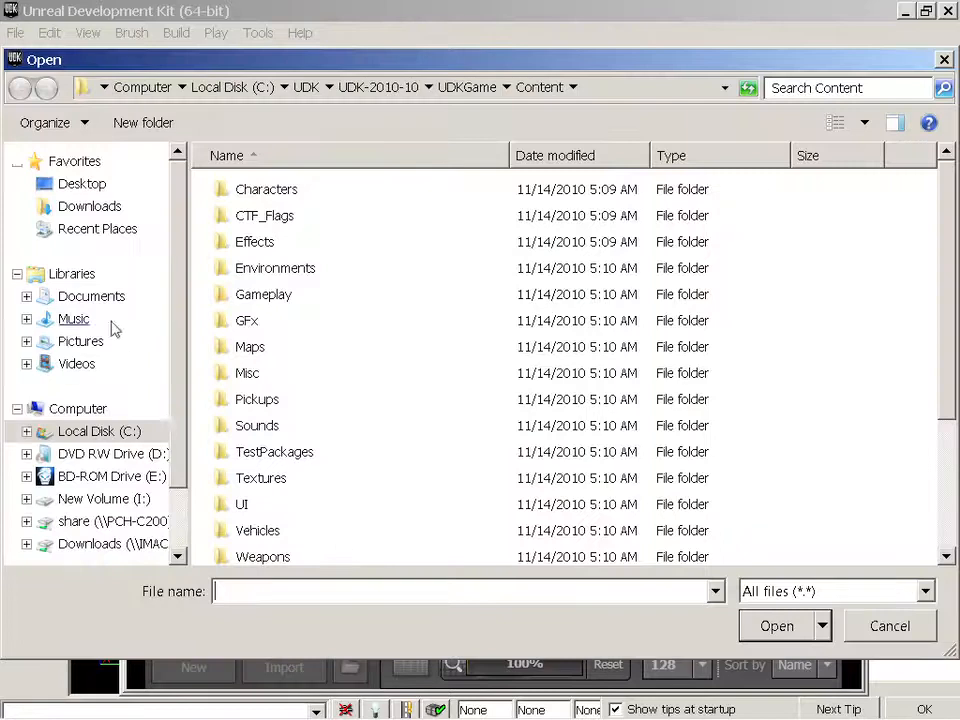
{"action": "left_click", "coordinate": [80, 186]}
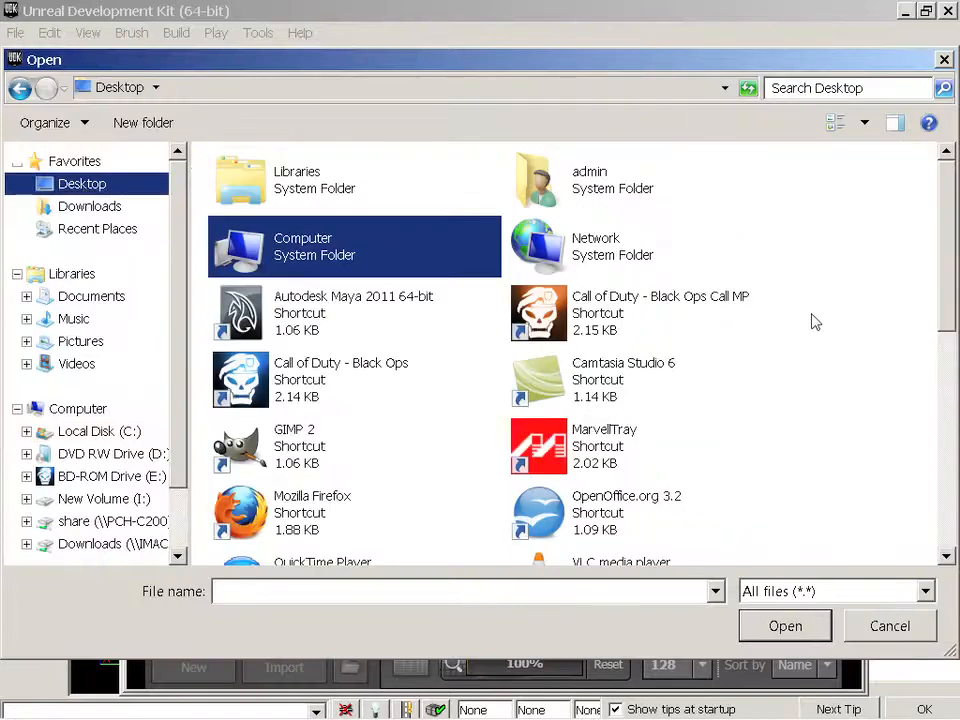
{"action": "left_click_drag", "start_coordinate": [938, 287], "coordinate": [936, 504]}
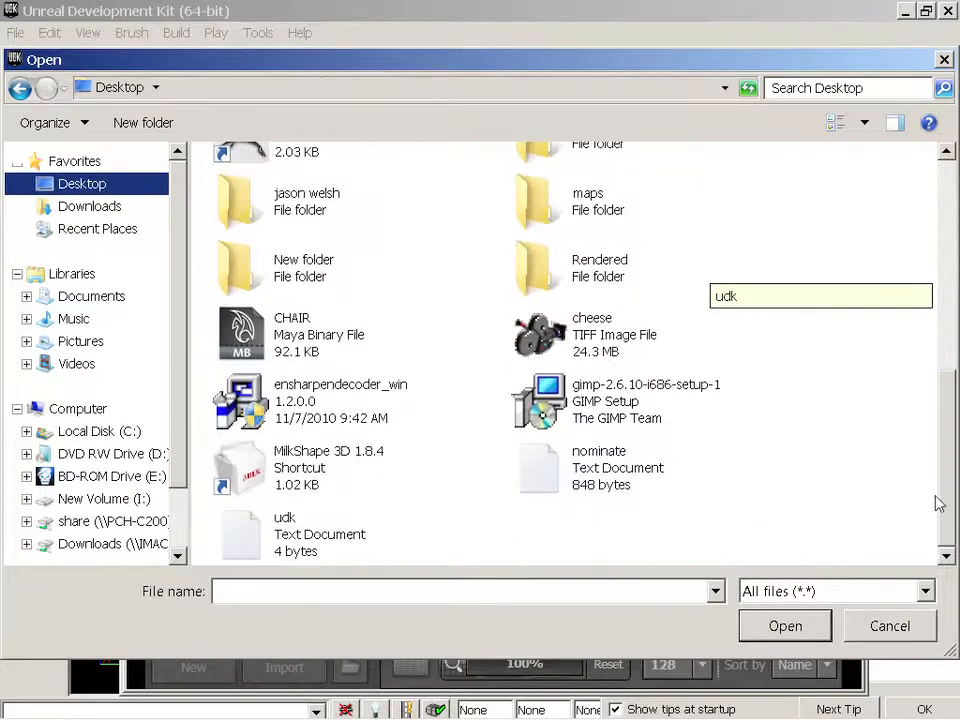
{"action": "double_click", "coordinate": [292, 207]}
{"action": "left_click", "coordinate": [285, 192]}
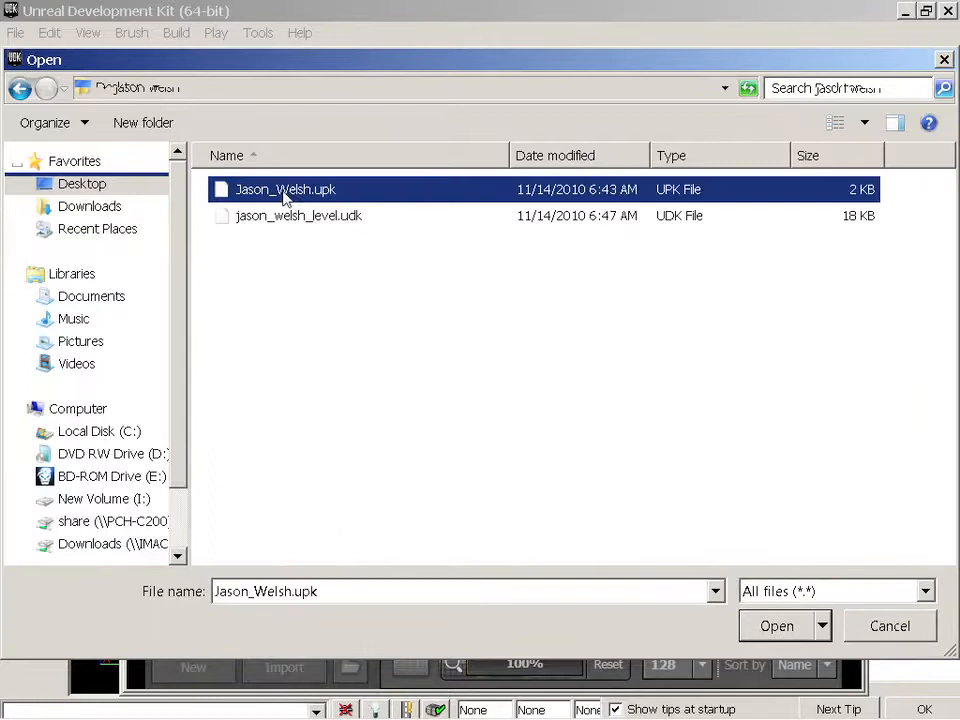
{"action": "left_click", "coordinate": [780, 626]}
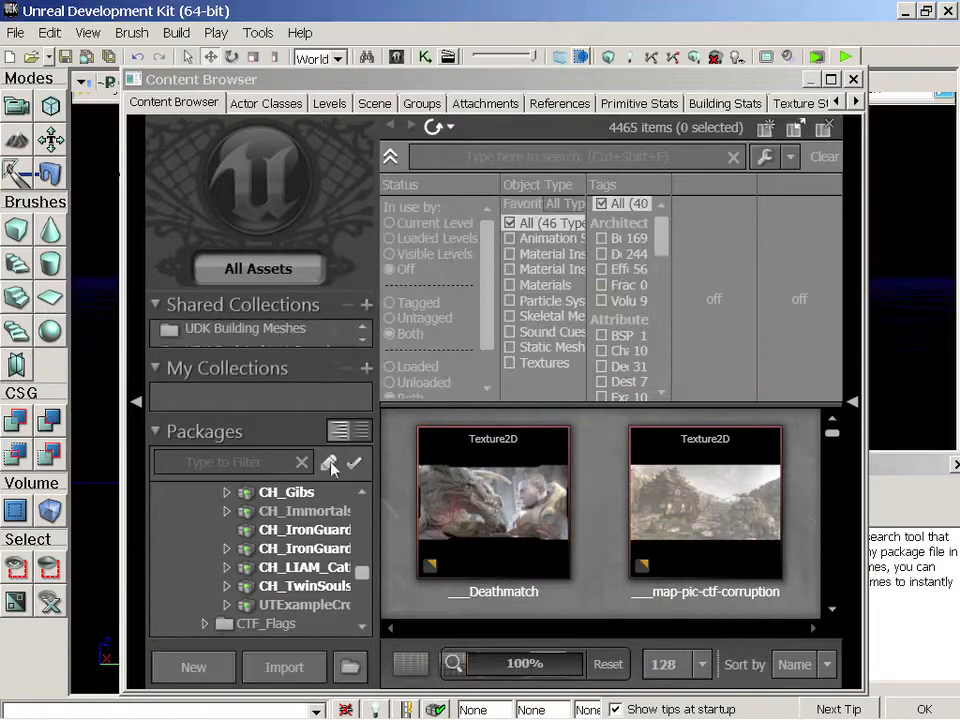
Step: Open the saved .udk level from the author's Desktop folder and dismiss the Map Check report
{"action": "left_click", "coordinate": [15, 32]}
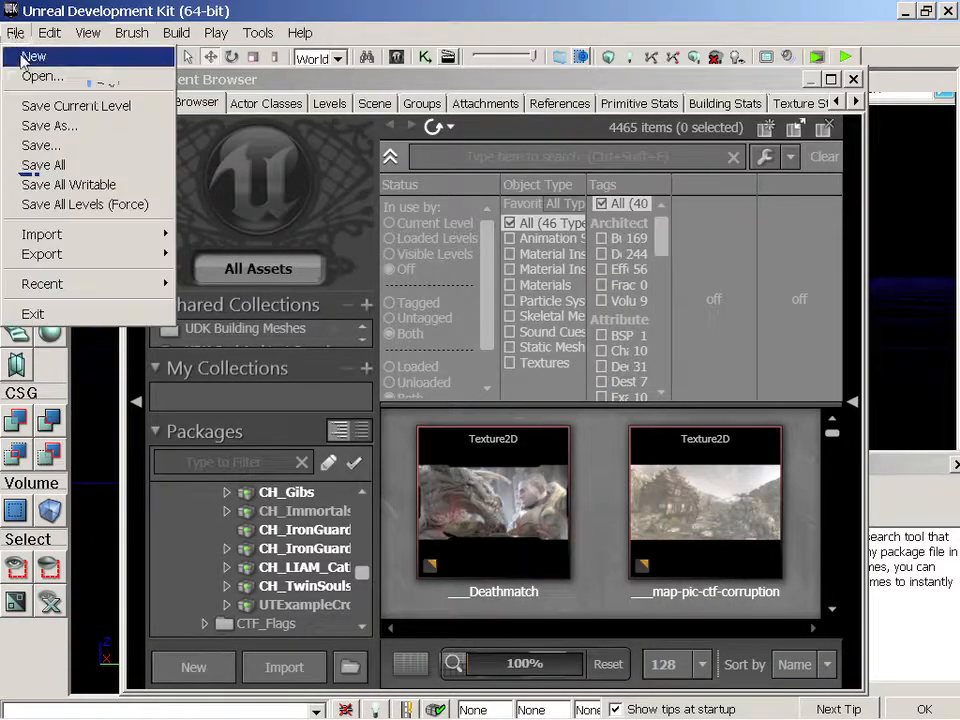
{"action": "left_click", "coordinate": [27, 77]}
{"action": "left_click", "coordinate": [262, 191]}
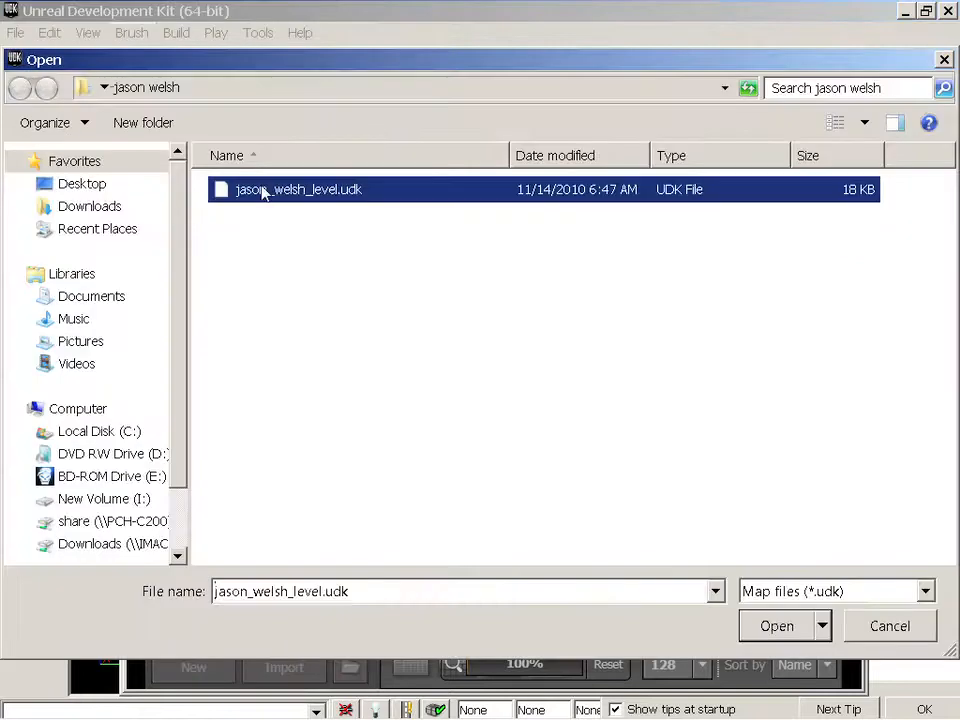
{"action": "double_click", "coordinate": [304, 194]}
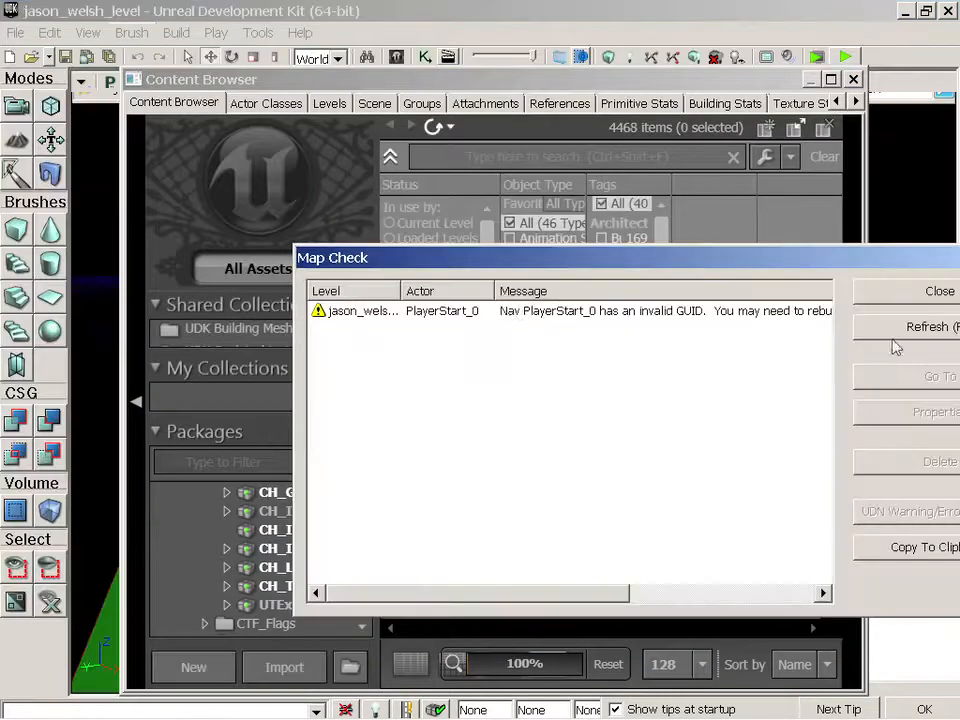
{"action": "left_click", "coordinate": [916, 298]}
Step: Clear the floating windows to inspect the reloaded level around the IronGuard character, and exit the editor
{"action": "left_click", "coordinate": [855, 80]}
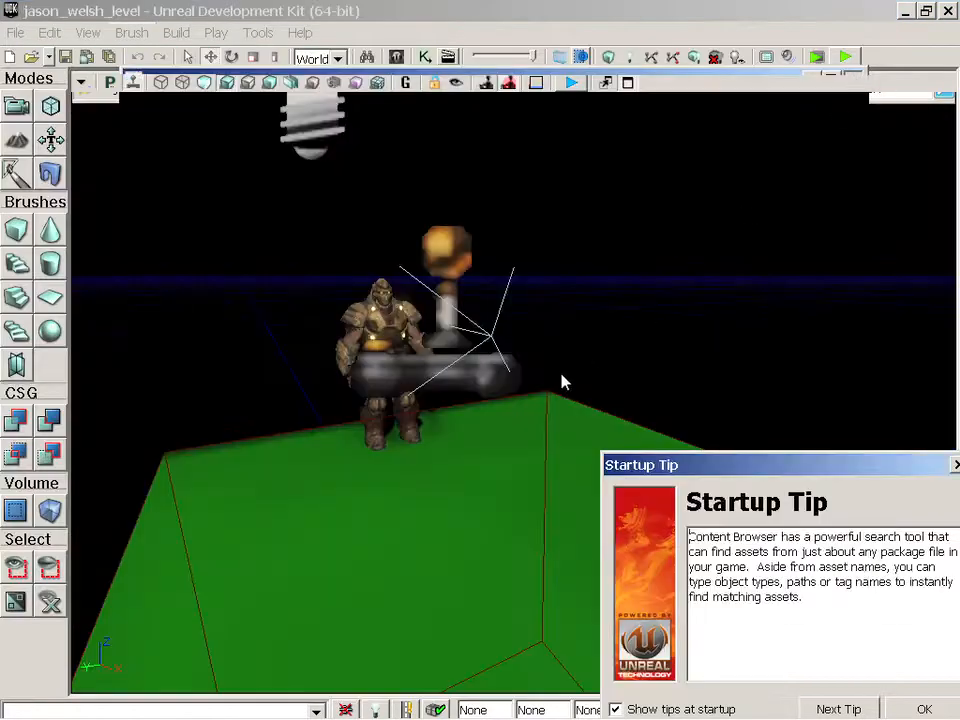
{"action": "left_click_drag", "start_coordinate": [903, 468], "coordinate": [386, 450]}
{"action": "left_click", "coordinate": [632, 448]}
{"action": "left_click_drag", "start_coordinate": [632, 450], "coordinate": [630, 410]}
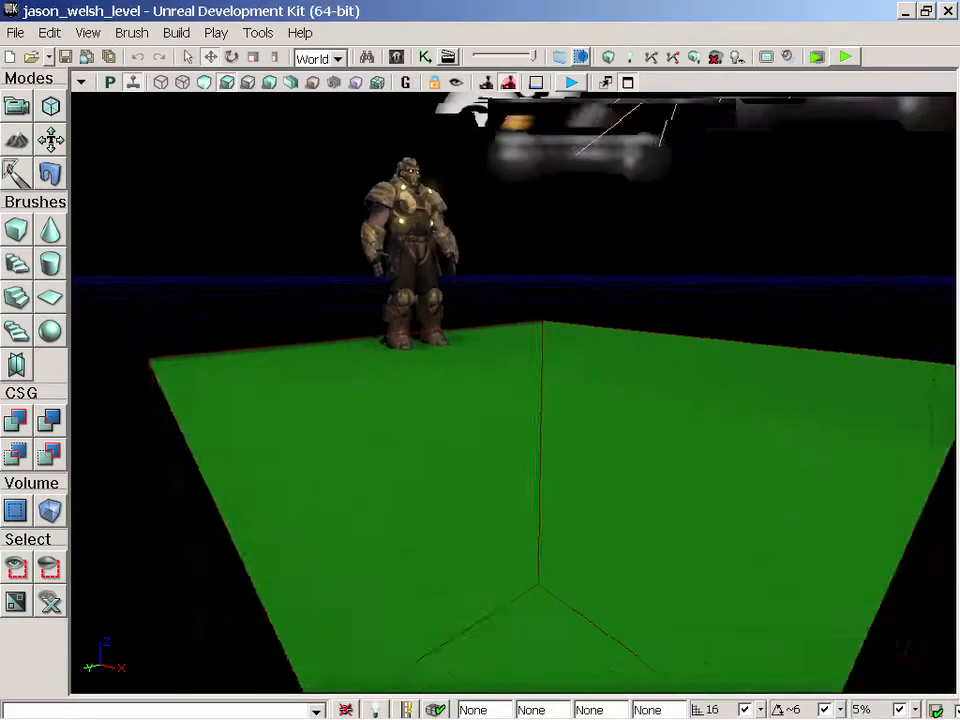
{"action": "left_click_drag", "start_coordinate": [591, 444], "coordinate": [591, 385]}
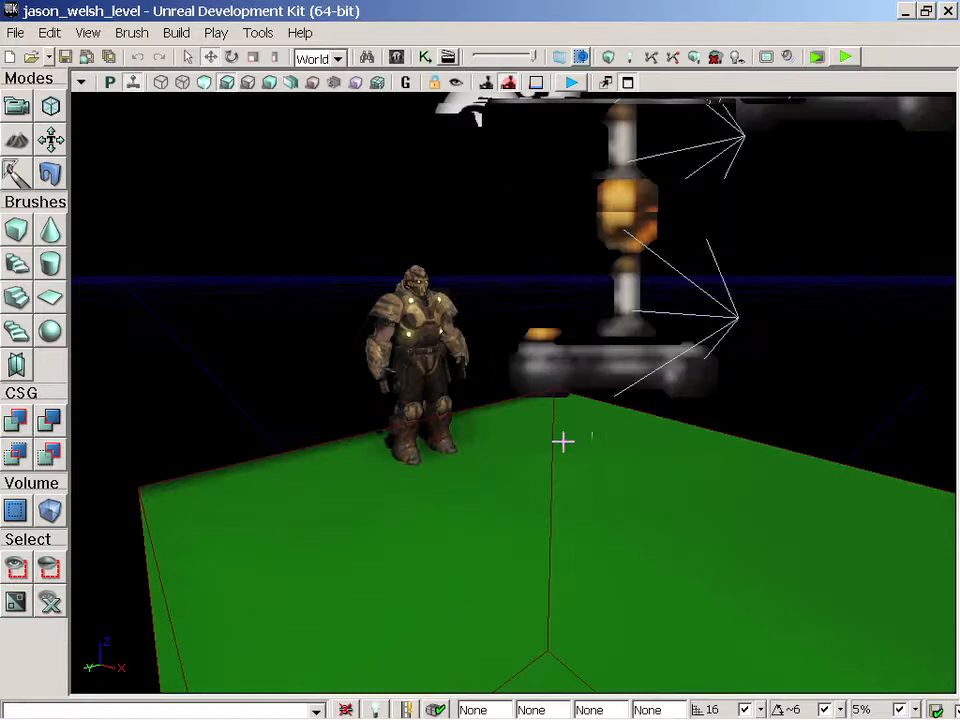
{"action": "left_click", "coordinate": [948, 11]}
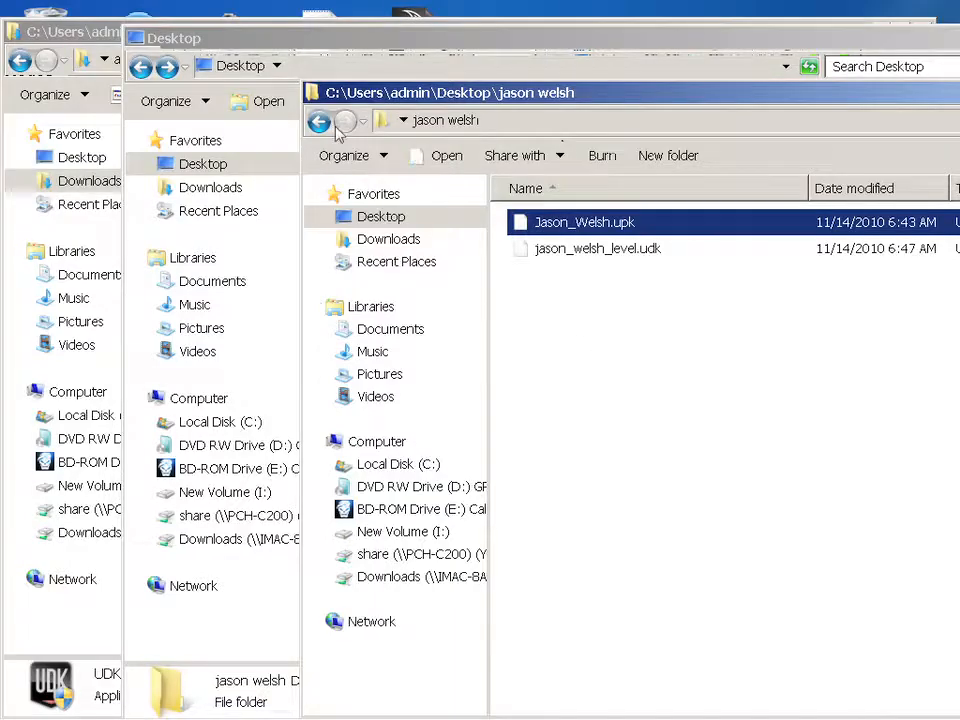
Step: Compress the author's folder on the Desktop into a ZIP archive
{"action": "left_click", "coordinate": [320, 122]}
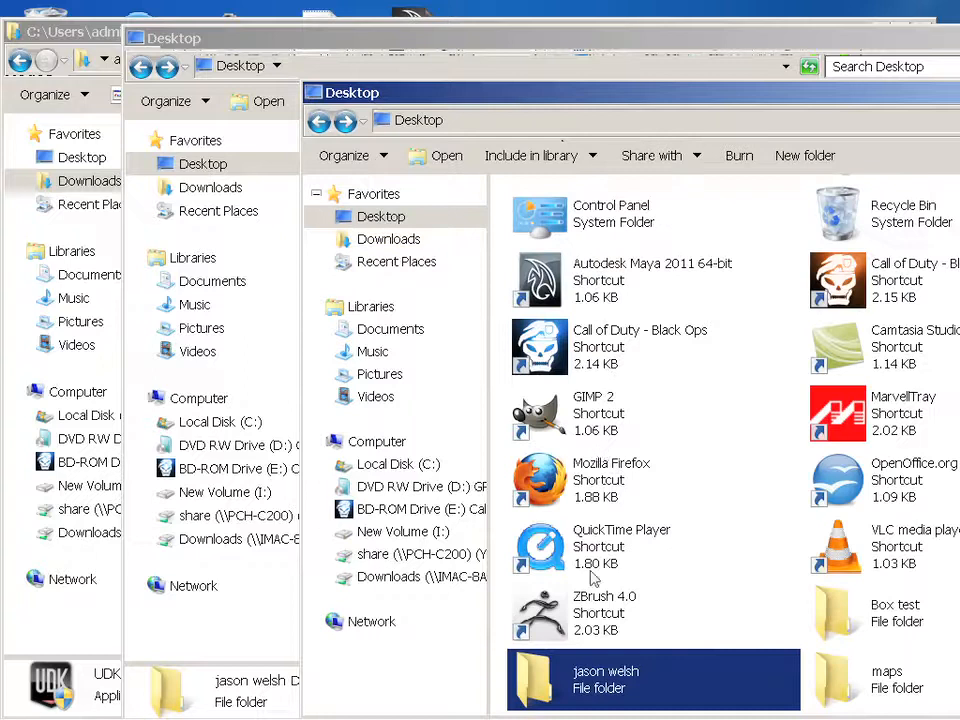
{"action": "scroll", "coordinate": [550, 620], "scroll_direction": "down", "scroll_amount": 3}
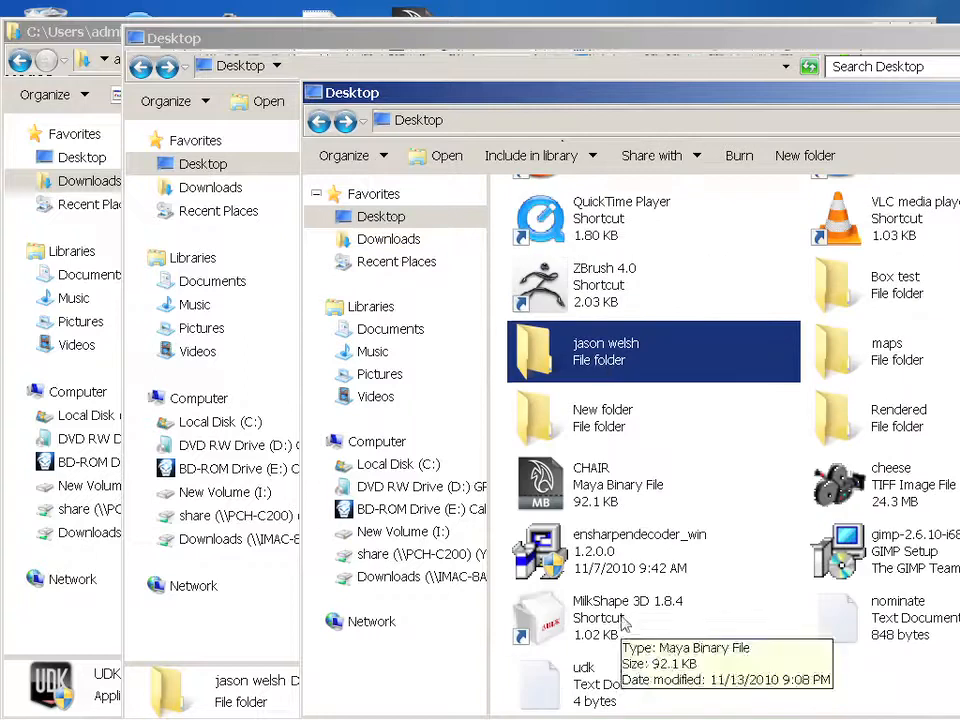
{"action": "right_click", "coordinate": [572, 355]}
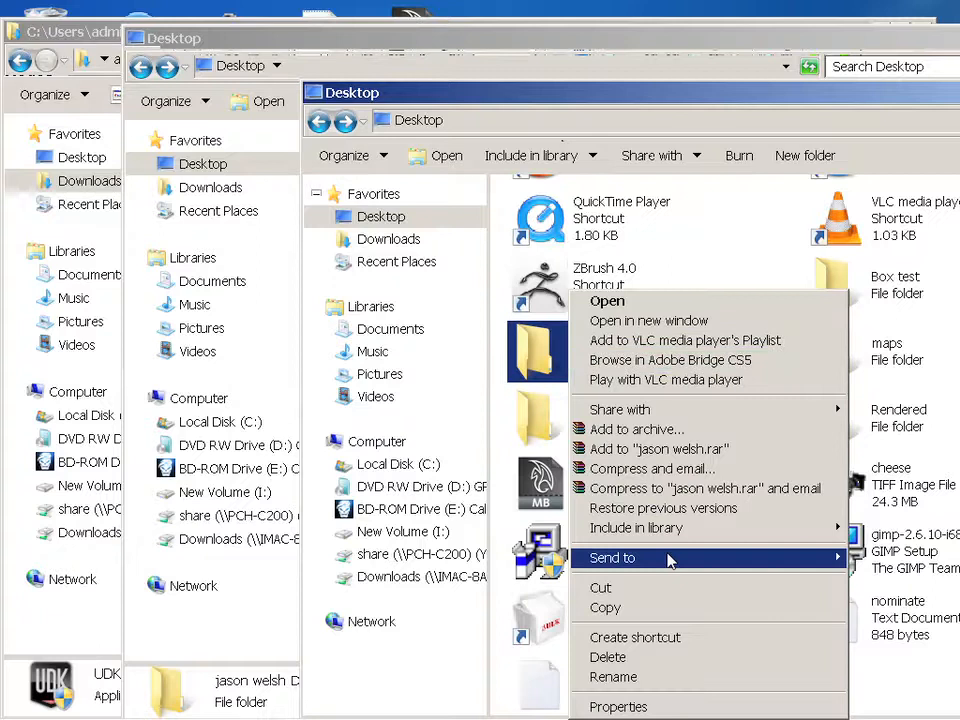
{"action": "mouse_move", "coordinate": [670, 560]}
{"action": "left_click", "coordinate": [410, 402]}
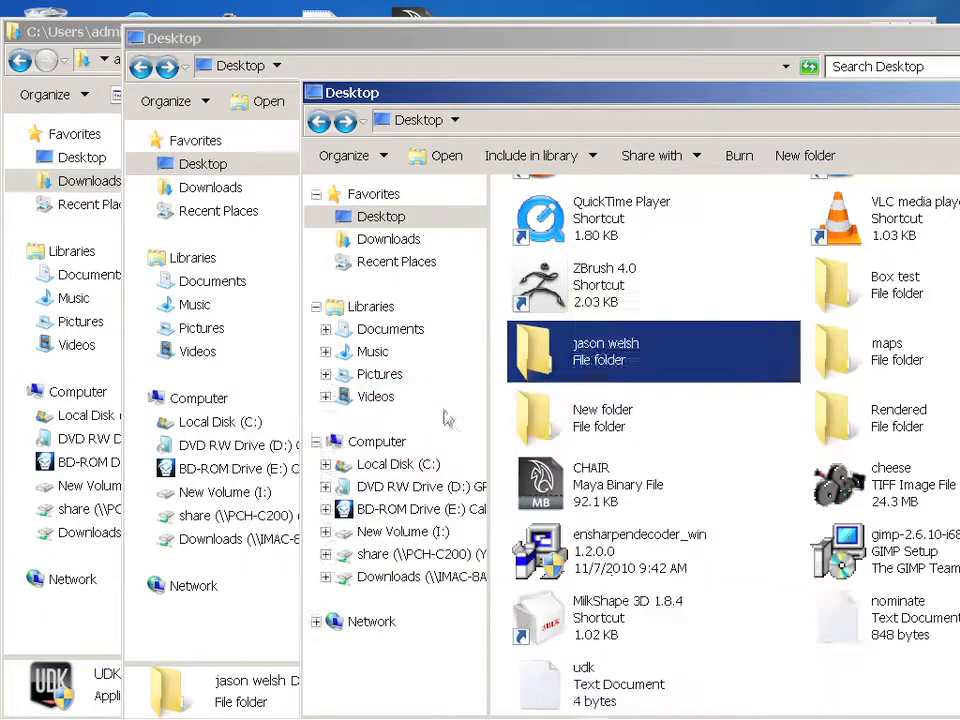
Step: Rename the ZIP archive to the author's full name followed by "_unit1"
{"action": "left_click", "coordinate": [657, 600]}
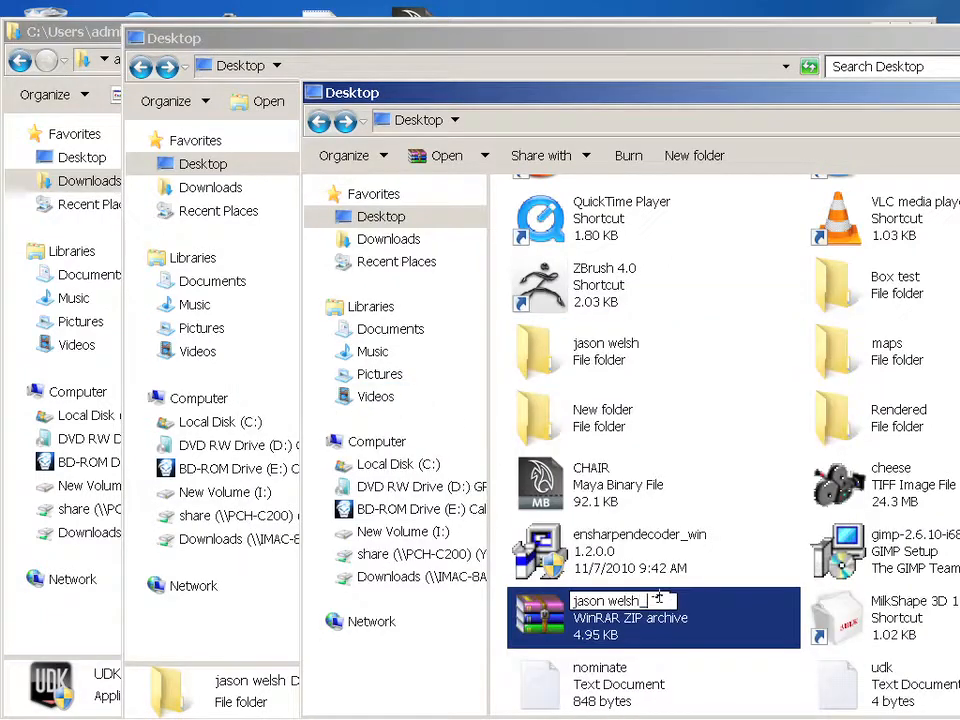
{"action": "type", "text": "_unit"}
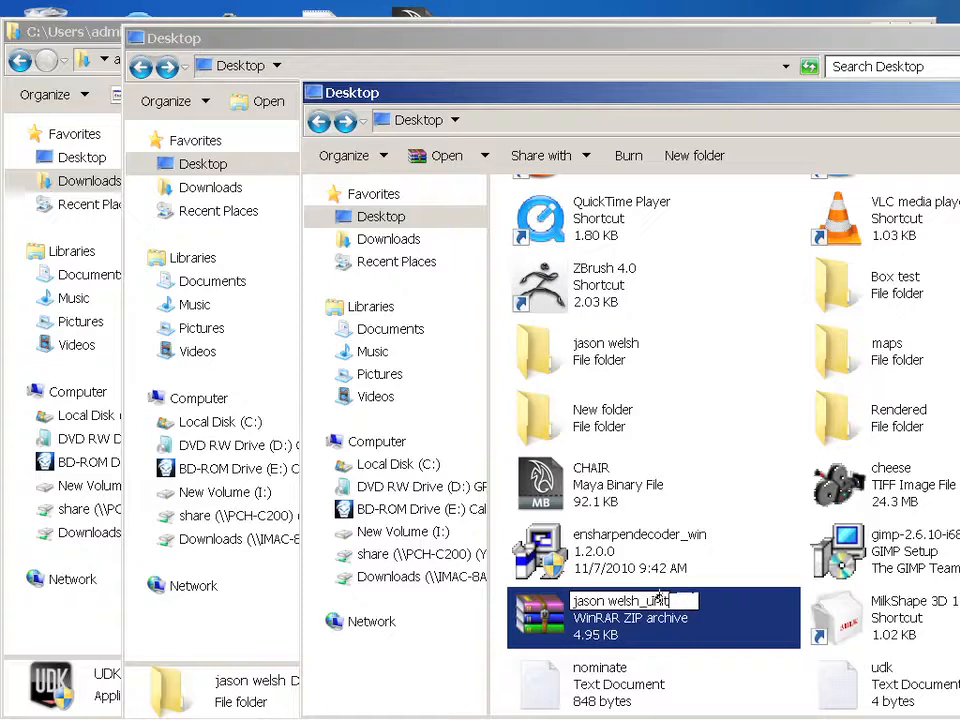
{"action": "type", "text": "1"}
{"action": "left_click", "coordinate": [723, 572]}
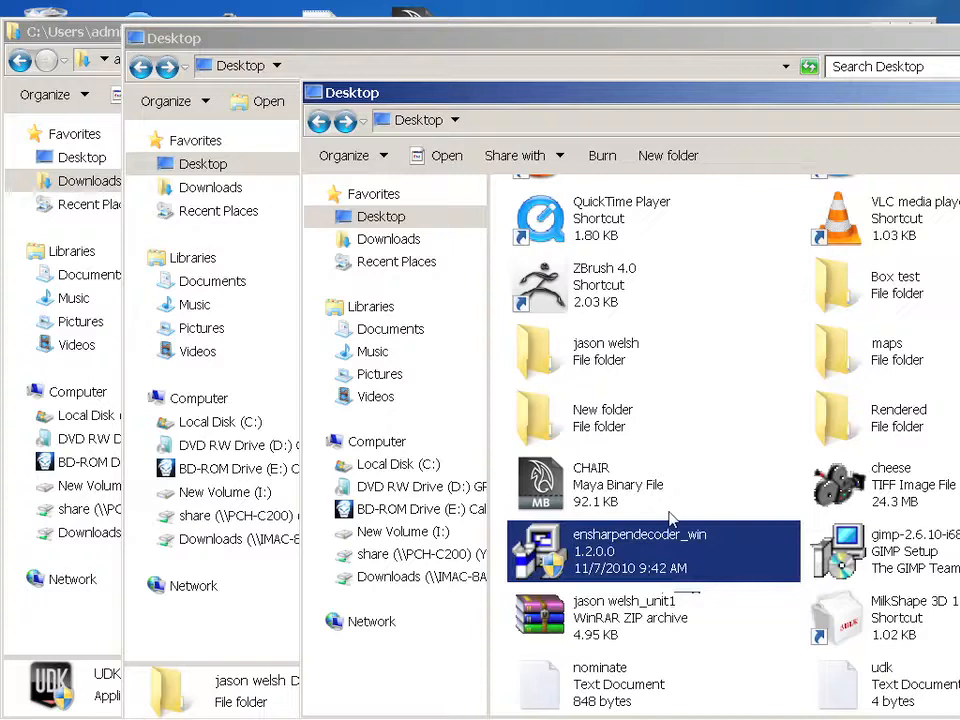
{"action": "left_click_drag", "start_coordinate": [543, 92], "coordinate": [290, 27]}
{"action": "left_click_drag", "start_coordinate": [476, 40], "coordinate": [452, 40]}
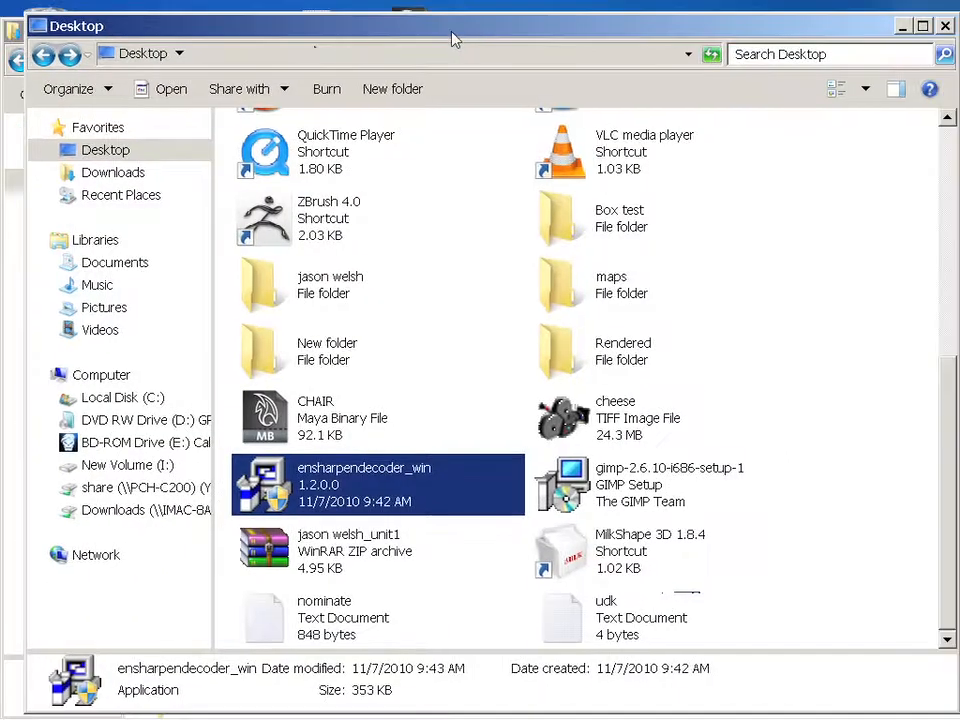